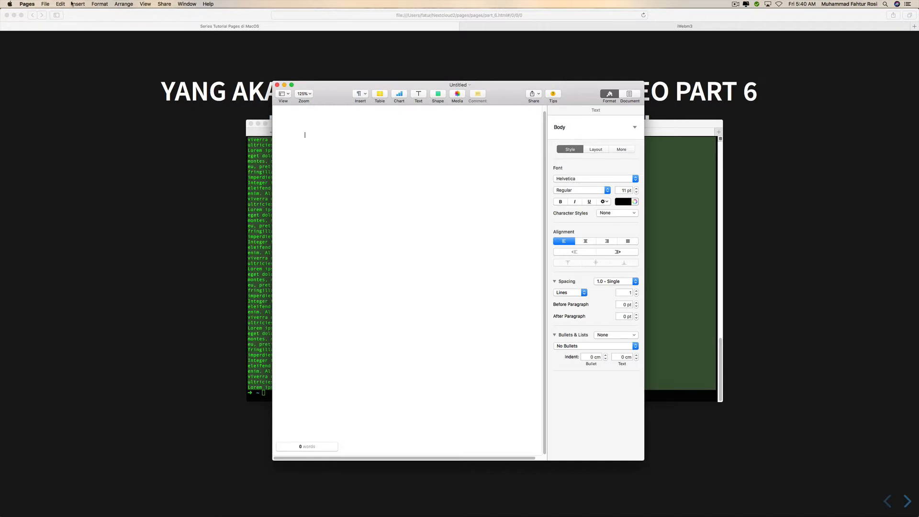
# - Paste the copied lorem ipsum text in the blank document's own style and set all of it to 12 pt
pyautogui.click(60, 3)
pyautogui.press('alt+shift+super+v')
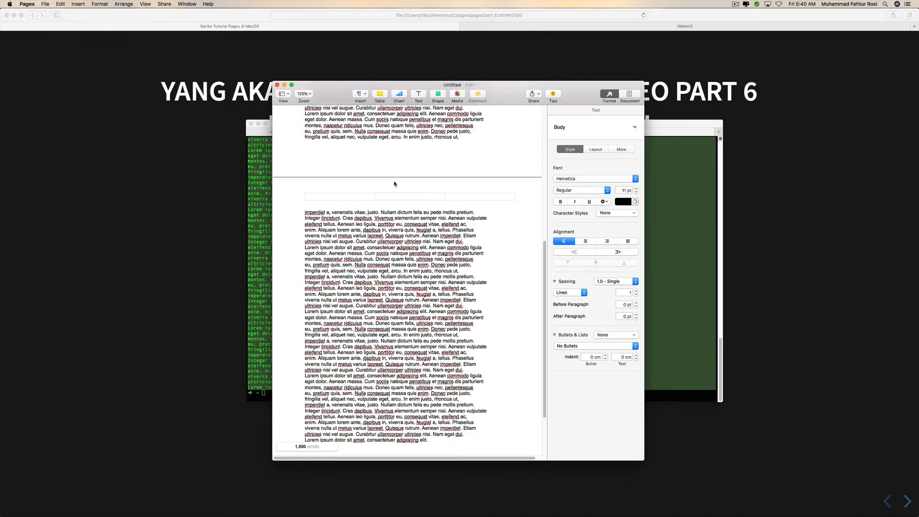
pyautogui.press('super+a')
pyautogui.scroll(10, 504, 227)
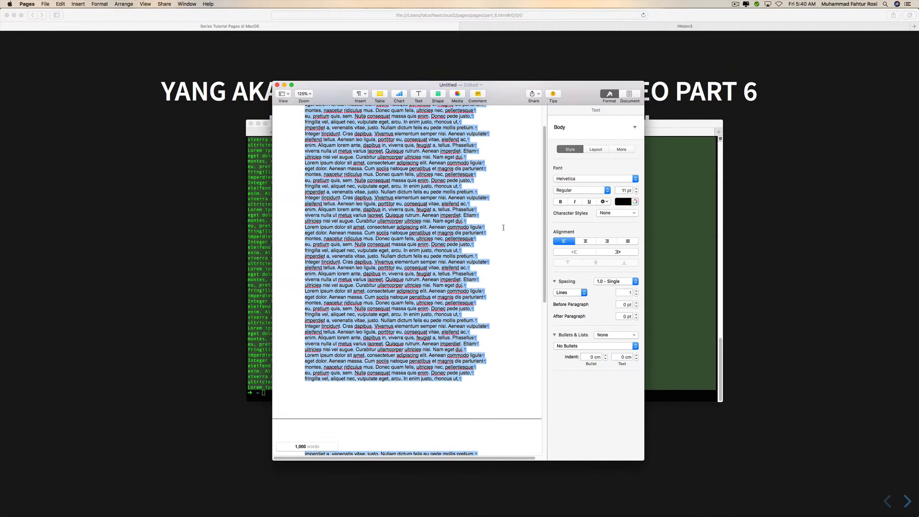
pyautogui.click(636, 188)
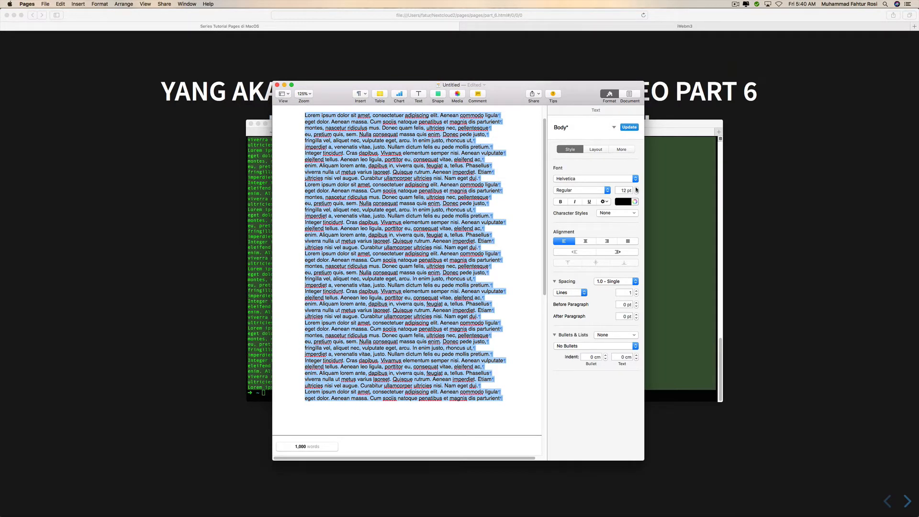
# - Change the font of all the selected text to Futura
pyautogui.click(628, 179)
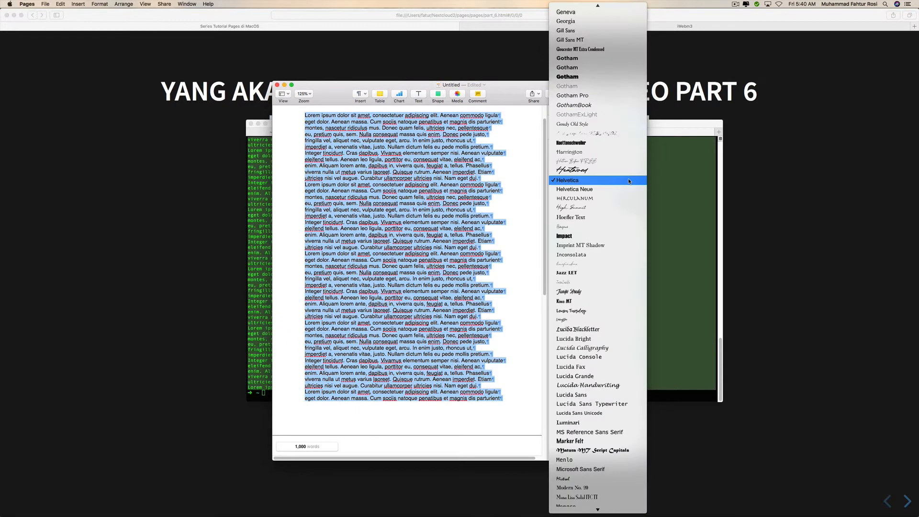
pyautogui.scroll(2, 570, 35)
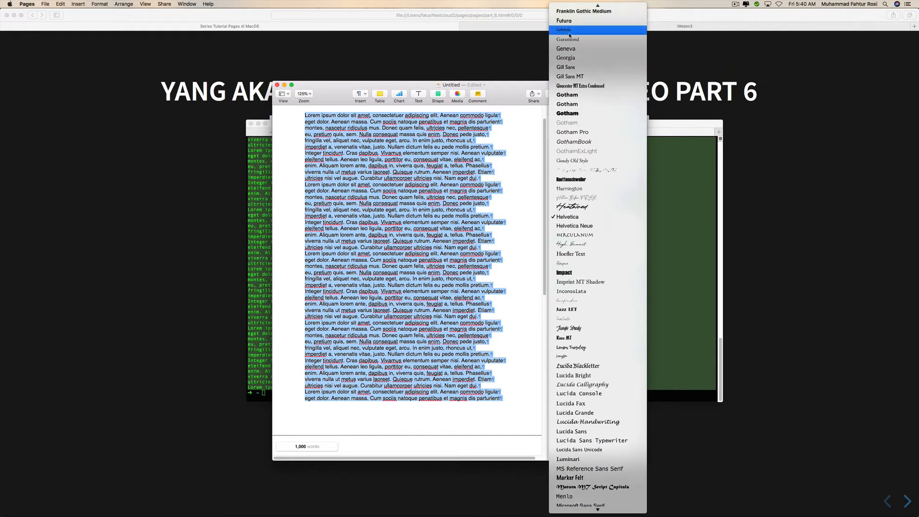
pyautogui.click(565, 21)
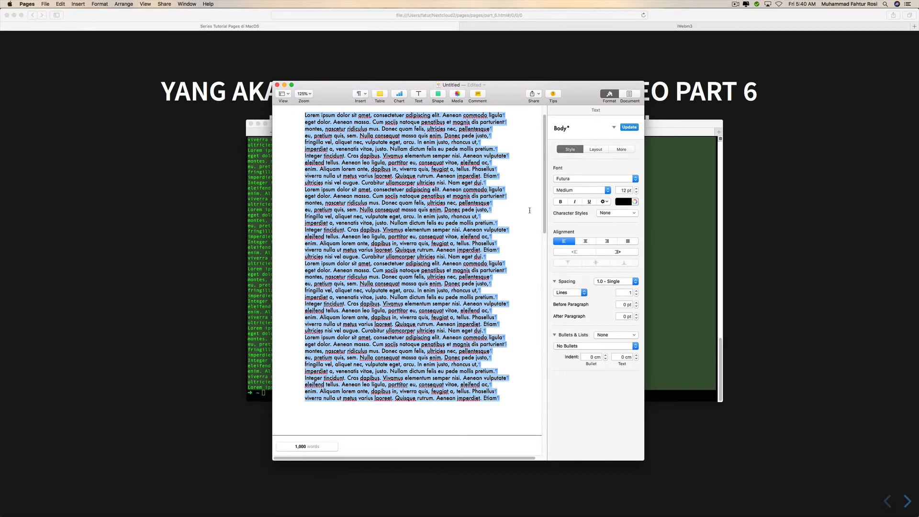
pyautogui.scroll(2, 490, 211)
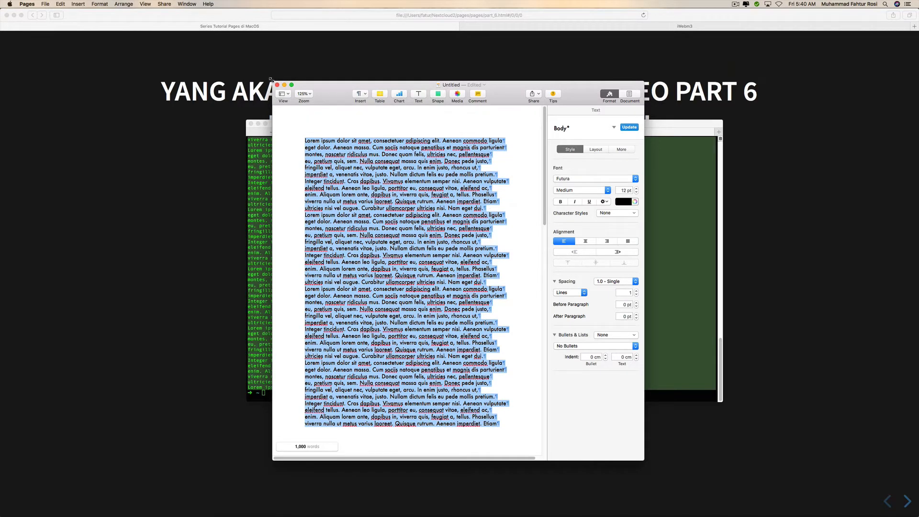
# - Enlarge the document window to fill the screen and review the text down to the last page
pyautogui.moveTo(272, 82); pyautogui.dragTo(7, 31)
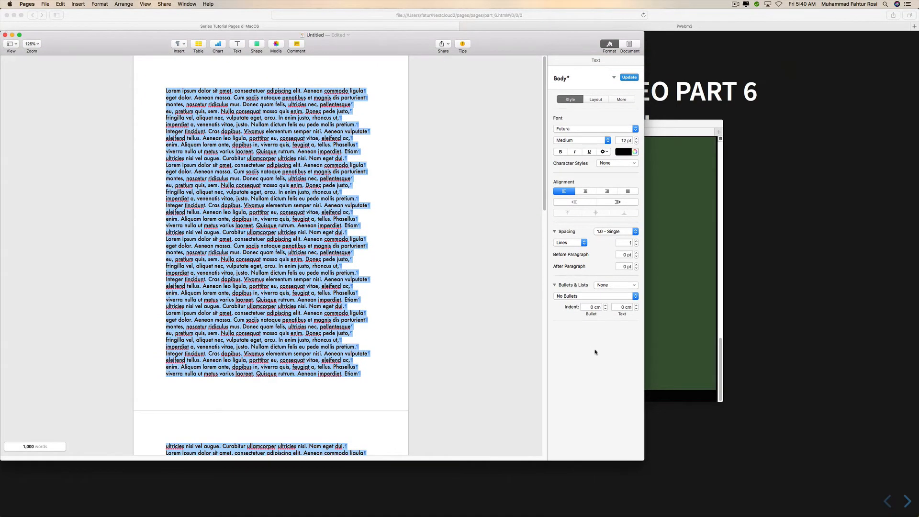
pyautogui.moveTo(643, 464); pyautogui.dragTo(918, 511)
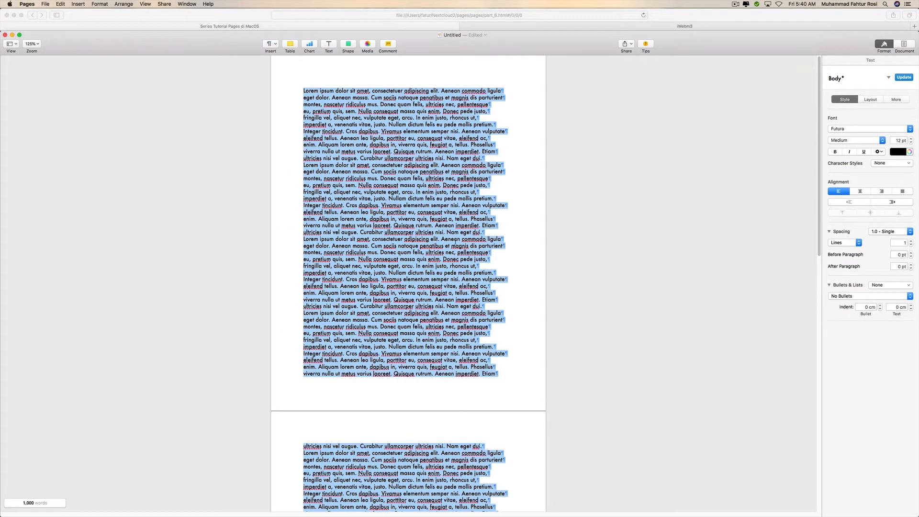
pyautogui.click(455, 242)
pyautogui.scroll(-10, 455, 242)
pyautogui.scroll(1, 363, 173)
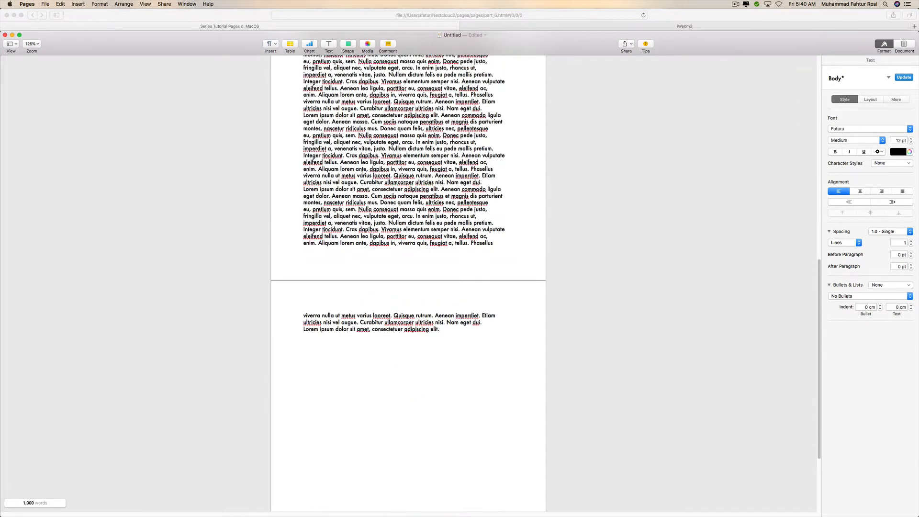
pyautogui.scroll(5, 362, 175)
# - Show the page thumbnails and browse through the document's pages with them
pyautogui.click(10, 44)
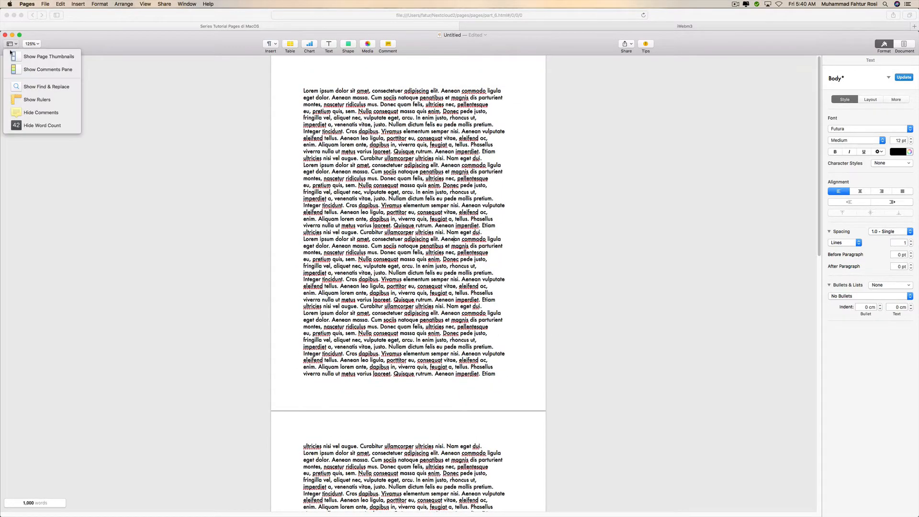
pyautogui.click(29, 57)
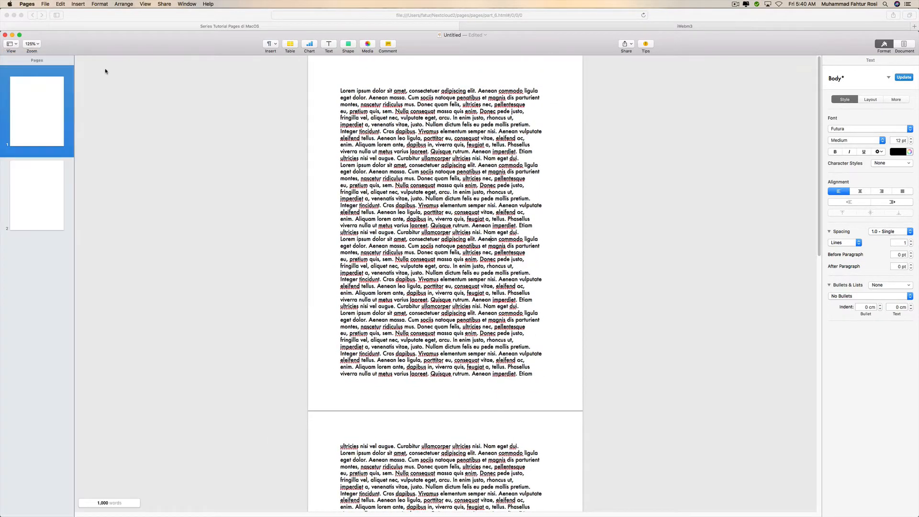
pyautogui.click(46, 173)
pyautogui.click(53, 143)
pyautogui.scroll(-20, 402, 278)
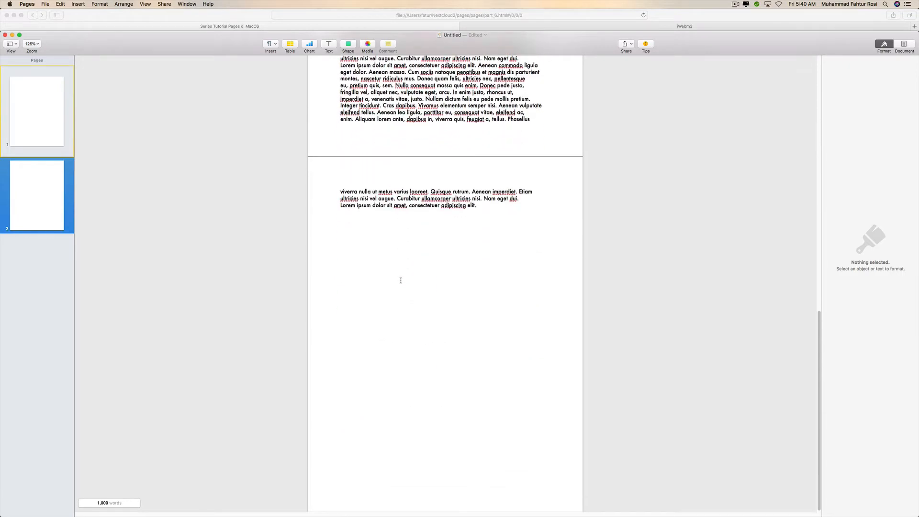
pyautogui.scroll(15, 400, 280)
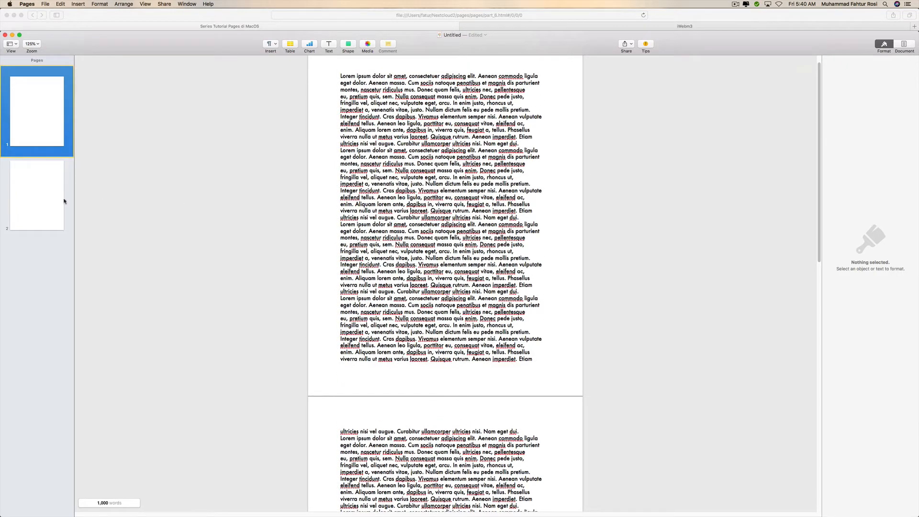
pyautogui.scroll(-15, 432, 188)
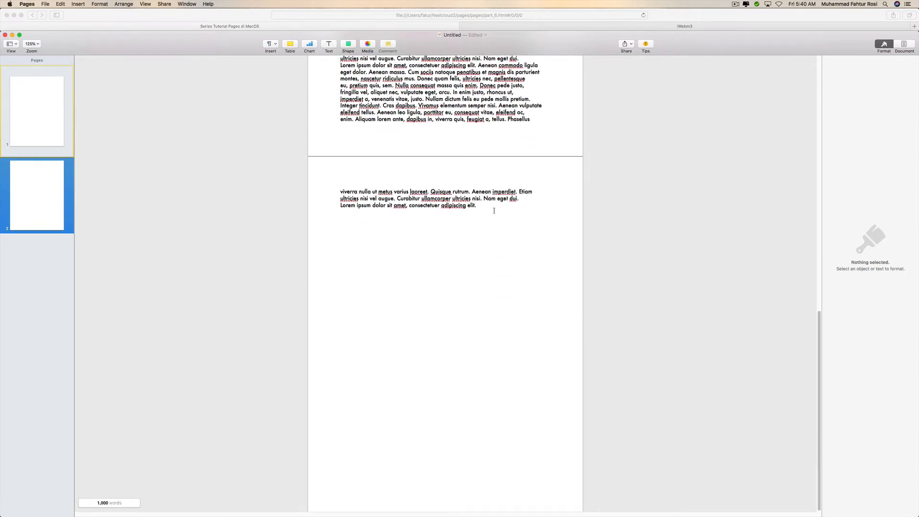
pyautogui.scroll(5, 494, 210)
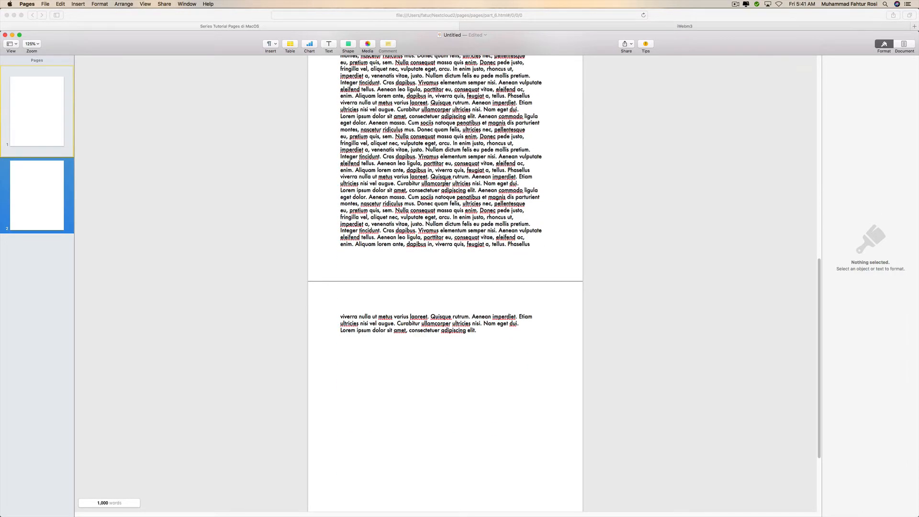
# - Cut the ending of the document, from after the last "eleifend tellus." on the second page to the end
pyautogui.click(384, 231)
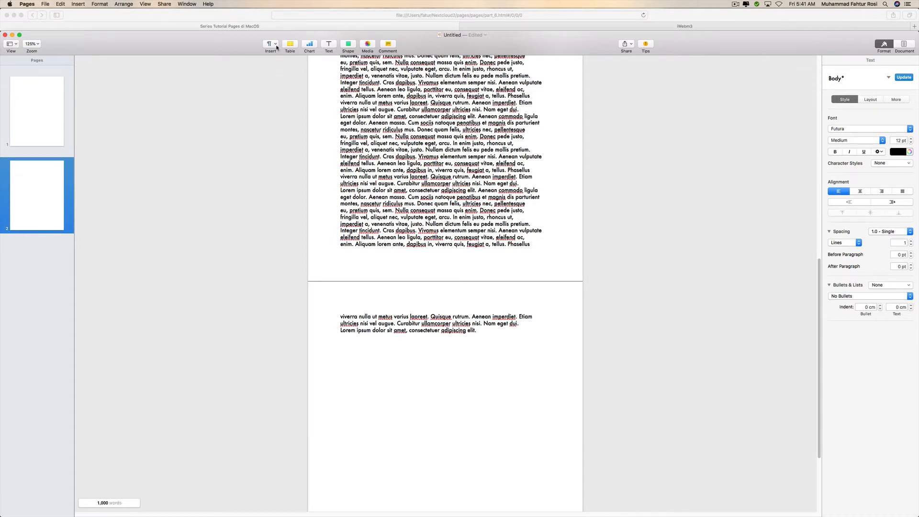
pyautogui.moveTo(485, 335); pyautogui.dragTo(515, 360)
pyautogui.press('super+c')
pyautogui.press('super+v')
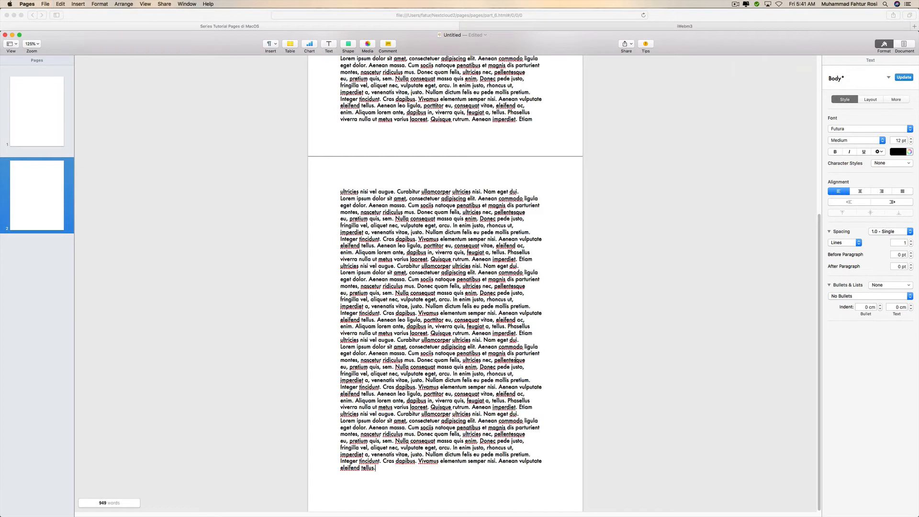
# - Try adding random filler characters after "eleifend tellus." at the document's end and delete them again
pyautogui.write('d;lalsk;dka ;kd;ka;d ;lk;lad ;lkds')
pyautogui.moveTo(381, 467); pyautogui.dragTo(475, 469)
pyautogui.press('BackSpace')
pyautogui.press('BackSpace')
# - Set the document zoom to 200% and increase it to 300%
pyautogui.click(33, 44)
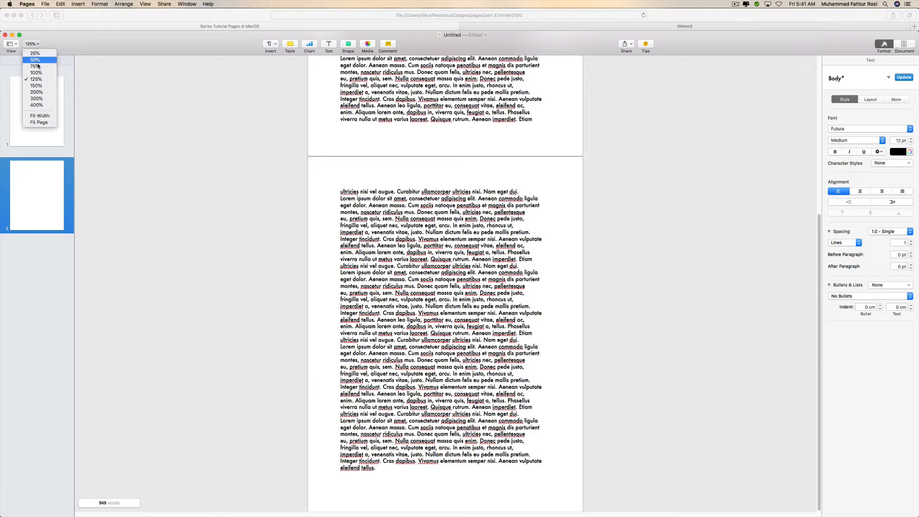
pyautogui.click(36, 92)
pyautogui.click(31, 44)
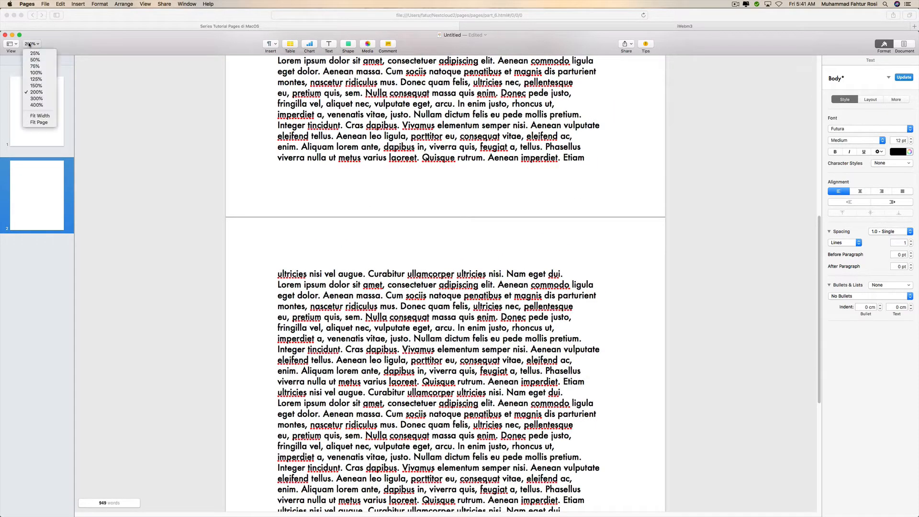
pyautogui.click(34, 99)
pyautogui.scroll(-15, 367, 113)
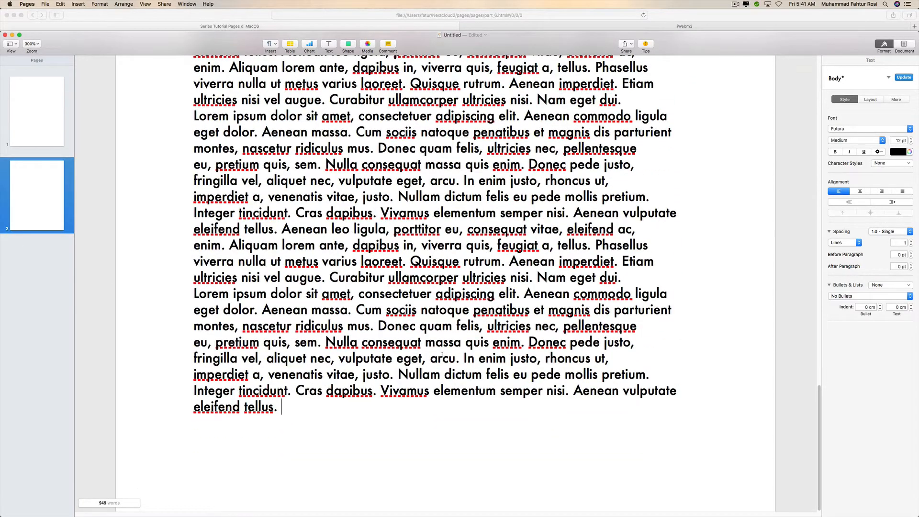
# - Paste the cut text back after "eleifend tellus." and check the pages through their thumbnails
pyautogui.press('super+v')
pyautogui.scroll(-3, 469, 306)
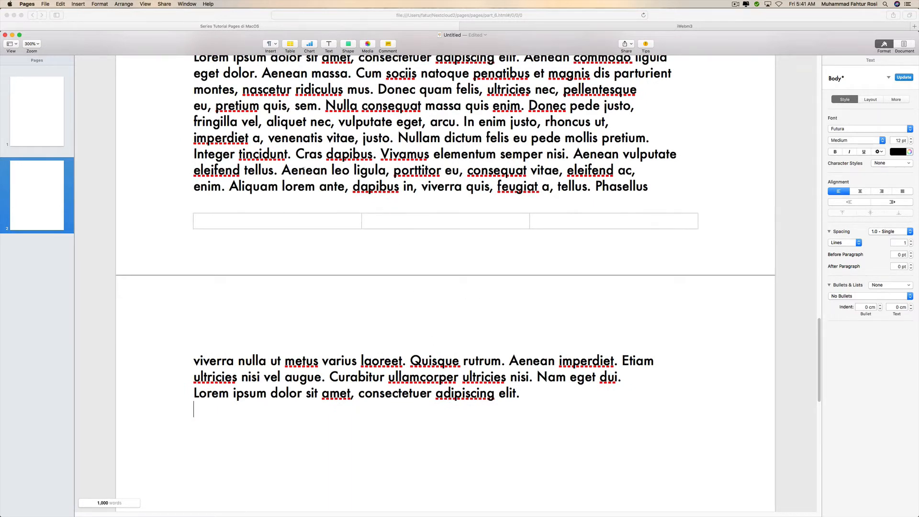
pyautogui.click(53, 154)
pyautogui.click(33, 220)
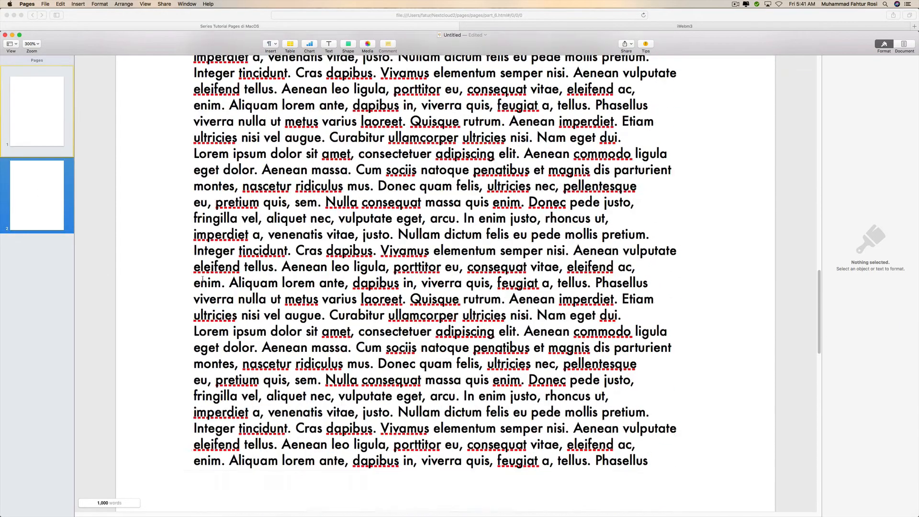
pyautogui.scroll(7, 203, 279)
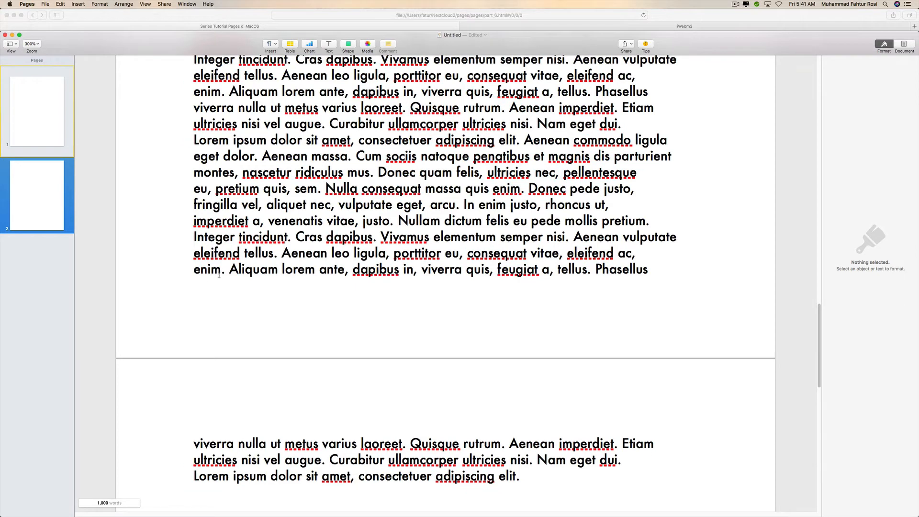
# - Insert a page break before "Cras dapibus" in the second page's third-last line
pyautogui.click(297, 239)
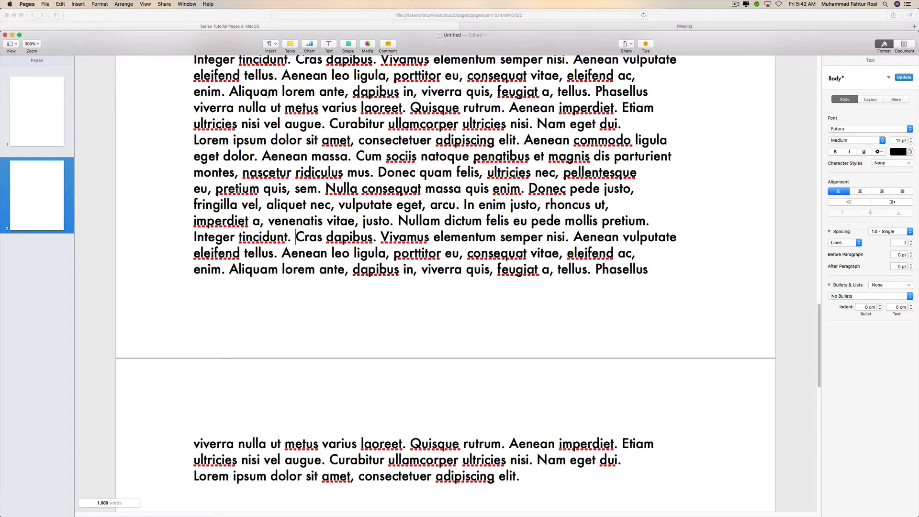
pyautogui.click(275, 48)
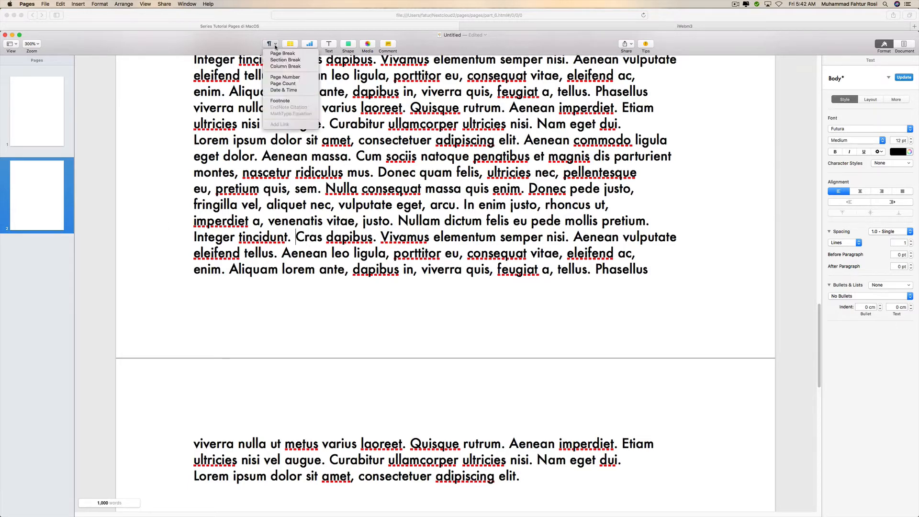
pyautogui.click(287, 53)
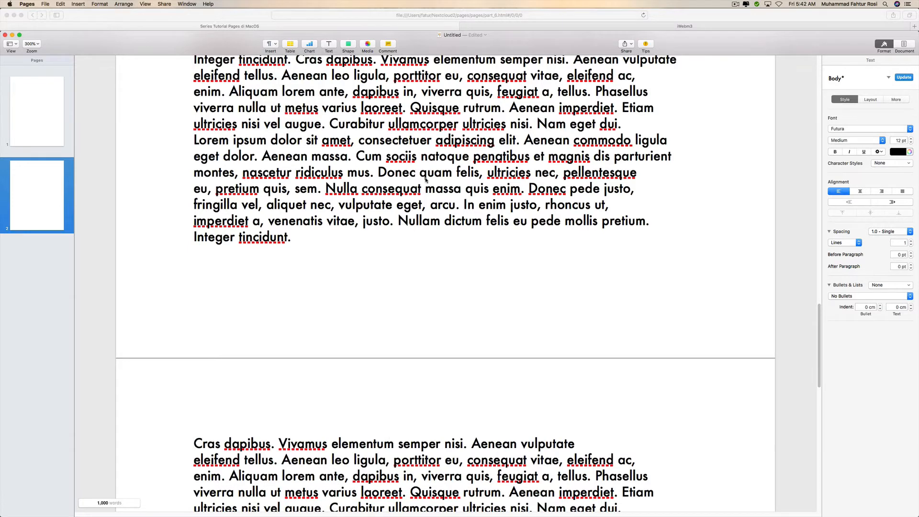
pyautogui.scroll(-3, 425, 180)
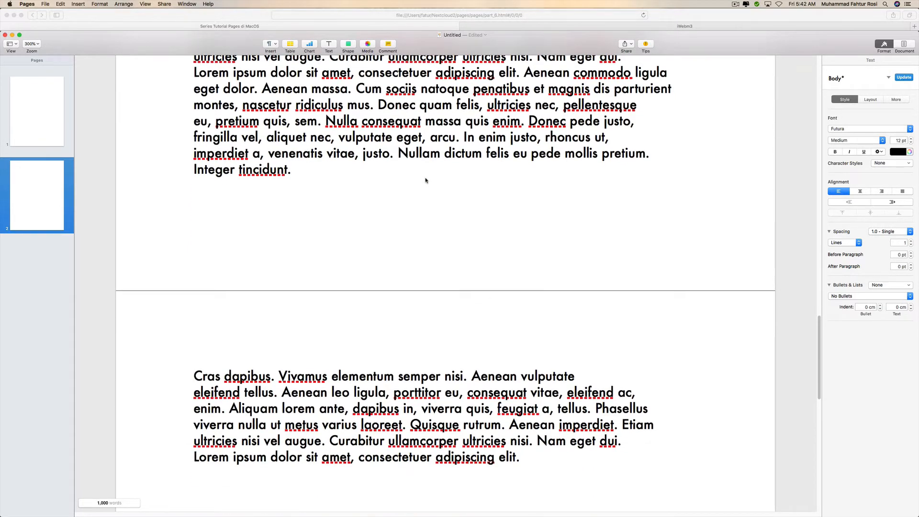
pyautogui.scroll(-4, 426, 180)
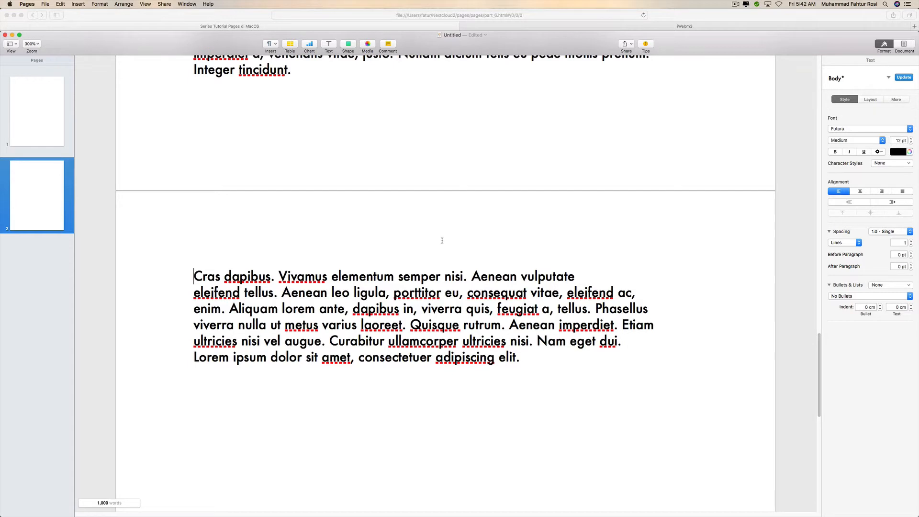
pyautogui.scroll(2, 442, 240)
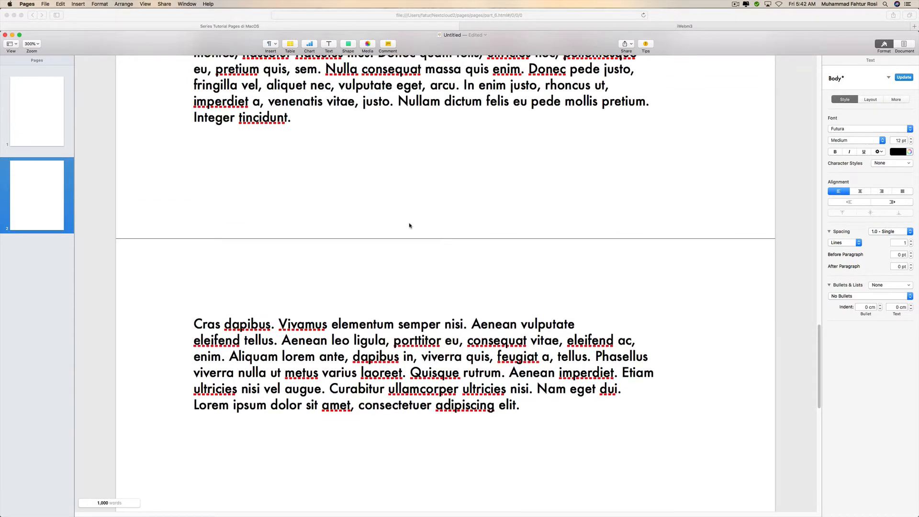
# - Copy the passage from "Nulla consequat" to "vitae, justo." and paste it twice after "Integer tincidunt." ahead of the page break
pyautogui.click(324, 123)
pyautogui.moveTo(325, 68); pyautogui.dragTo(405, 100)
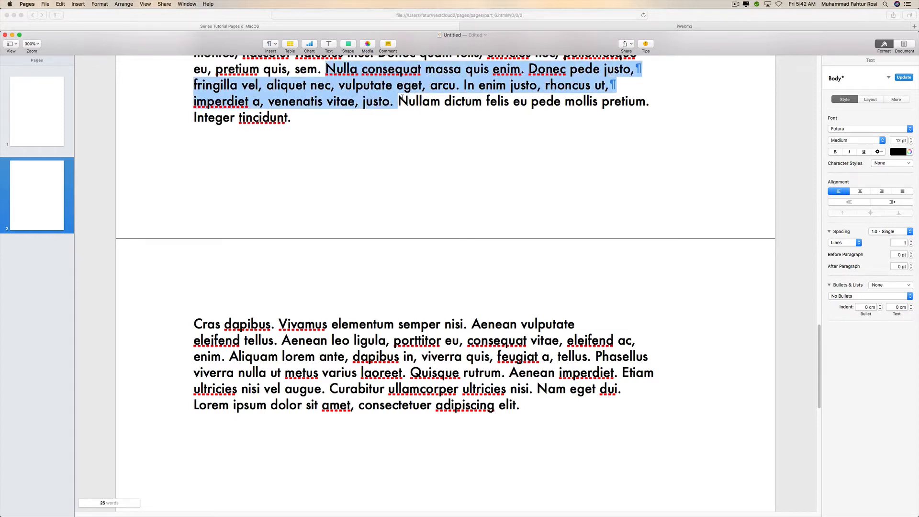
pyautogui.click(386, 122)
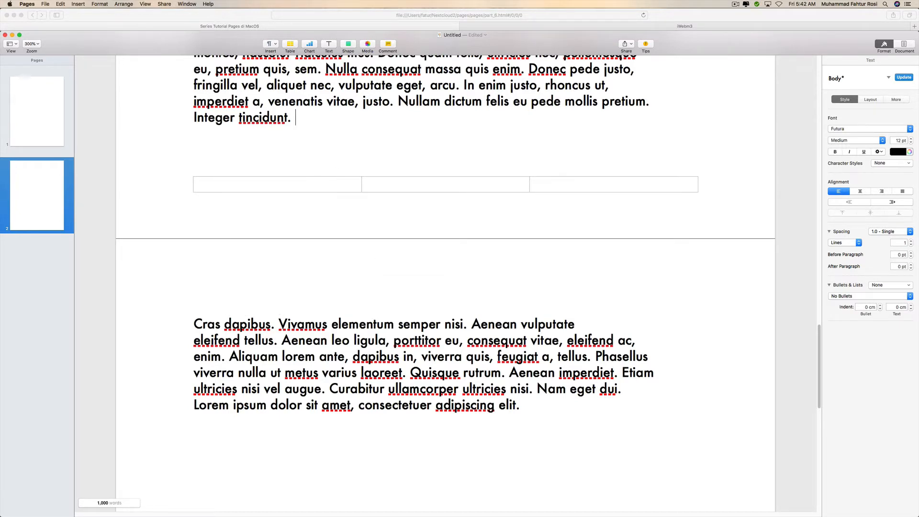
pyautogui.press('super+v')
pyautogui.press('super+v')
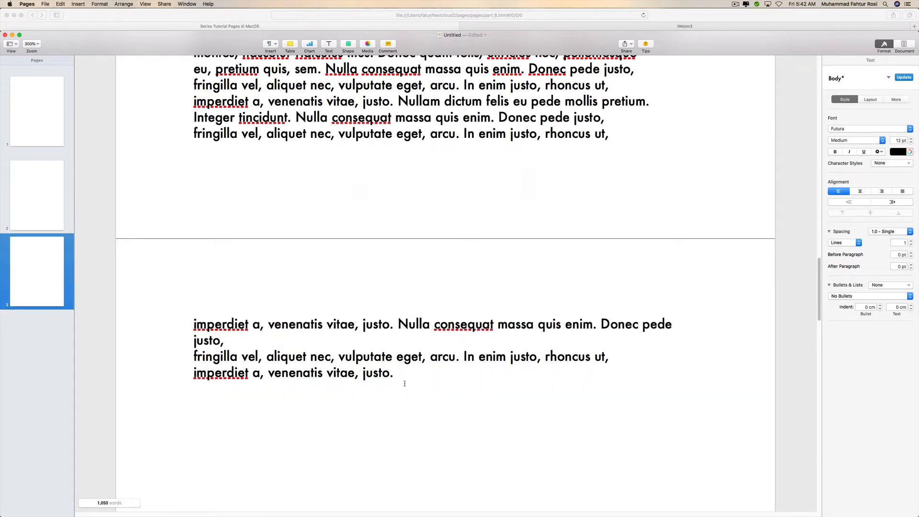
pyautogui.scroll(-15, 453, 340)
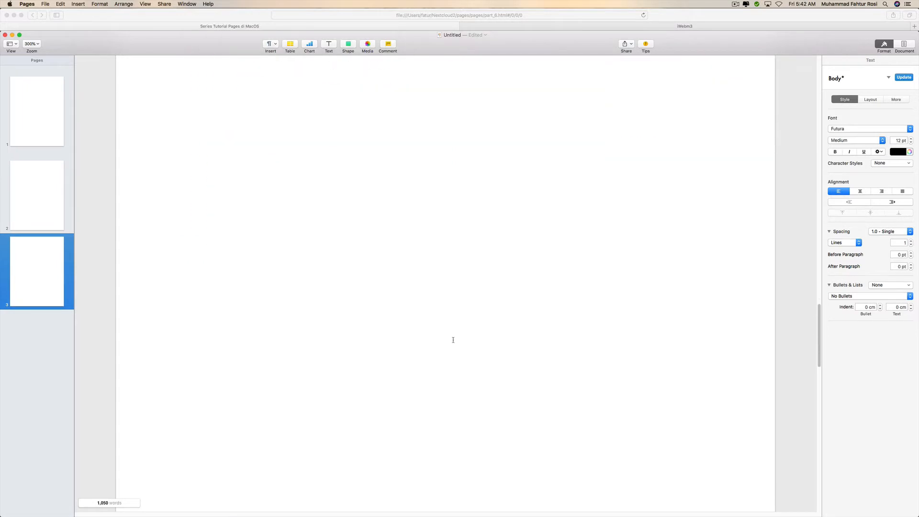
pyautogui.scroll(-3, 453, 340)
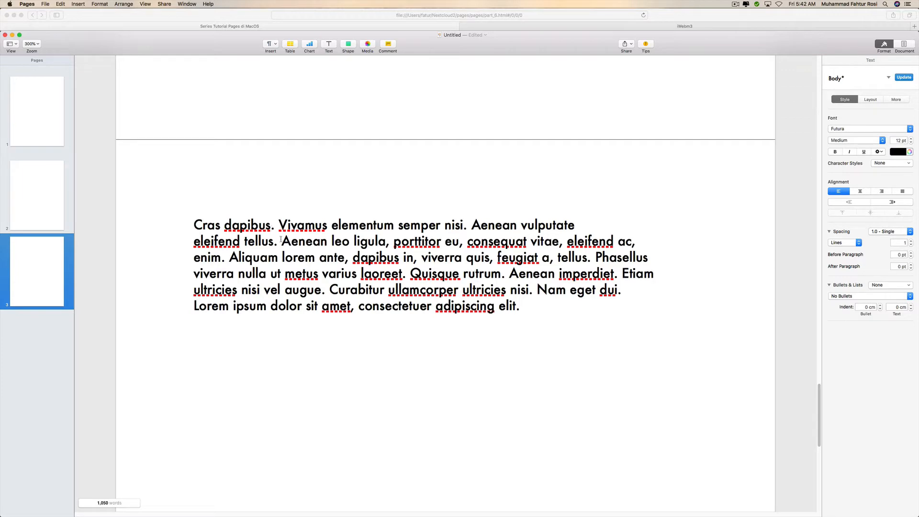
# - Undo both pastes of the "Nulla consequat" passage and the page break after "Integer tincidunt."
pyautogui.scroll(10, 389, 234)
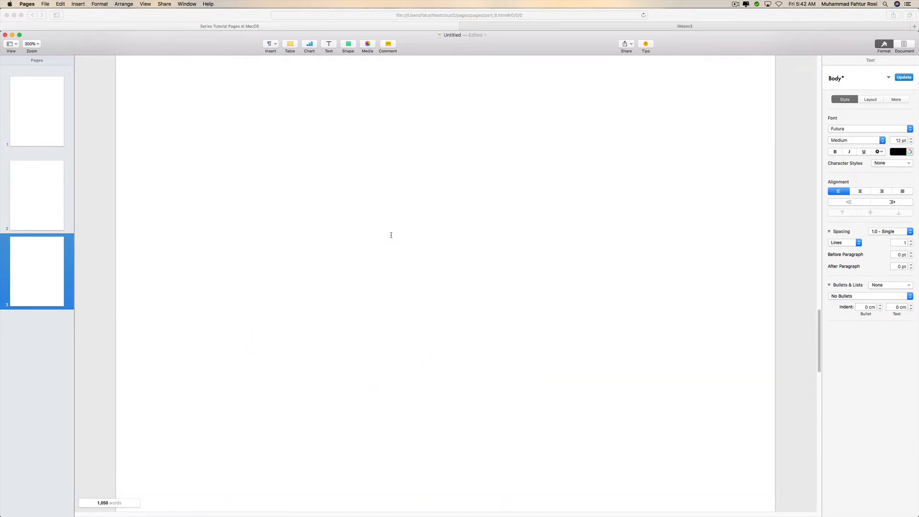
pyautogui.scroll(-10, 390, 243)
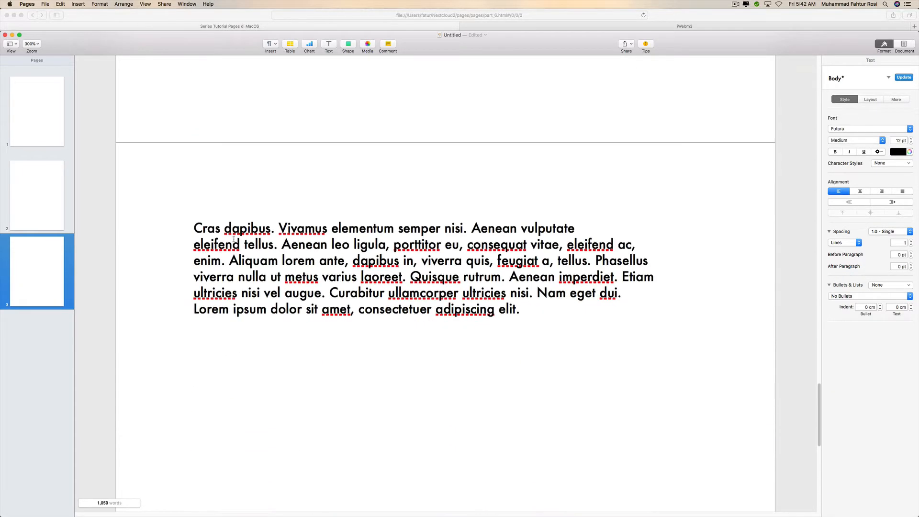
pyautogui.scroll(12, 417, 243)
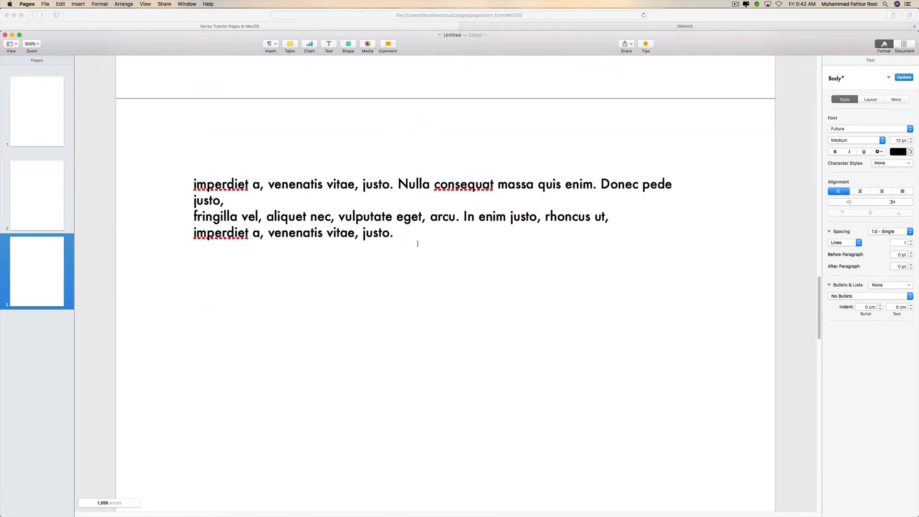
pyautogui.press('super+z')
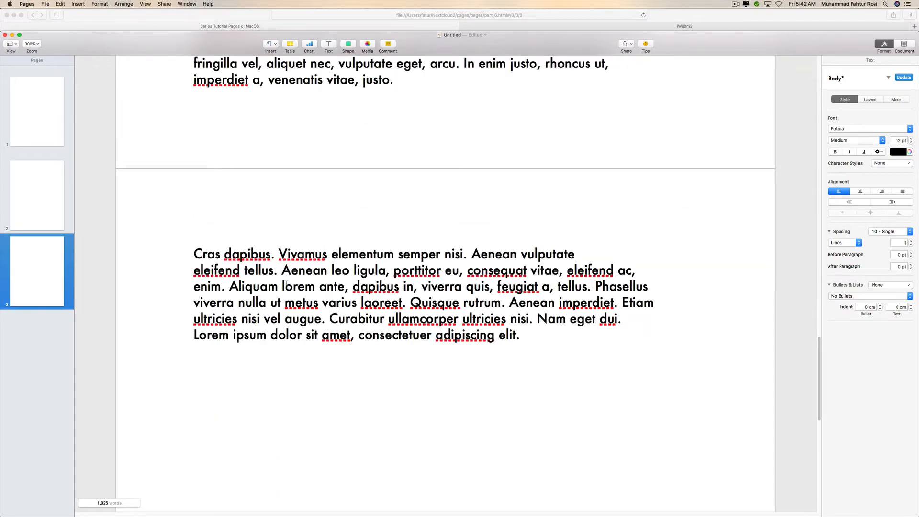
pyautogui.scroll(10, 287, 284)
pyautogui.scroll(-15, 287, 284)
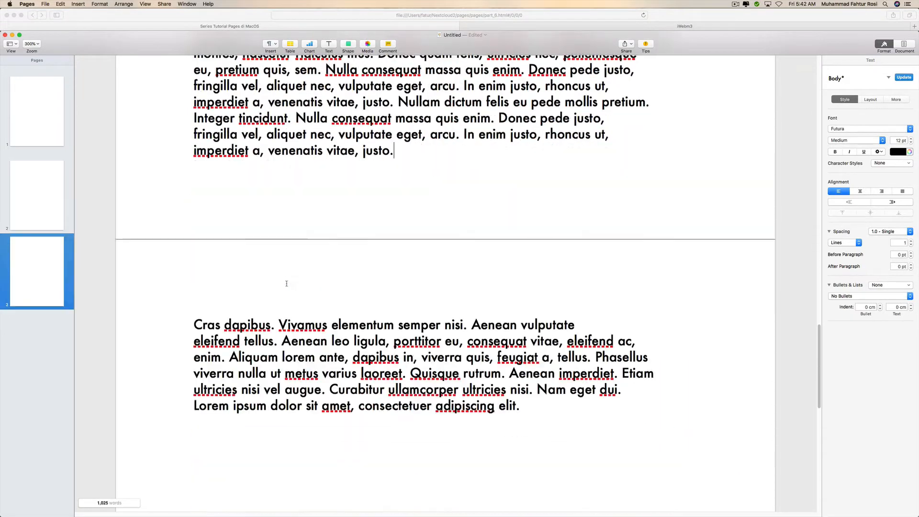
pyautogui.scroll(8, 287, 284)
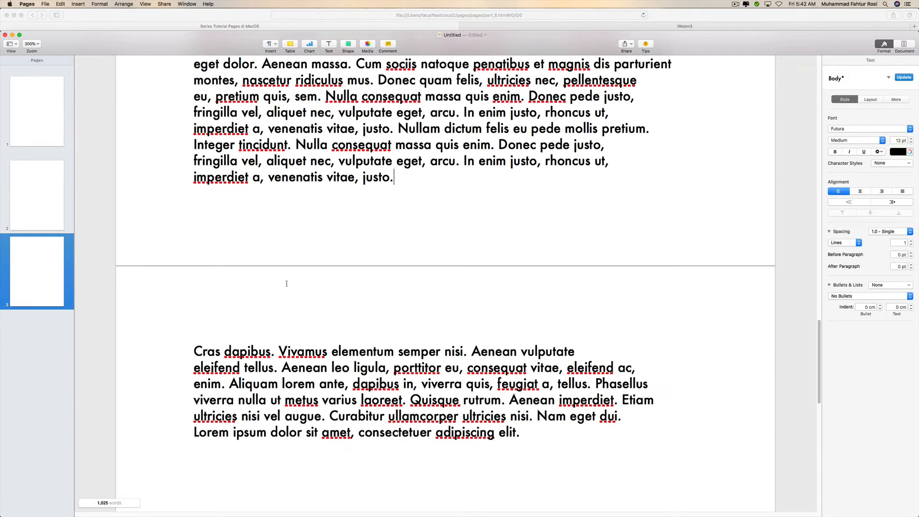
pyautogui.press('super+z')
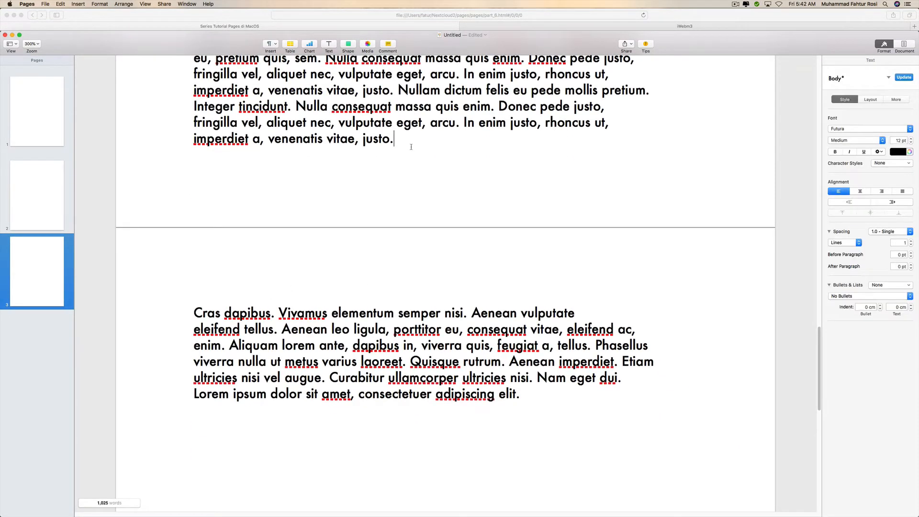
pyautogui.press('super+z')
pyautogui.press('super+z')
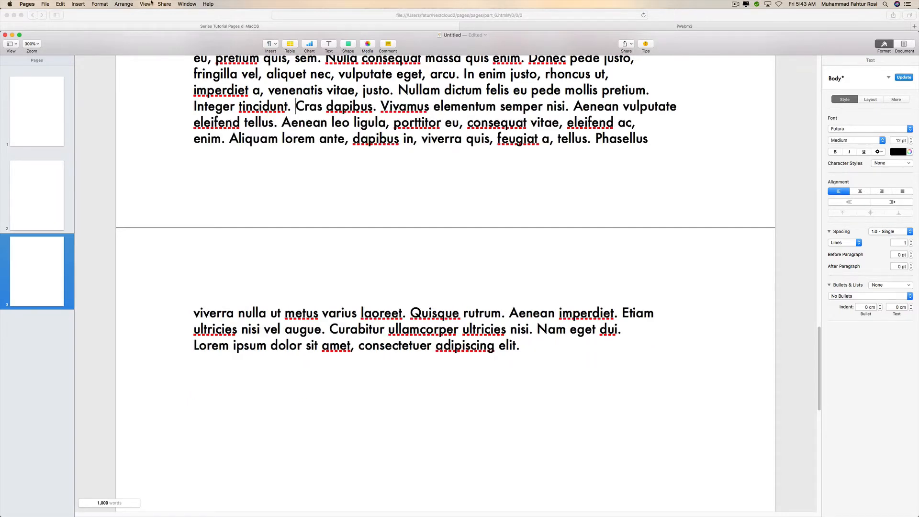
# - Insert a page break before "Cras dapibus" in the second page's third-last line again
pyautogui.click(78, 3)
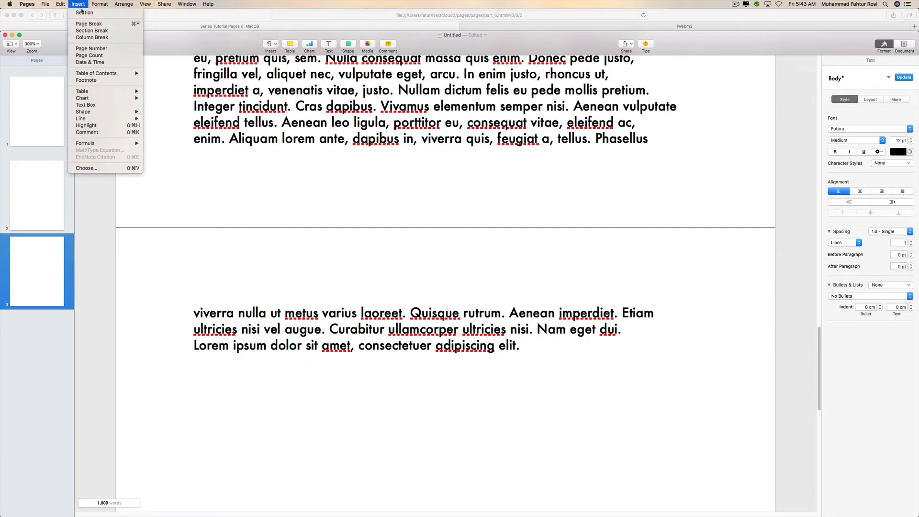
pyautogui.click(101, 25)
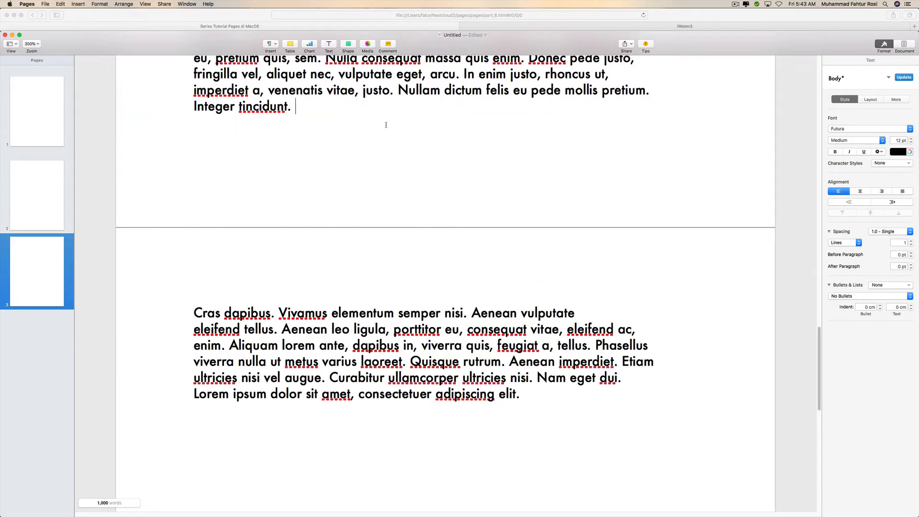
pyautogui.scroll(2, 373, 119)
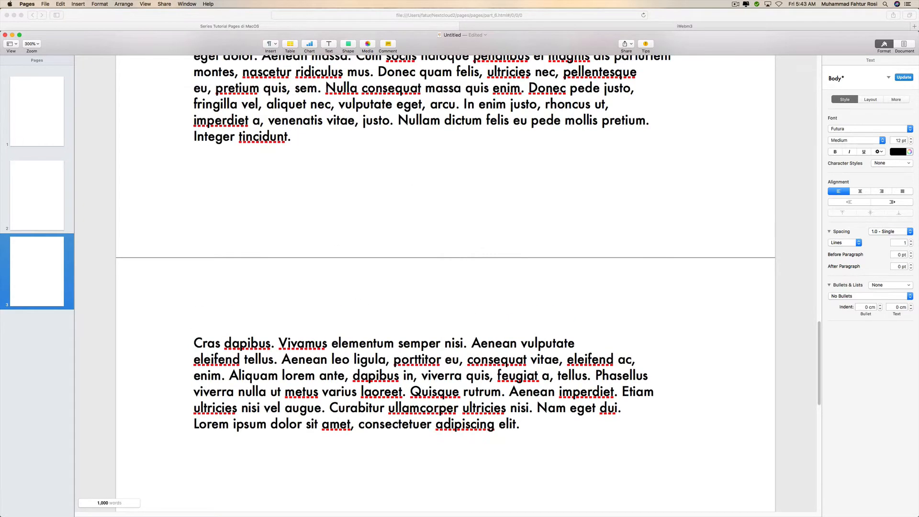
# - Copy the passage from "Nulla consequat" to "Integer tincidunt." and paste it once at its end, ahead of the page break
pyautogui.moveTo(326, 88); pyautogui.dragTo(319, 141)
pyautogui.press('super+c')
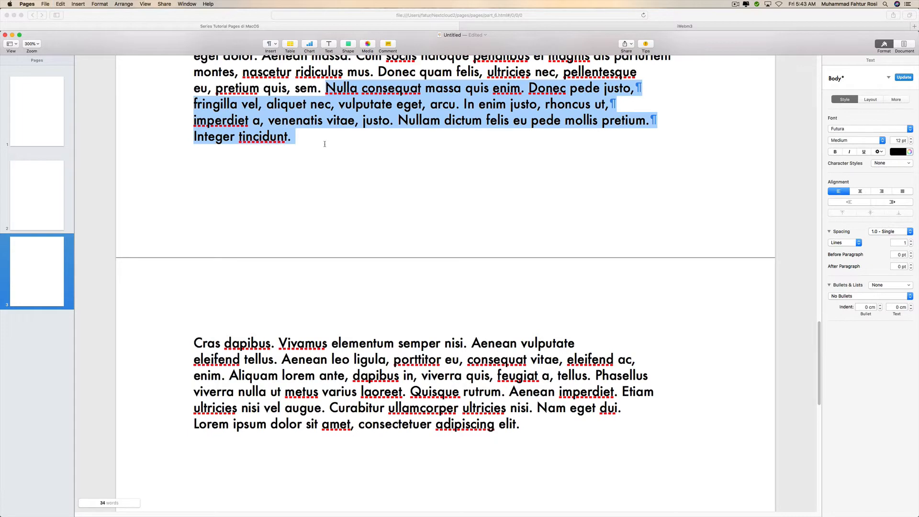
pyautogui.click(325, 144)
pyautogui.press('super+v')
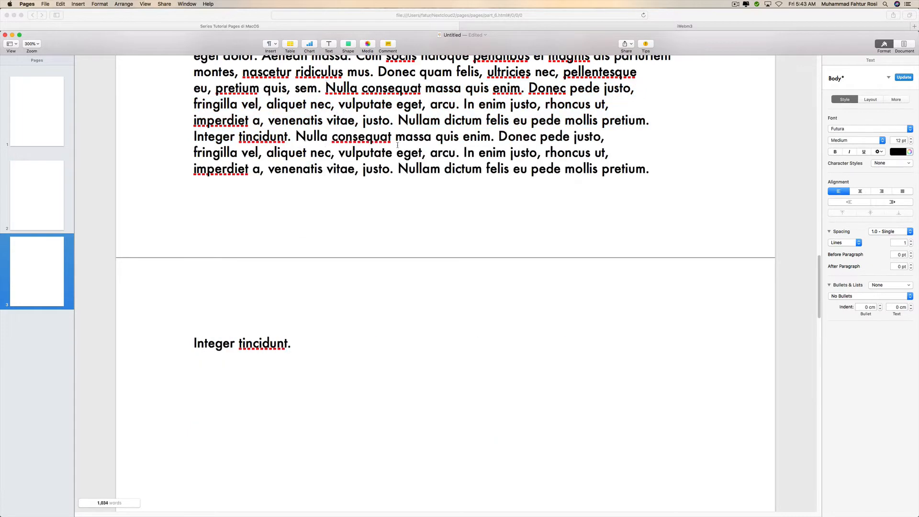
# - Examine how the text is distributed across the pages before and after the page break
pyautogui.scroll(-5, 397, 145)
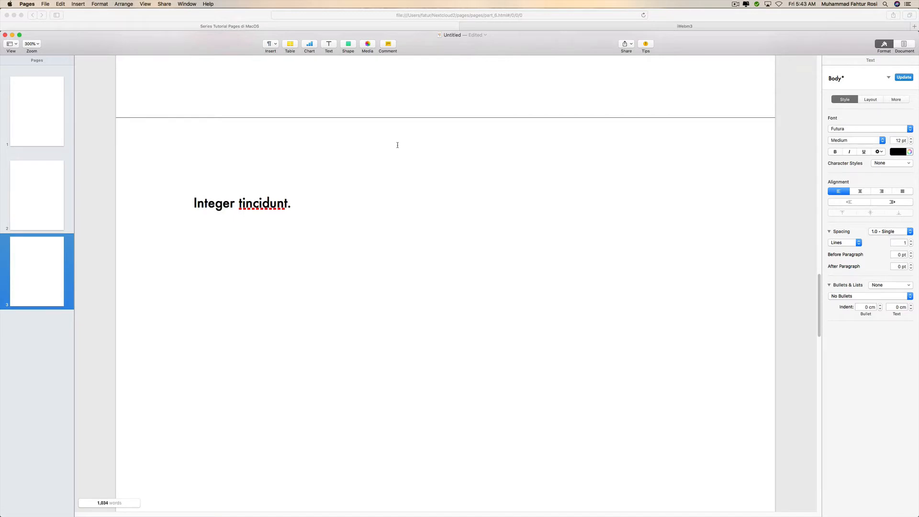
pyautogui.scroll(-15, 397, 145)
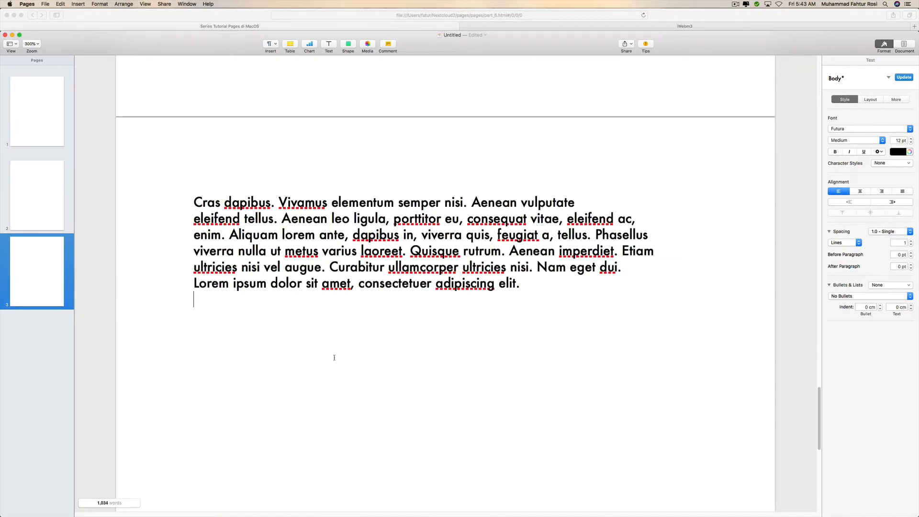
pyautogui.click(292, 299)
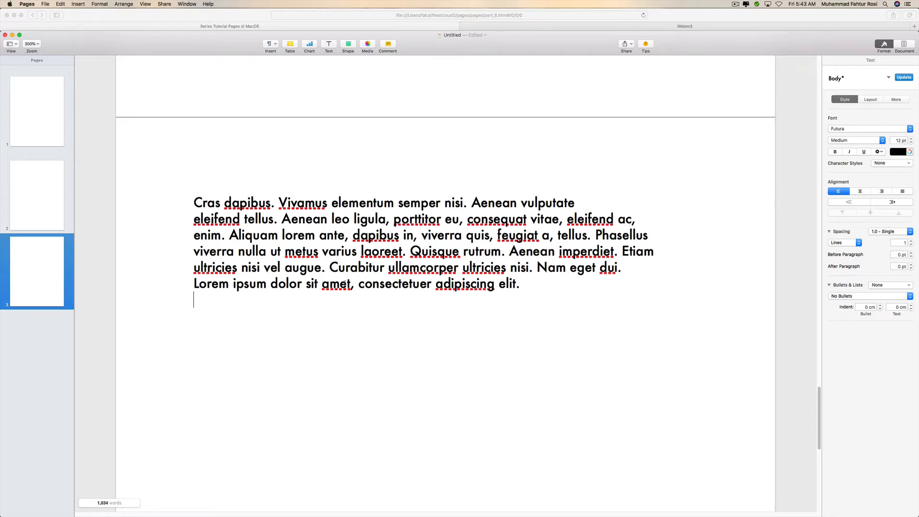
pyautogui.scroll(5, 345, 282)
pyautogui.scroll(-8, 344, 283)
pyautogui.scroll(-5, 345, 283)
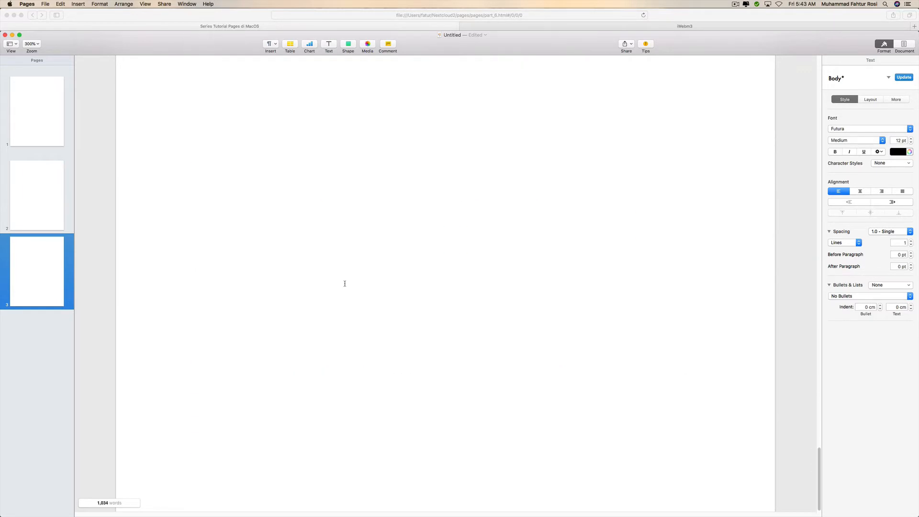
pyautogui.scroll(3, 344, 284)
pyautogui.scroll(-3, 345, 283)
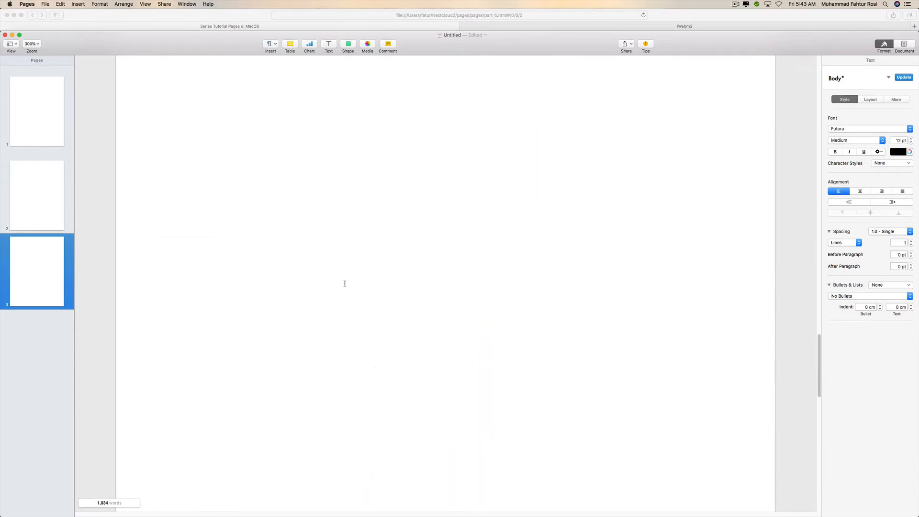
pyautogui.scroll(10, 344, 283)
pyautogui.scroll(12, 345, 283)
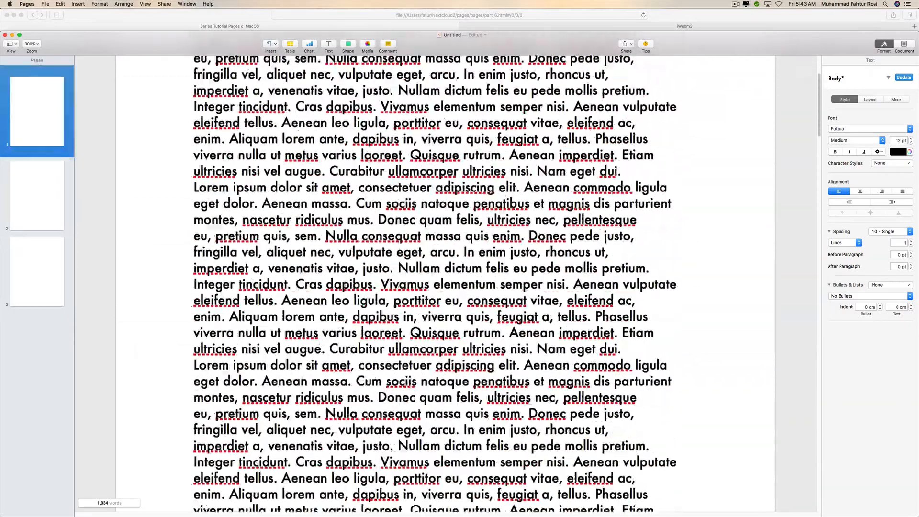
pyautogui.scroll(-7, 345, 283)
pyautogui.scroll(-15, 345, 283)
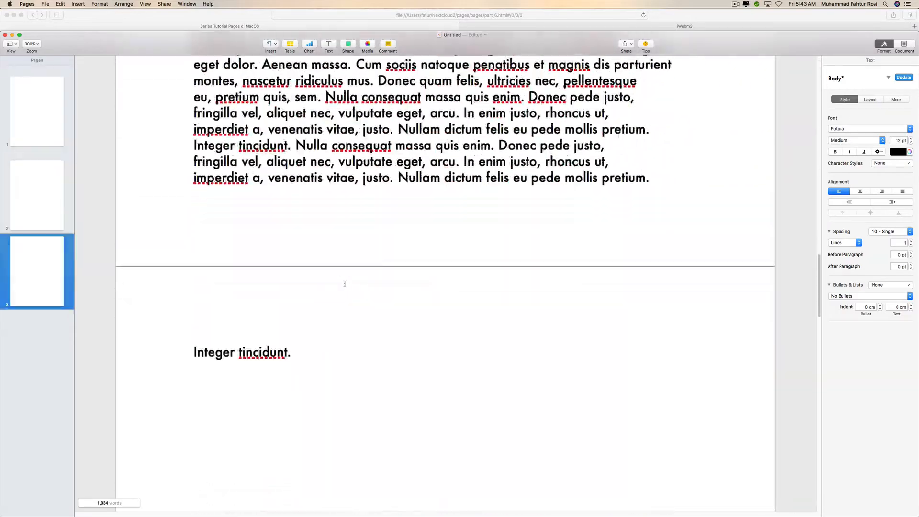
pyautogui.scroll(-10, 344, 283)
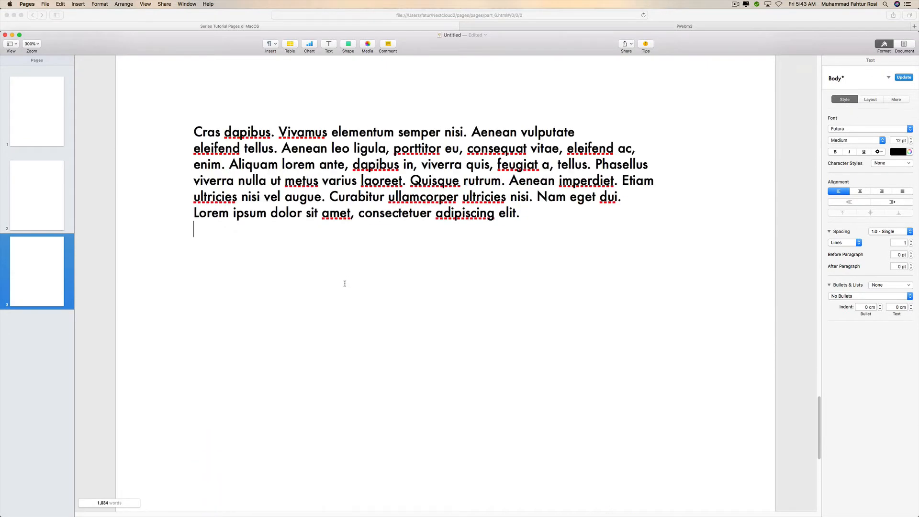
pyautogui.scroll(8, 344, 283)
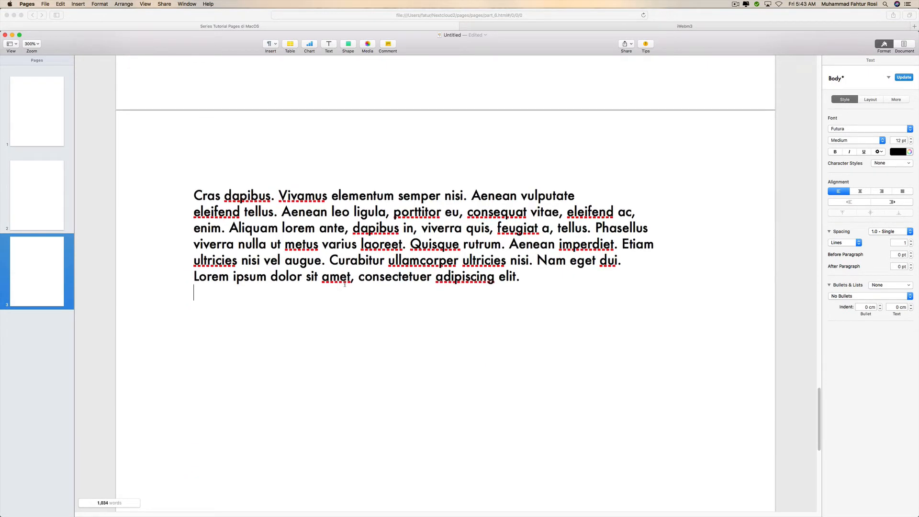
pyautogui.scroll(-5, 345, 282)
pyautogui.scroll(8, 345, 283)
pyautogui.scroll(10, 344, 285)
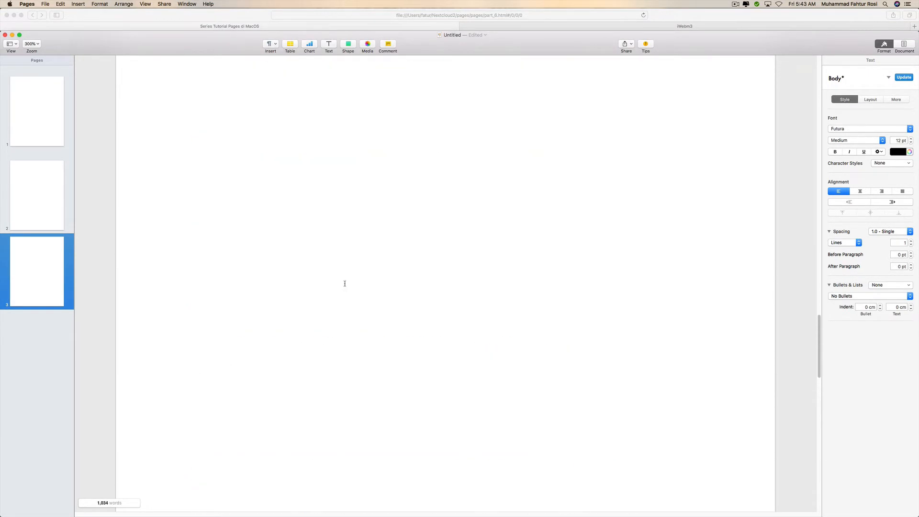
pyautogui.scroll(10, 344, 283)
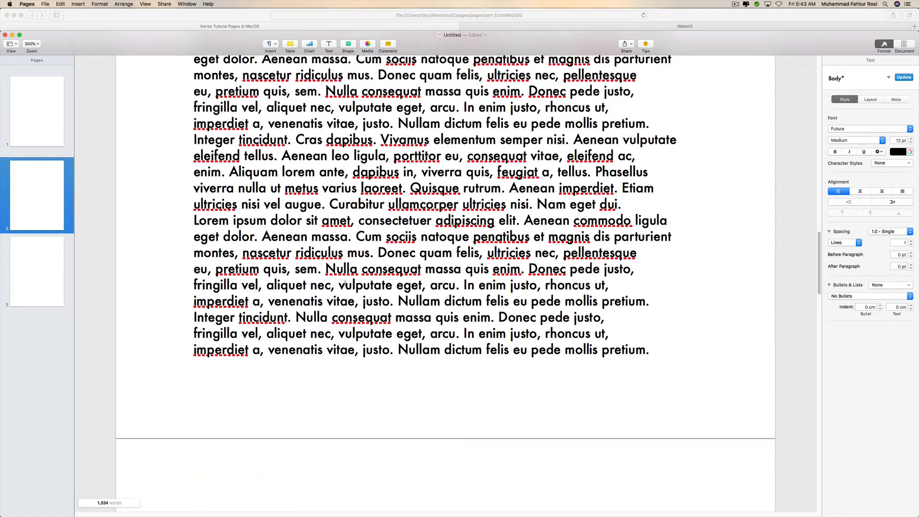
pyautogui.scroll(3, 344, 283)
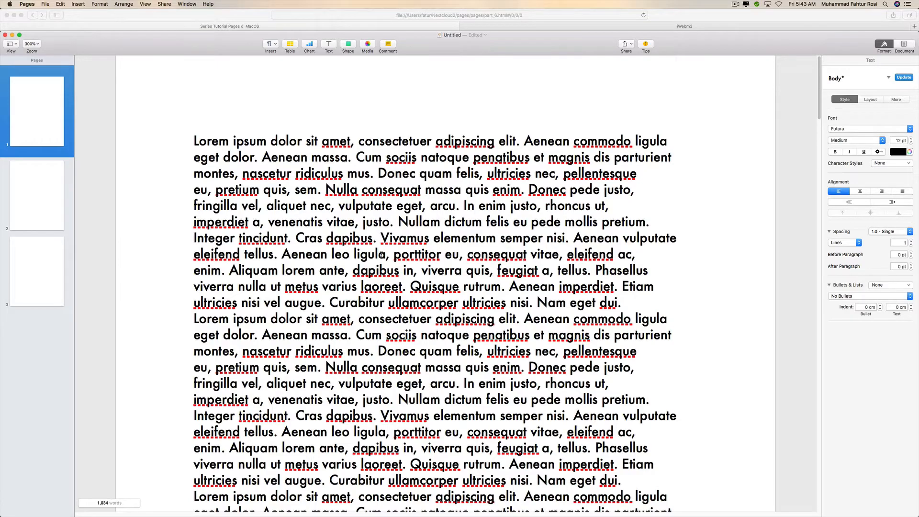
# - Undo the passage paste, the page break and the earlier paste of the cut text after "eleifend tellus."
pyautogui.scroll(-20, 514, 249)
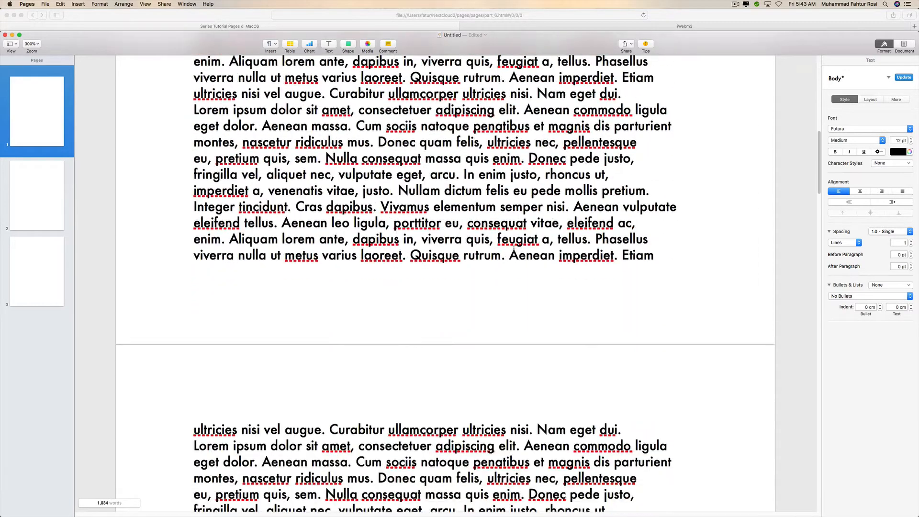
pyautogui.scroll(-10, 526, 246)
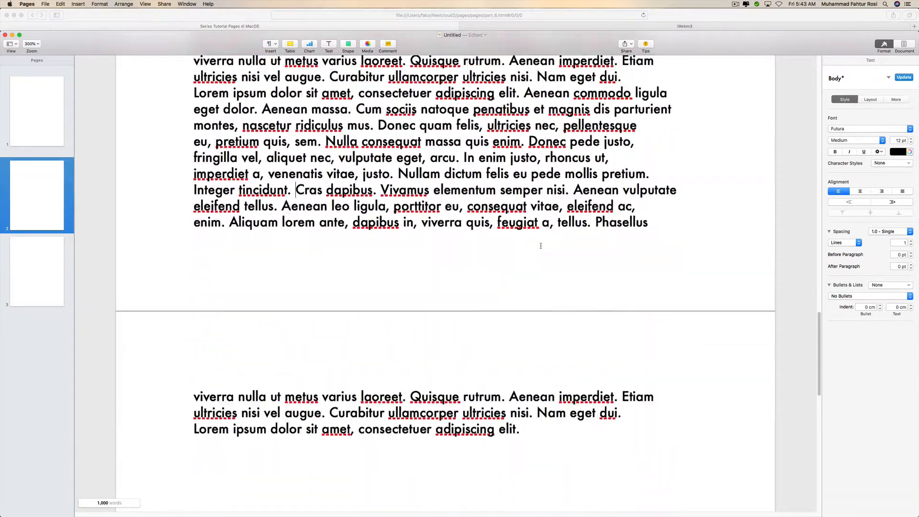
pyautogui.press('super+z')
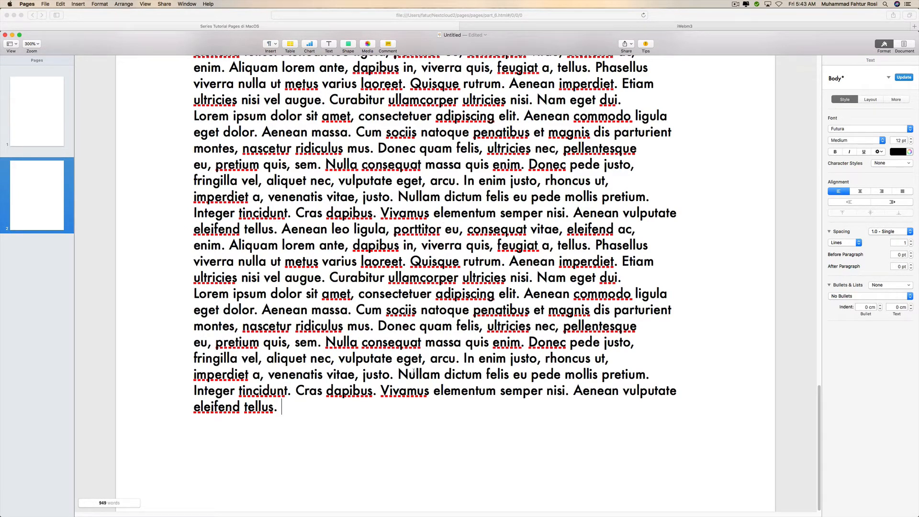
# - Insert a page break before "Nulla consequat" in the second page's last occurrence of "eu, pretium quis, sem."
pyautogui.click(398, 374)
pyautogui.click(324, 341)
pyautogui.click(264, 51)
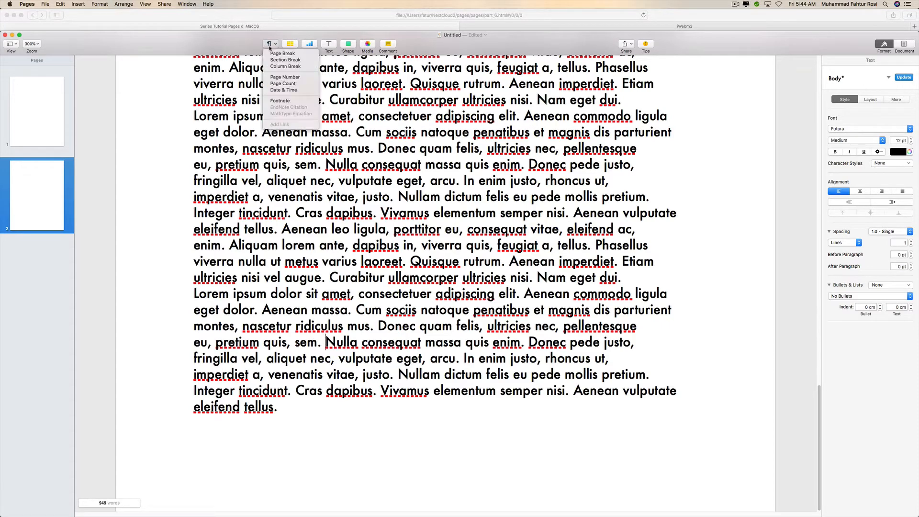
pyautogui.click(283, 54)
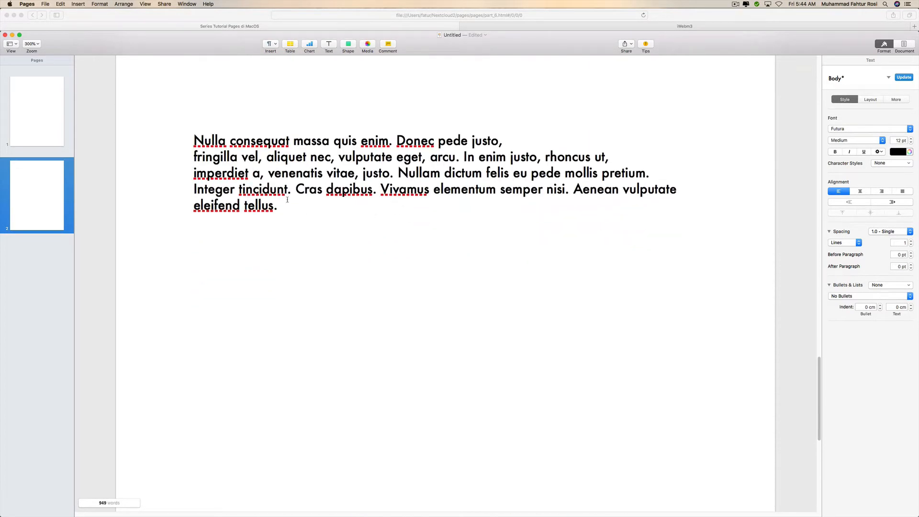
# - Check the text on both sides of the page break before "Nulla consequat", and remove that break
pyautogui.scroll(-5, 287, 199)
pyautogui.scroll(10, 287, 200)
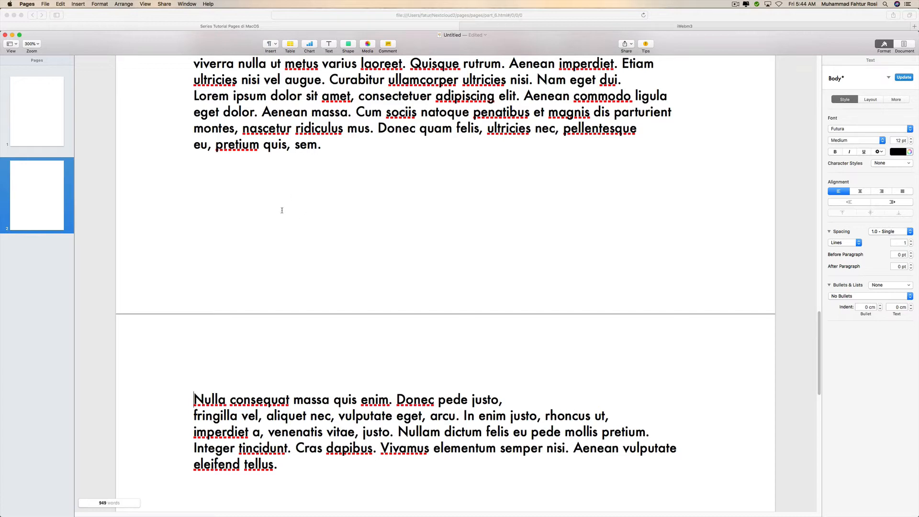
pyautogui.moveTo(379, 278)
pyautogui.press('BackSpace')
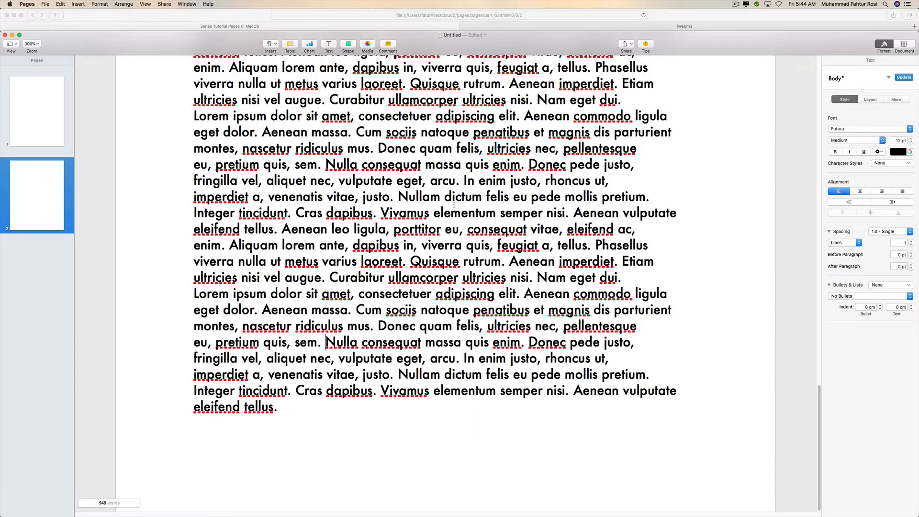
pyautogui.scroll(20, 454, 205)
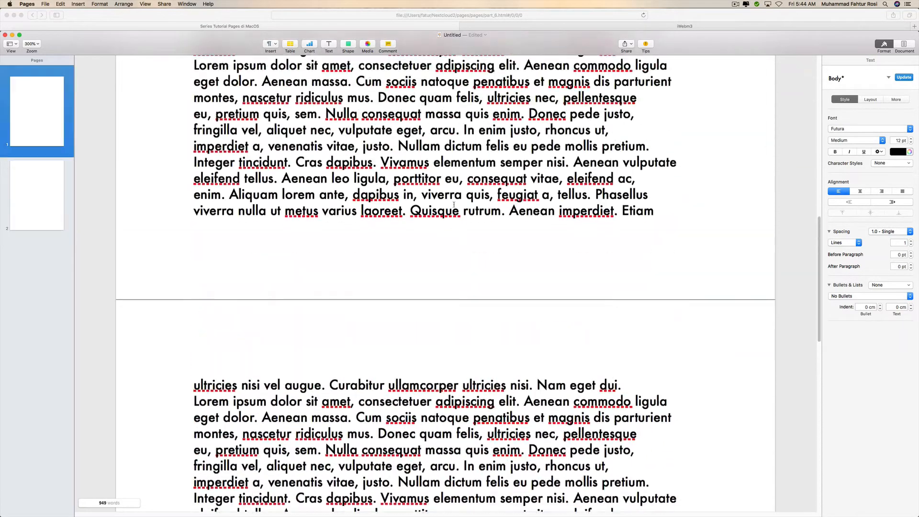
pyautogui.scroll(-20, 453, 205)
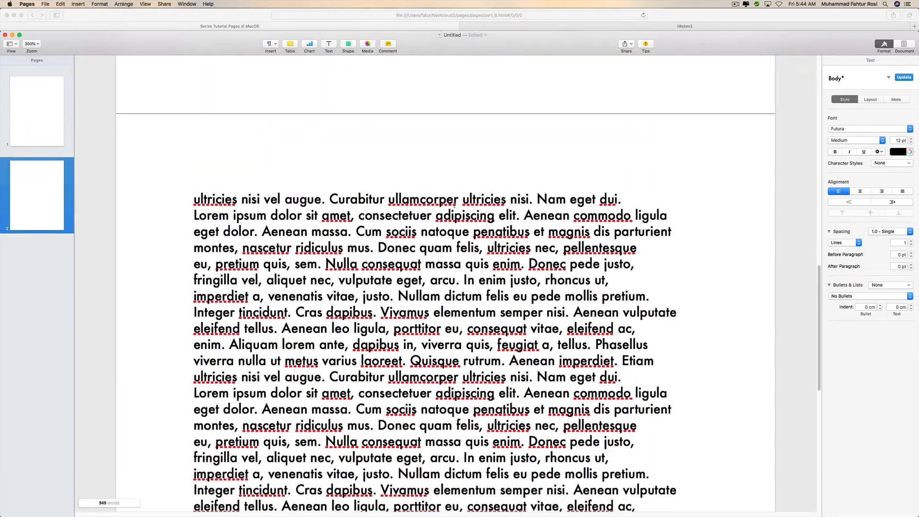
pyautogui.scroll(20, 453, 205)
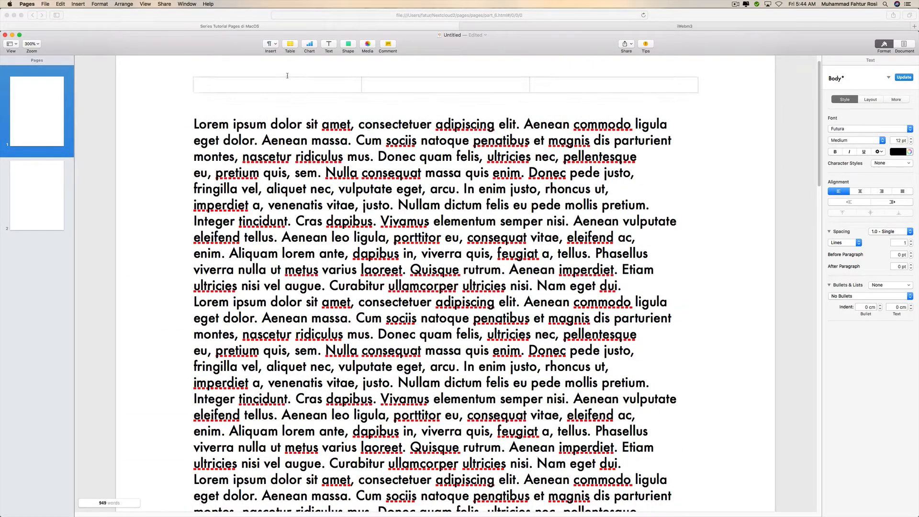
# - Insert two line breaks and a column break before "Donec quam felis" in the last repetition of the passage on page 2
pyautogui.click(273, 44)
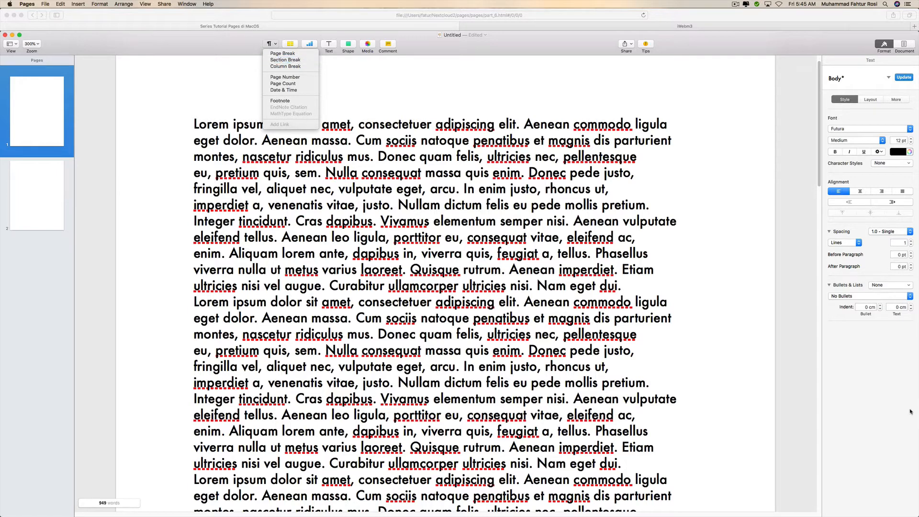
pyautogui.click(412, 266)
pyautogui.scroll(-20, 413, 267)
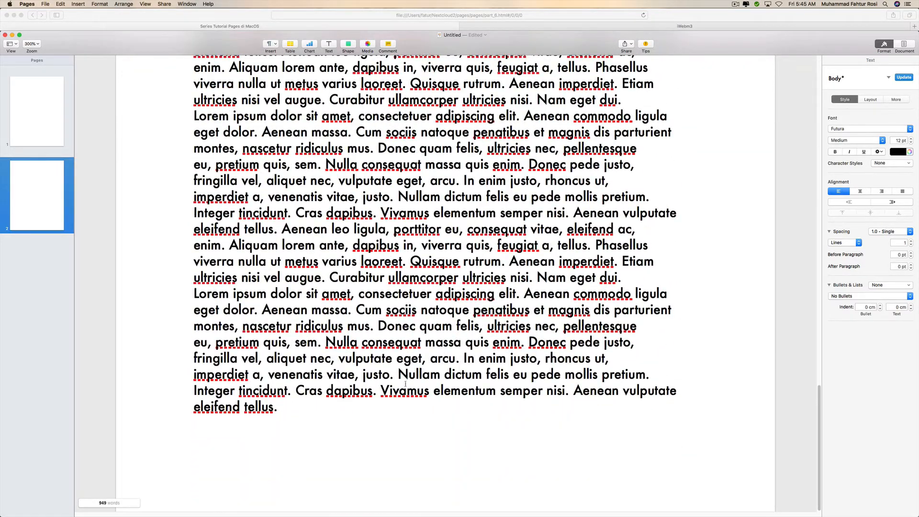
pyautogui.click(380, 328)
pyautogui.press('Return')
pyautogui.press('Return')
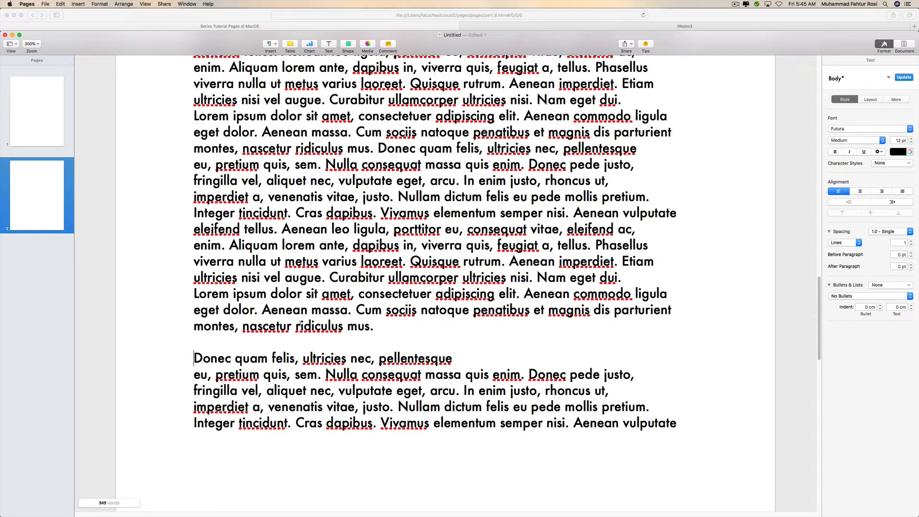
pyautogui.click(275, 45)
pyautogui.click(287, 67)
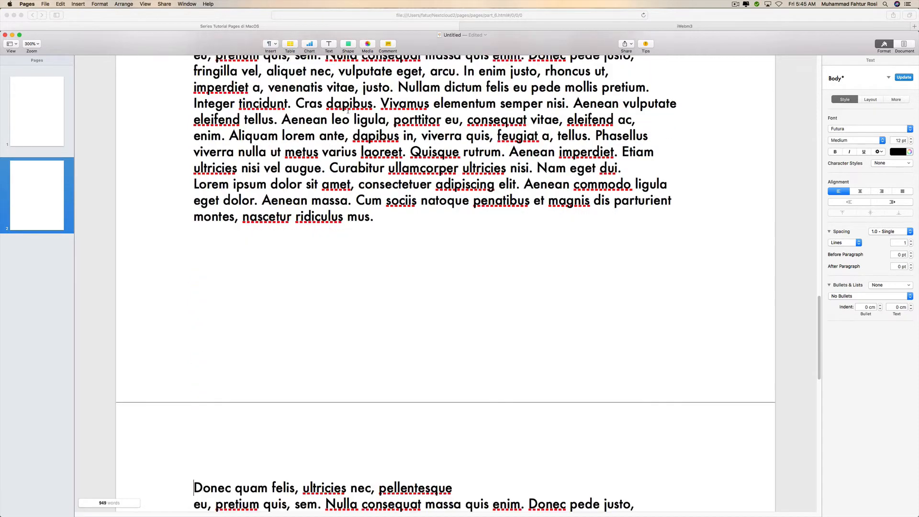
# - Check the text on both sides of the break before "Donec quam felis", and remove the break with the added blank lines
pyautogui.scroll(-15, 364, 119)
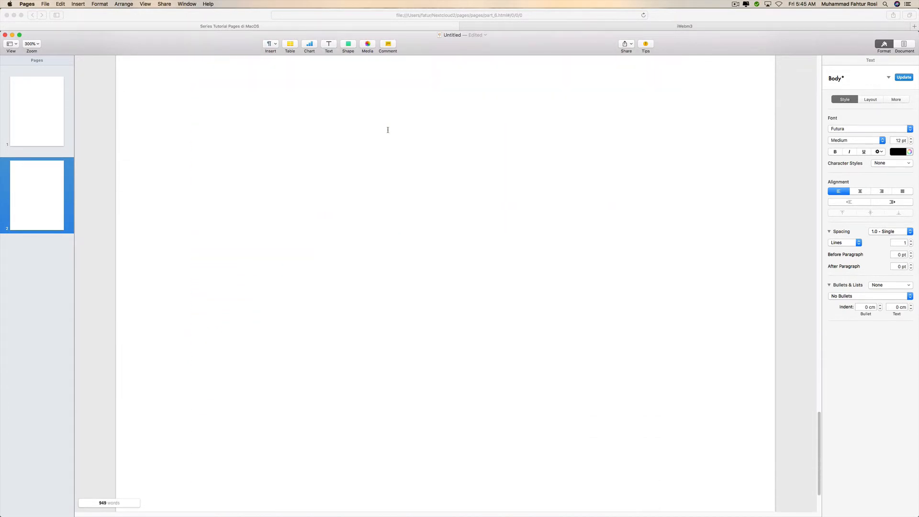
pyautogui.scroll(10, 388, 130)
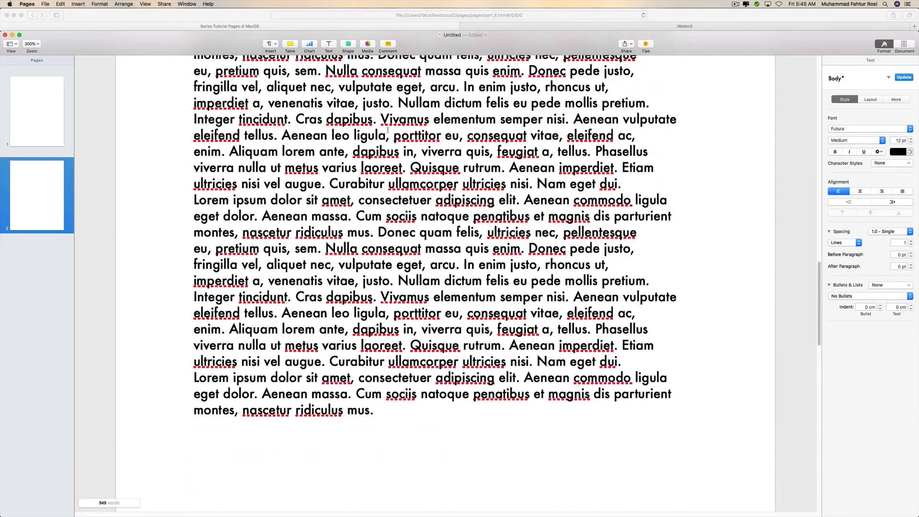
pyautogui.scroll(15, 388, 130)
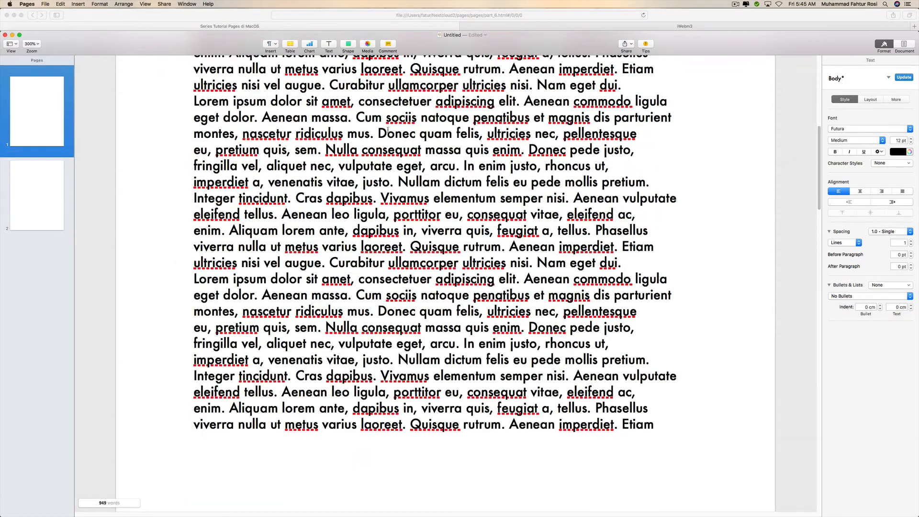
pyautogui.scroll(-20, 388, 130)
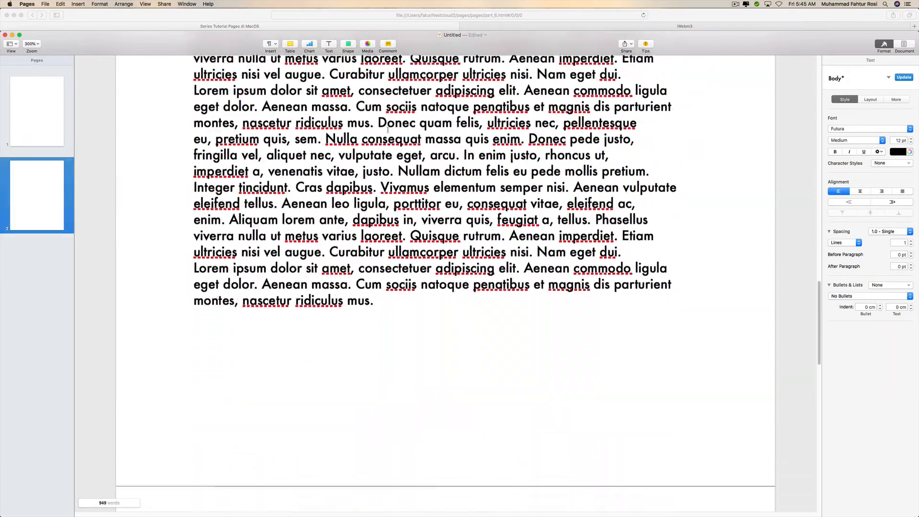
pyautogui.scroll(-10, 387, 129)
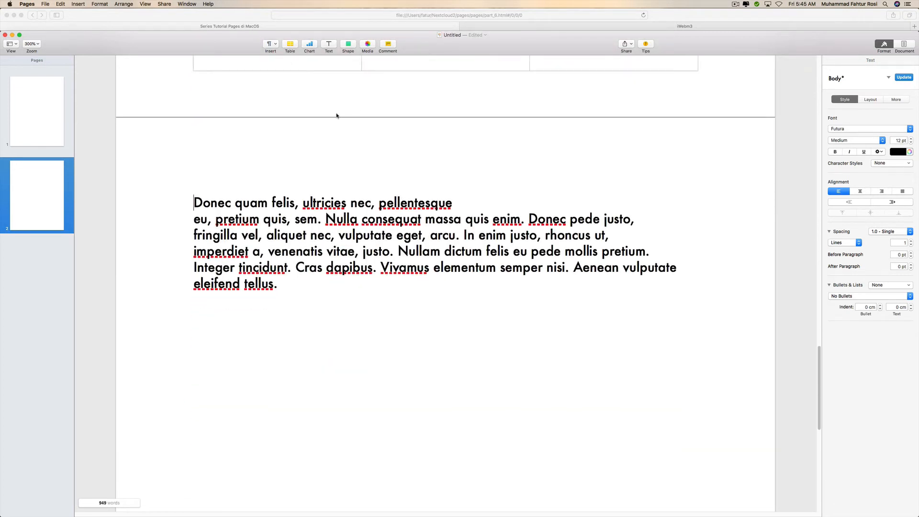
pyautogui.press('BackSpace')
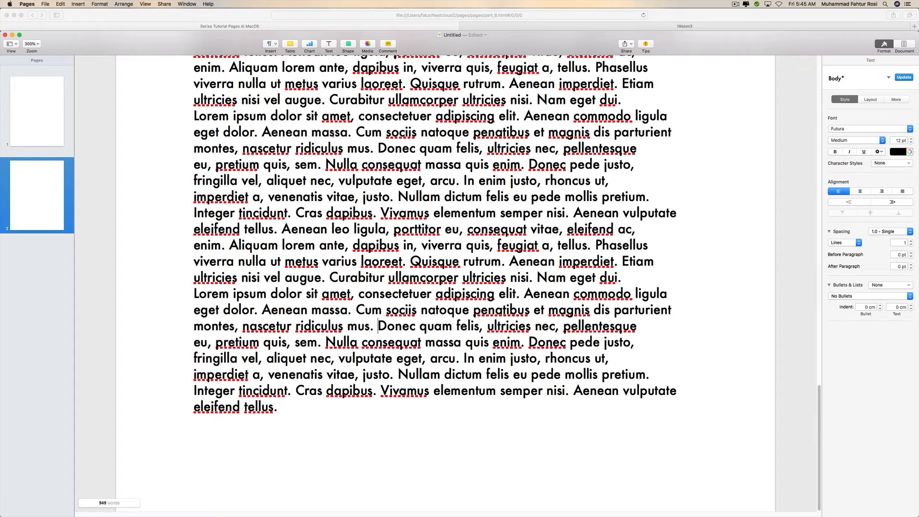
# - Switch to the Safari presentation and reveal the Section Break and Column Break topics
pyautogui.press('super+Tab')
pyautogui.press('super+Tab')
pyautogui.press('super+Tab')
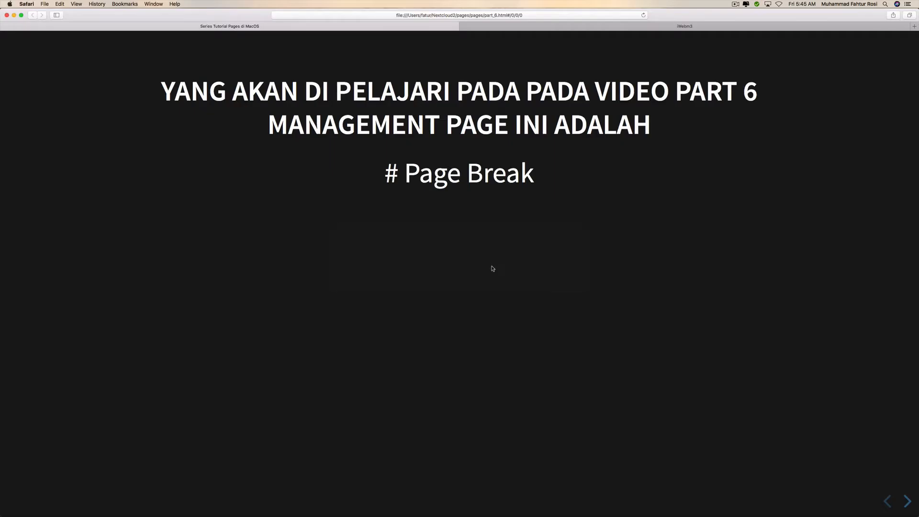
pyautogui.press('Right')
pyautogui.press('Right')
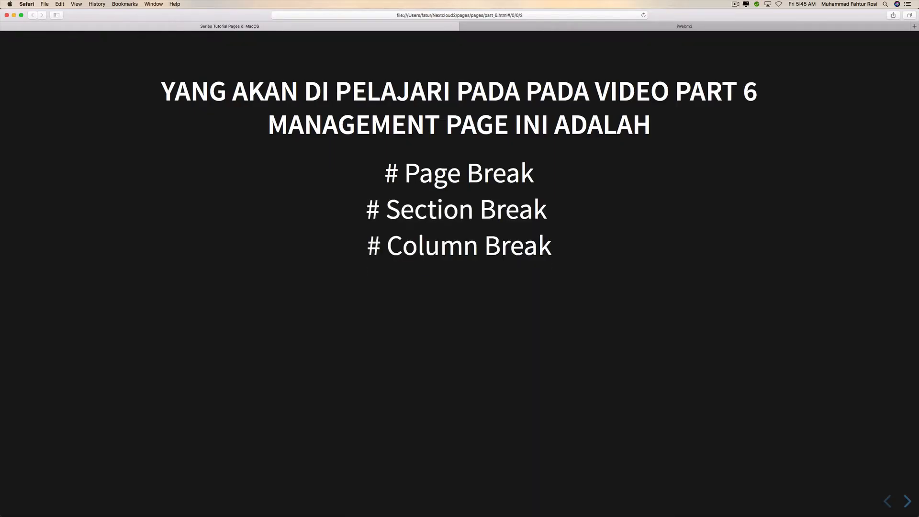
# - Switch back to Pages and add four line breaks before "Donec pede justo," in the third repetition of the passage on page 1
pyautogui.press('super+Tab')
pyautogui.press('Return')
pyautogui.press('Return')
pyautogui.press('Return')
pyautogui.press('Return')
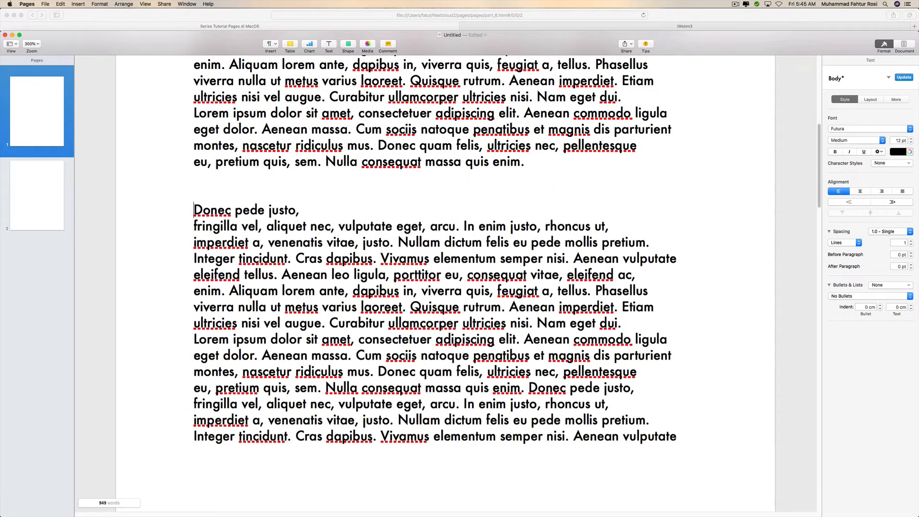
# - Lay out the text from the document's start through "massa quis enim." above the blank lines in three columns
pyautogui.click(528, 168)
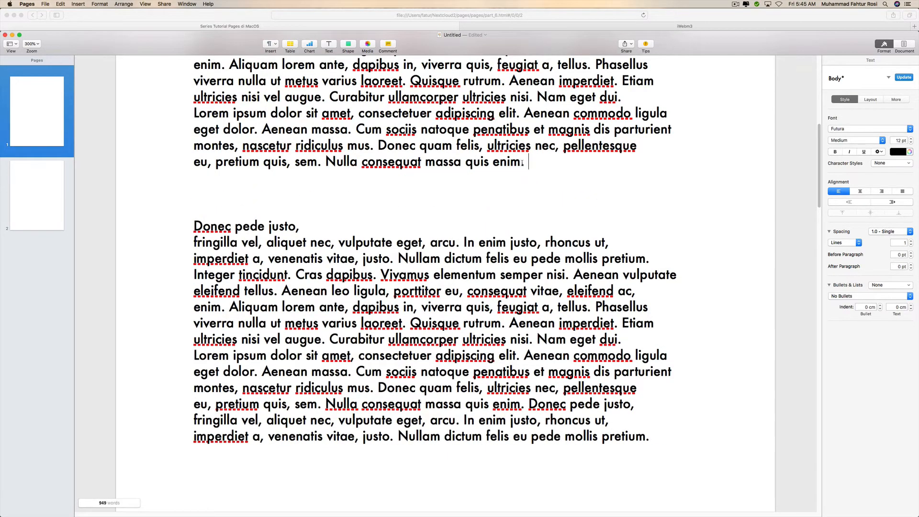
pyautogui.scroll(10, 522, 163)
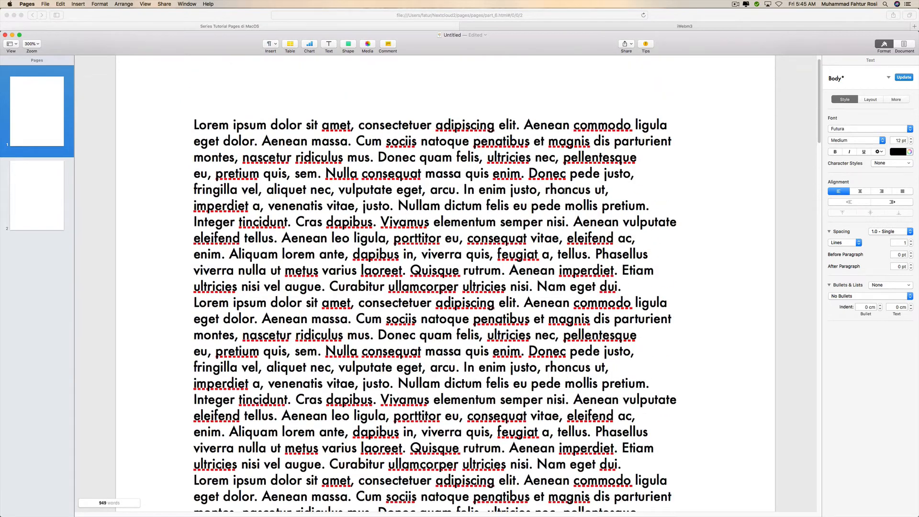
pyautogui.keyDown('shift'); pyautogui.click(194, 124); pyautogui.keyUp('shift')
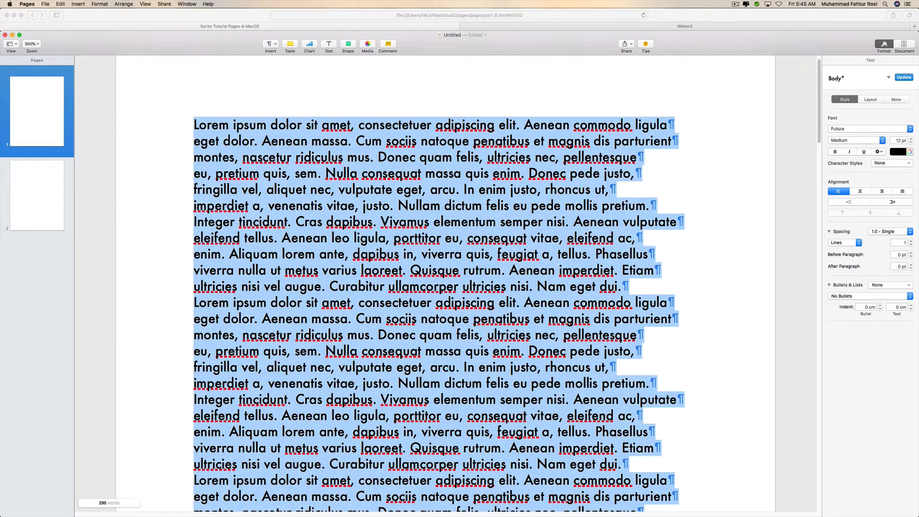
pyautogui.scroll(-10, 489, 232)
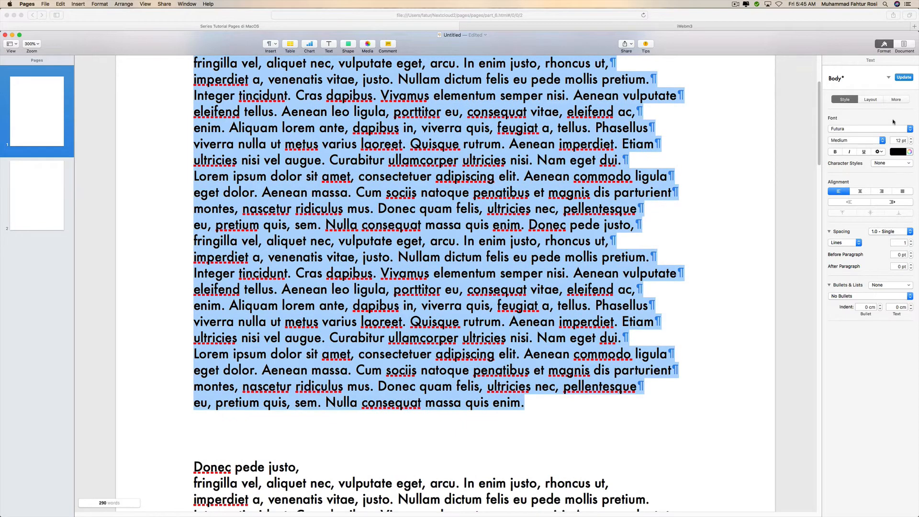
pyautogui.click(871, 101)
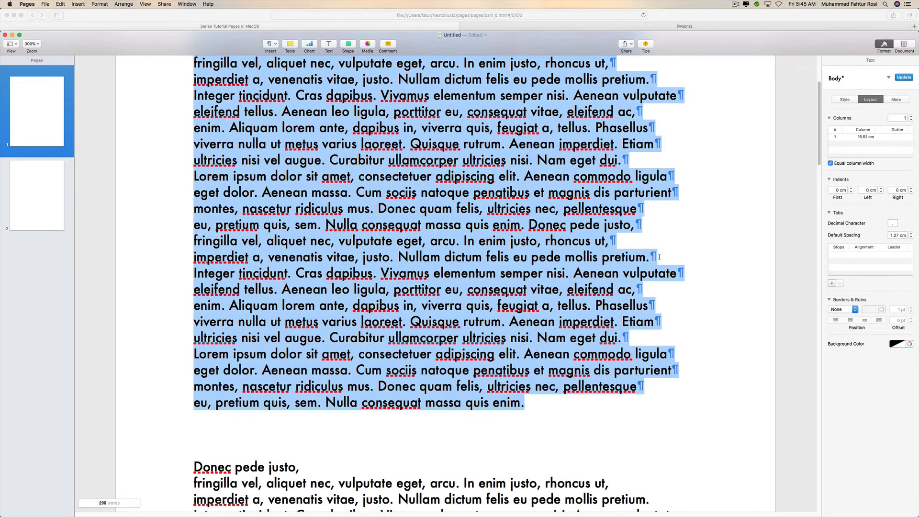
pyautogui.scroll(10, 456, 169)
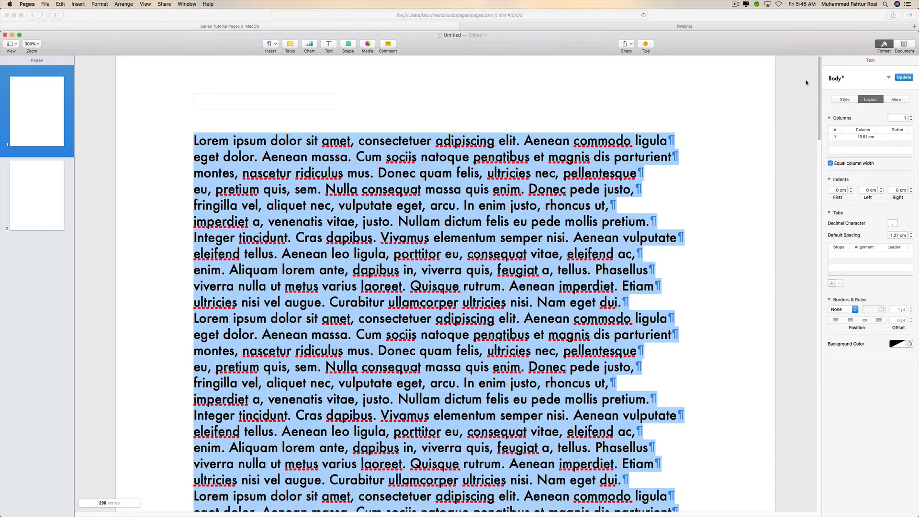
pyautogui.click(910, 116)
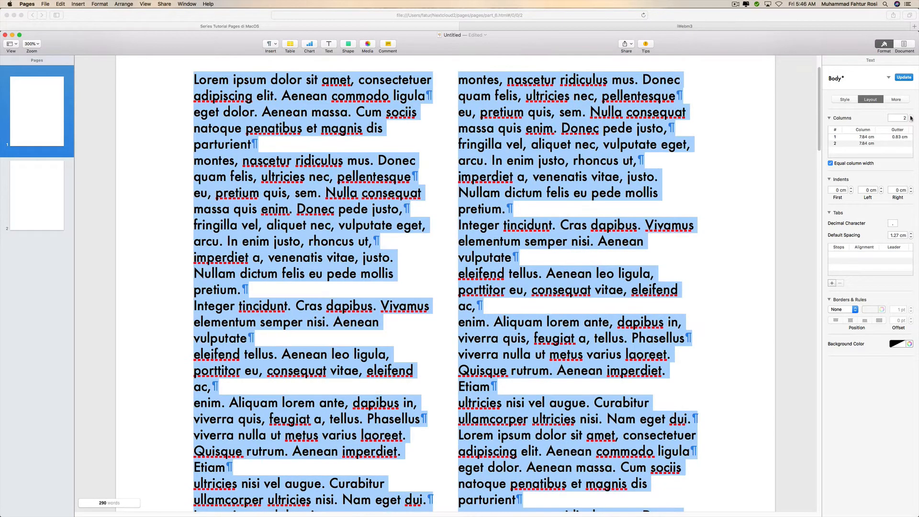
pyautogui.click(911, 117)
pyautogui.scroll(-10, 507, 235)
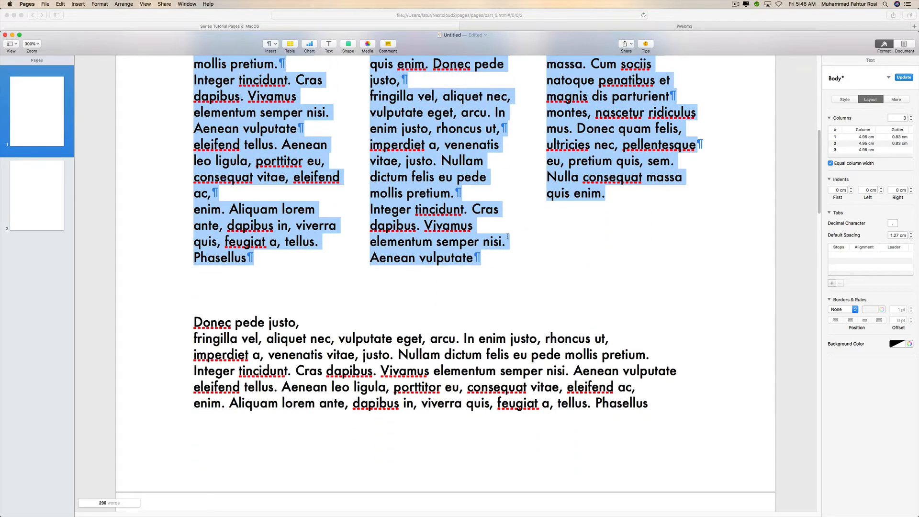
pyautogui.scroll(2, 364, 160)
pyautogui.click(278, 225)
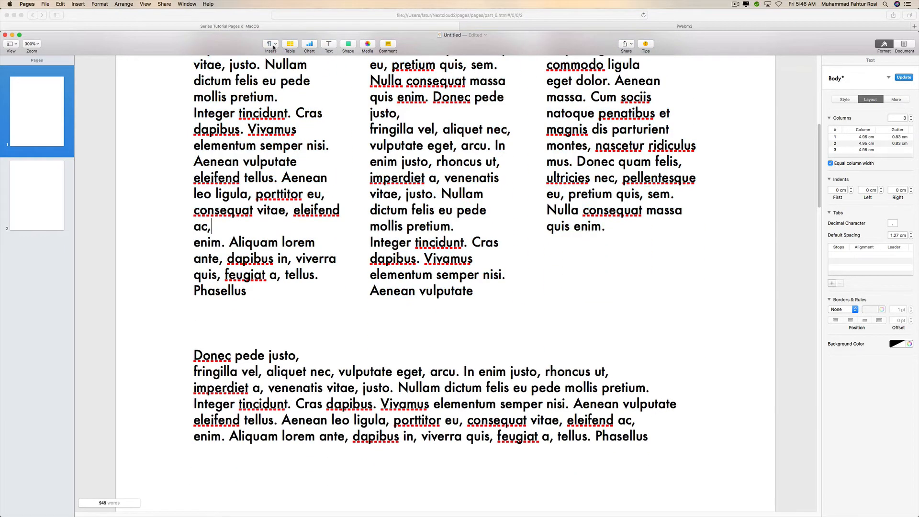
pyautogui.click(276, 46)
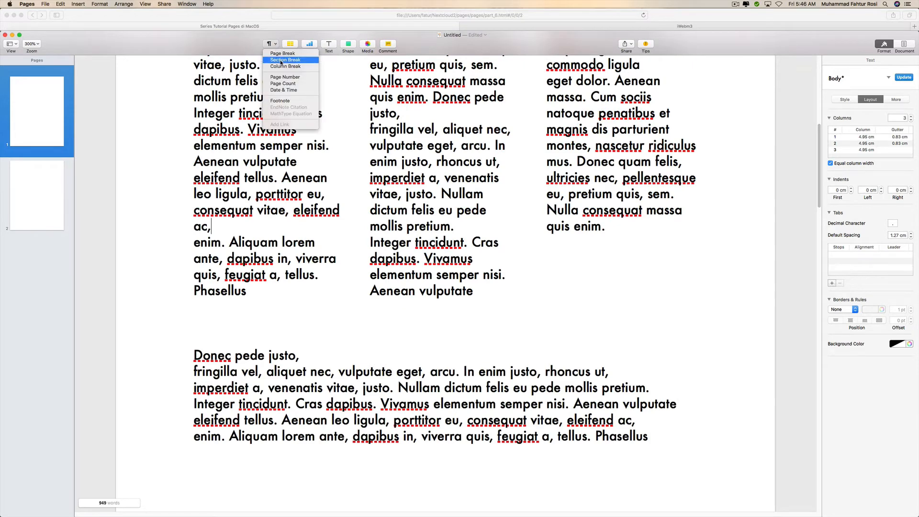
pyautogui.click(251, 192)
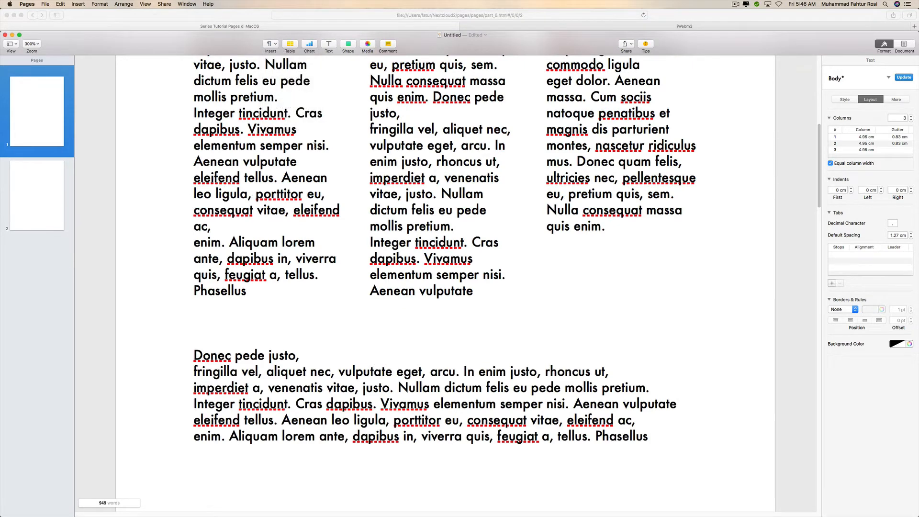
# - Push "Vivamus elementum" in the first column down with five line breaks, and remove those line breaks
pyautogui.click(248, 130)
pyautogui.scroll(2, 314, 147)
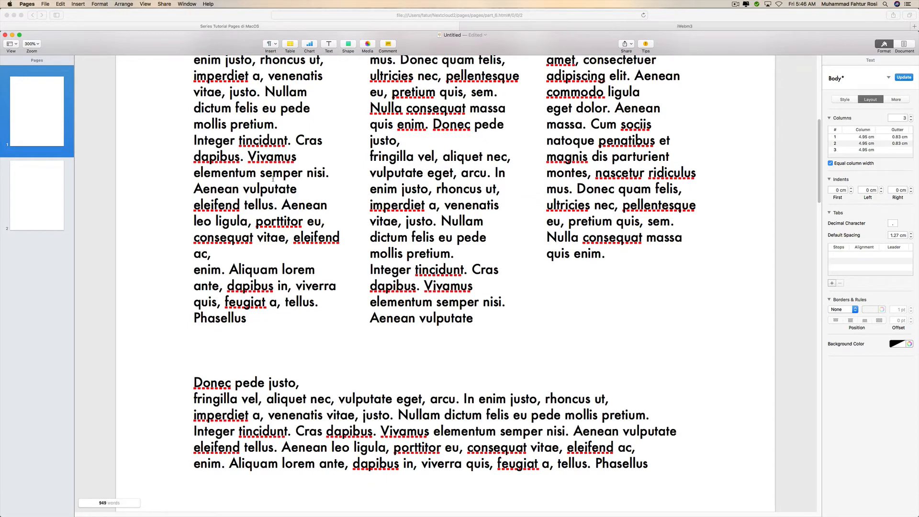
pyautogui.press('Return')
pyautogui.press('Return')
pyautogui.press('Return')
pyautogui.press('Return')
pyautogui.press('Return')
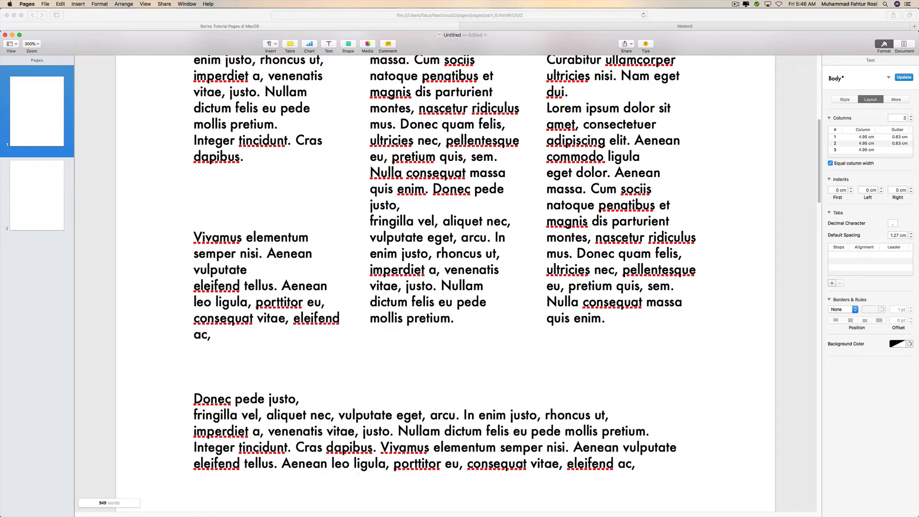
pyautogui.press('BackSpace')
pyautogui.press('BackSpace')
pyautogui.press('BackSpace')
pyautogui.press('BackSpace')
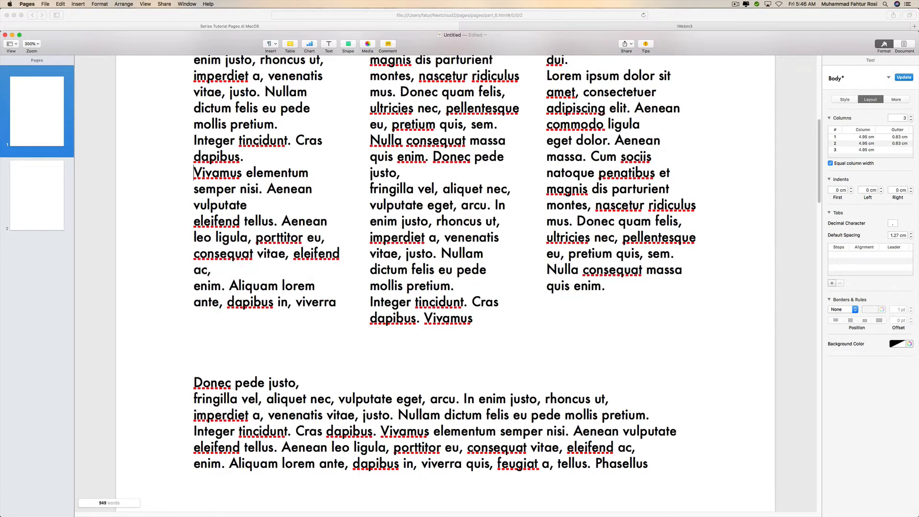
pyautogui.press('BackSpace')
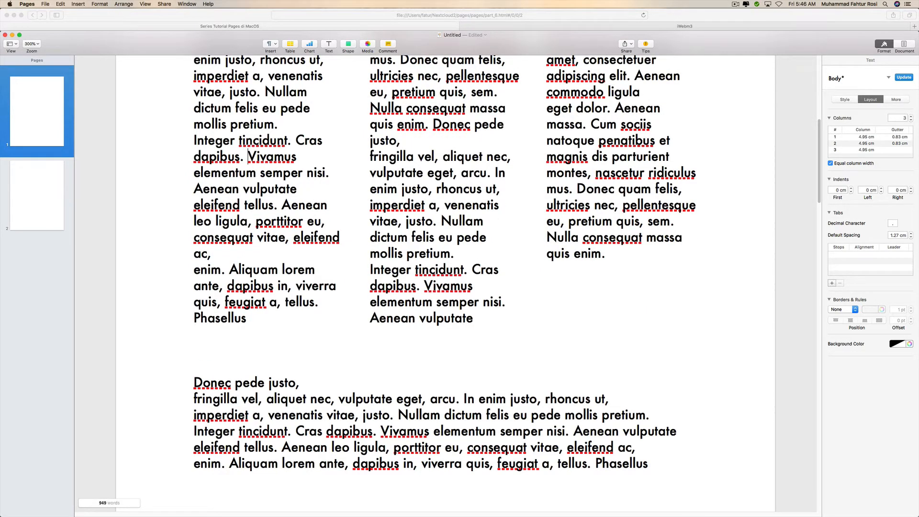
# - Insert a column break before "Vivamus elementum" in the first column, and check the text flow across the three columns
pyautogui.scroll(1, 353, 196)
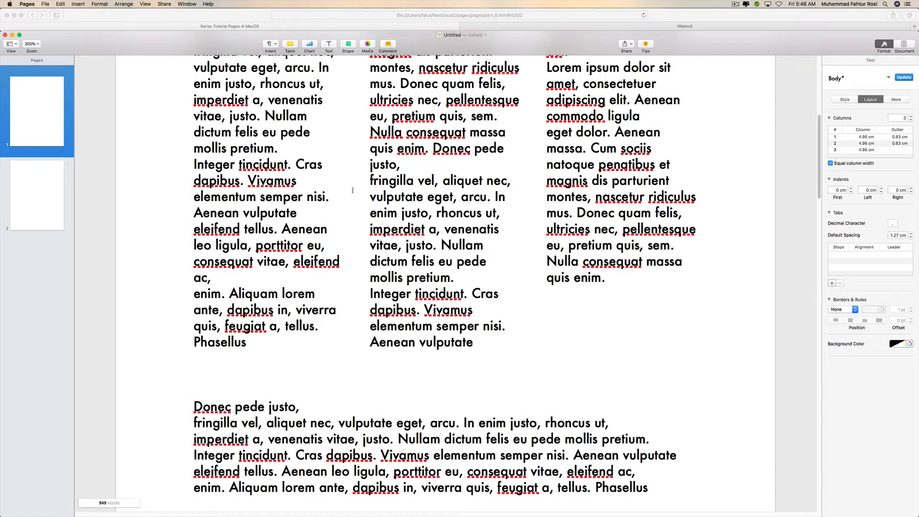
pyautogui.scroll(1, 352, 189)
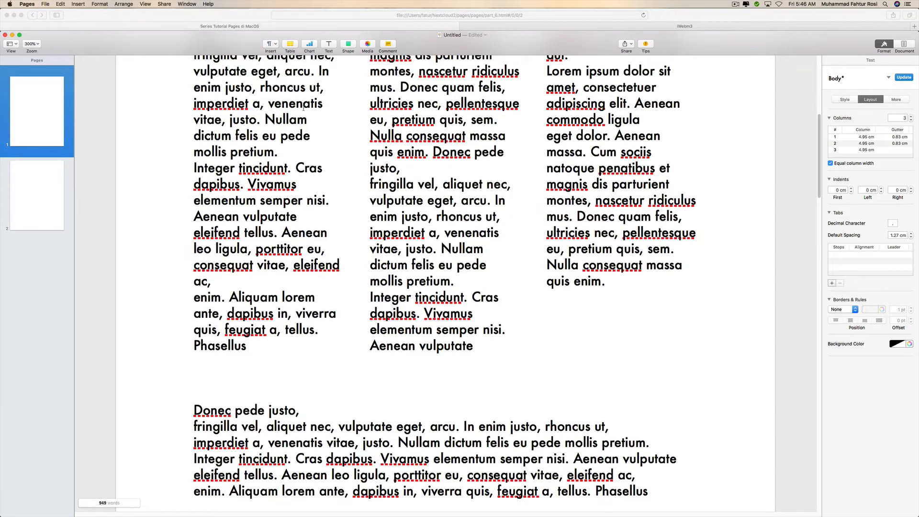
pyautogui.click(270, 44)
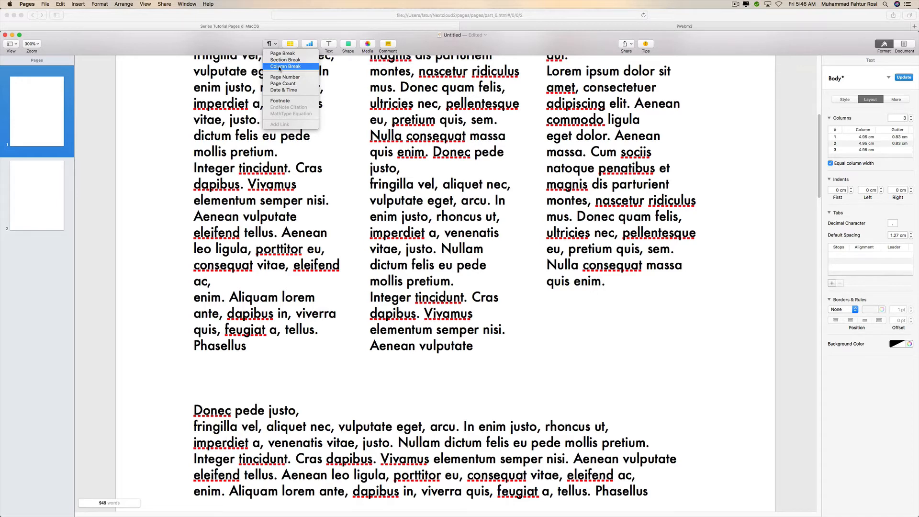
pyautogui.click(280, 67)
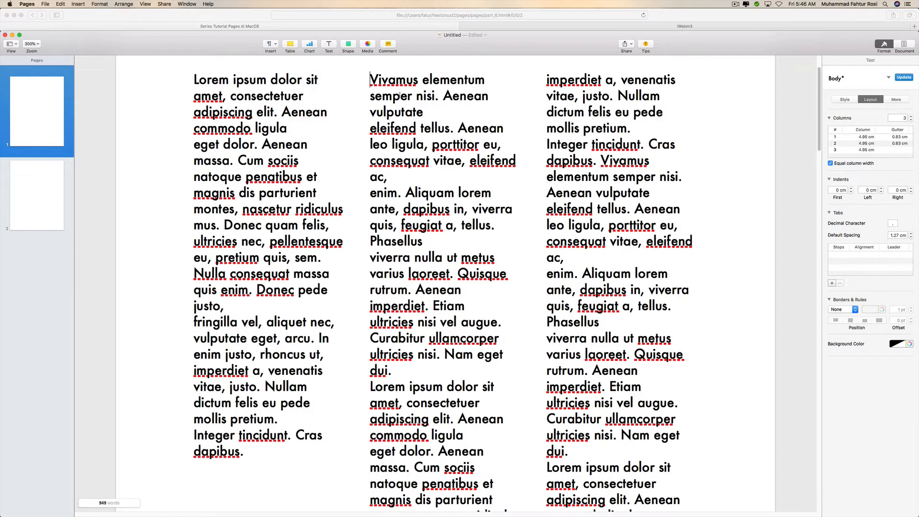
pyautogui.scroll(-5, 399, 94)
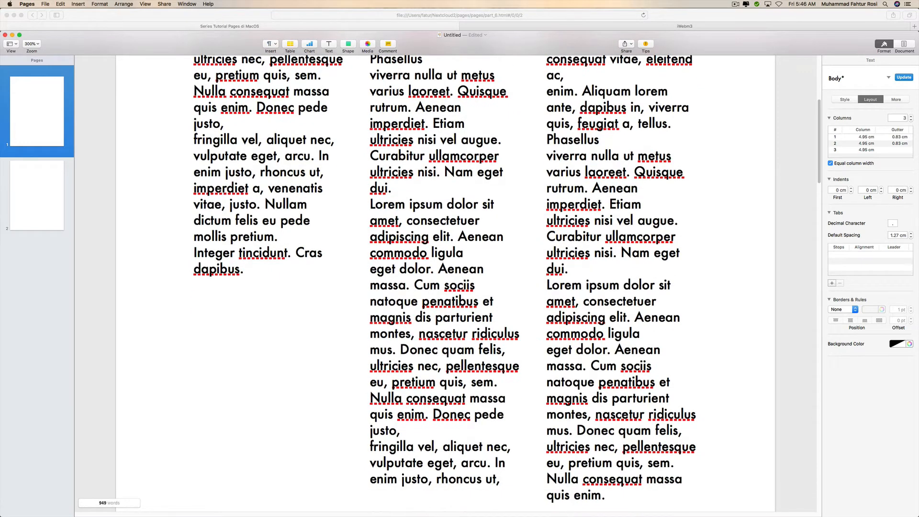
pyautogui.scroll(-3, 261, 289)
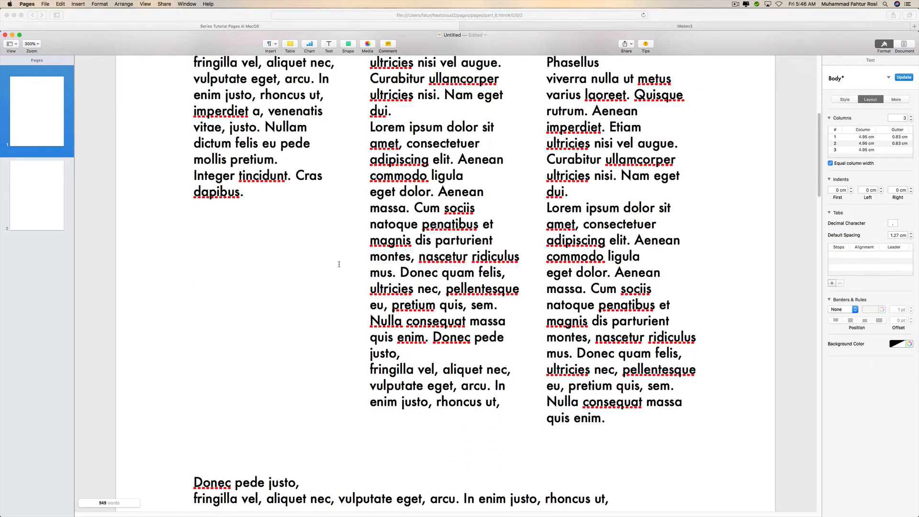
pyautogui.scroll(7, 339, 264)
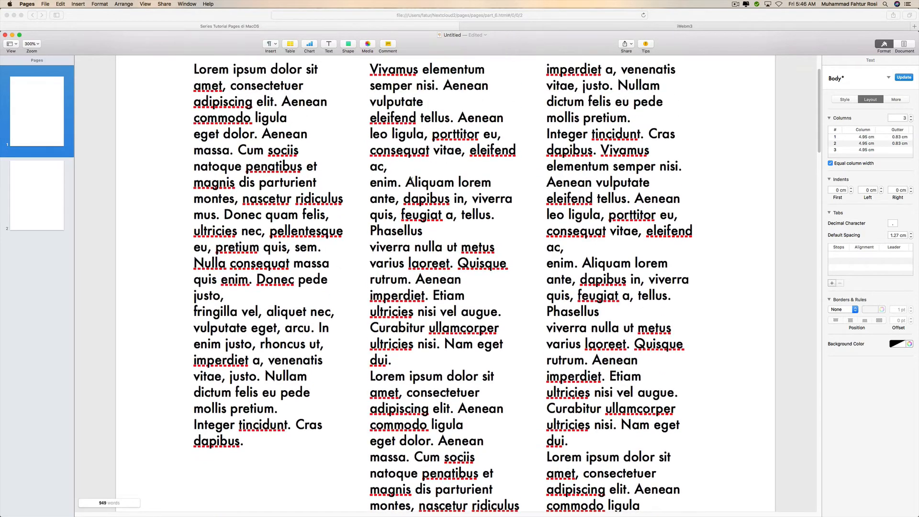
# - Check the text flow below the three columns, and undo the column break before "Vivamus elementum" in the first column
pyautogui.scroll(-10, 410, 180)
pyautogui.scroll(3, 408, 200)
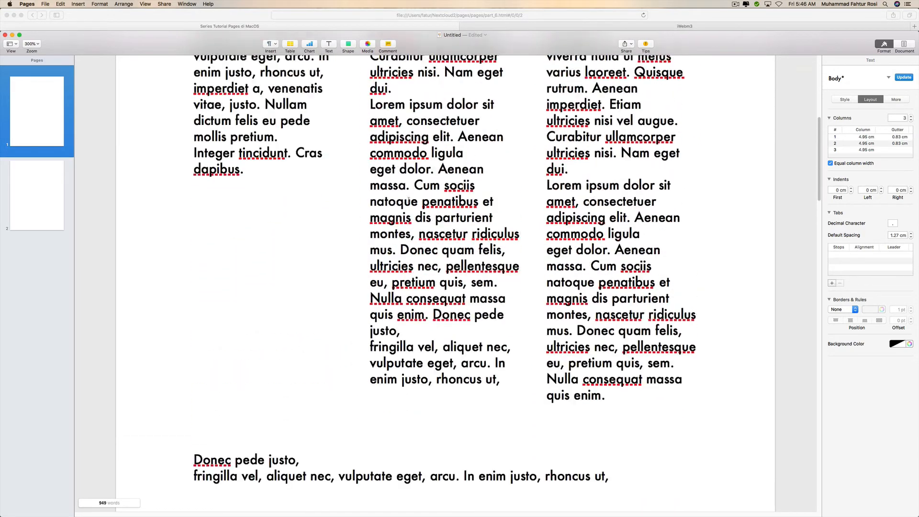
pyautogui.scroll(8, 408, 200)
pyautogui.press('super+z')
# - Remove the line break before "enim." near the end of the first column so it joins the line "ac,"
pyautogui.scroll(-9, 406, 202)
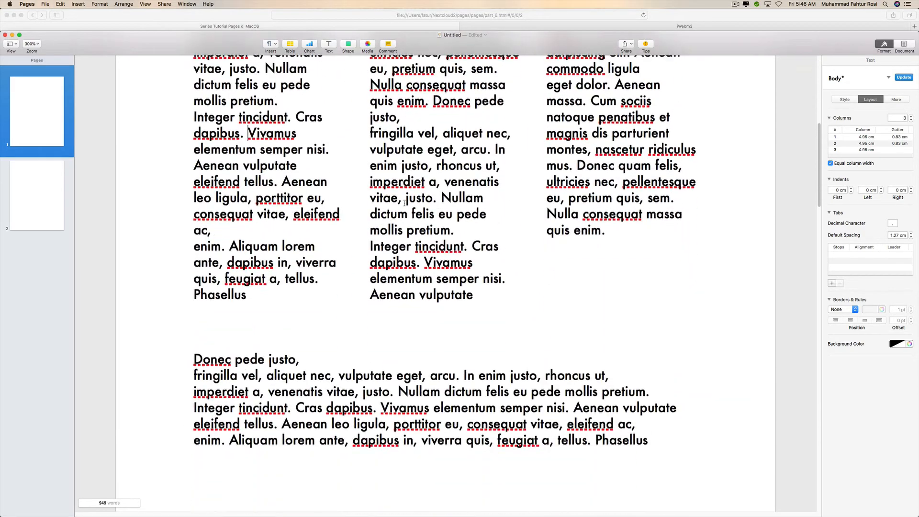
pyautogui.click(230, 245)
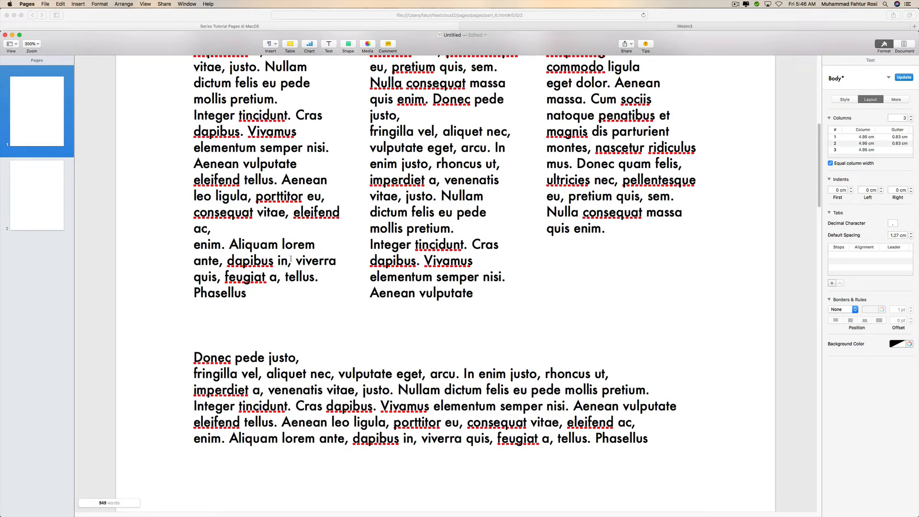
pyautogui.click(194, 246)
pyautogui.press('BackSpace')
# - Insert a column break before "Aliquam lorem" in the first column, and check how the three columns end
pyautogui.click(249, 230)
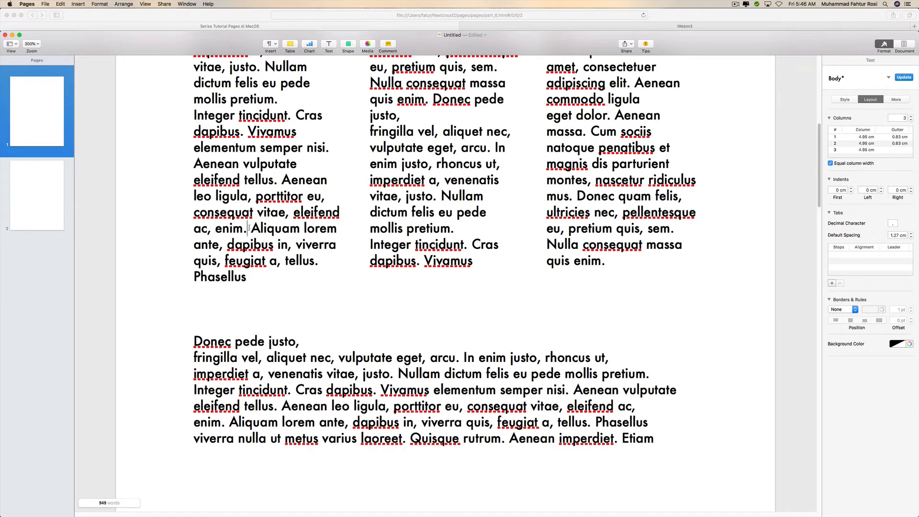
pyautogui.click(252, 232)
pyautogui.click(276, 44)
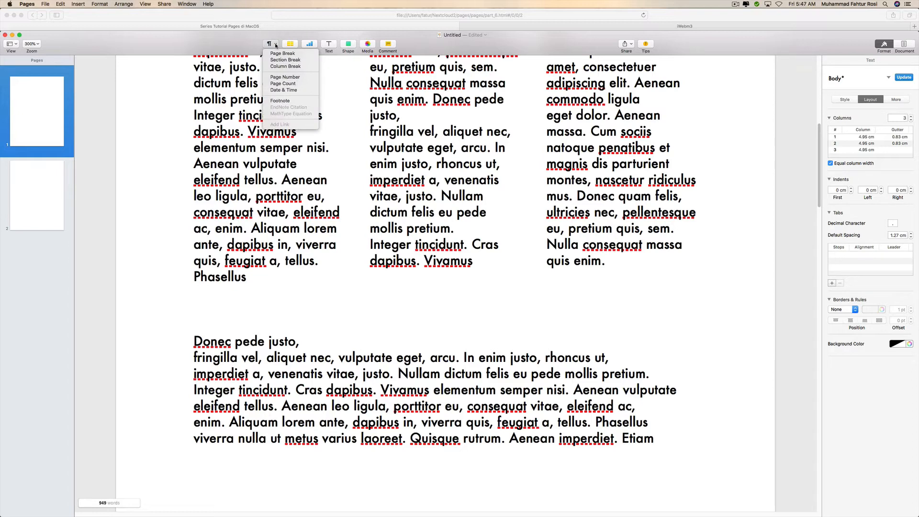
pyautogui.click(285, 66)
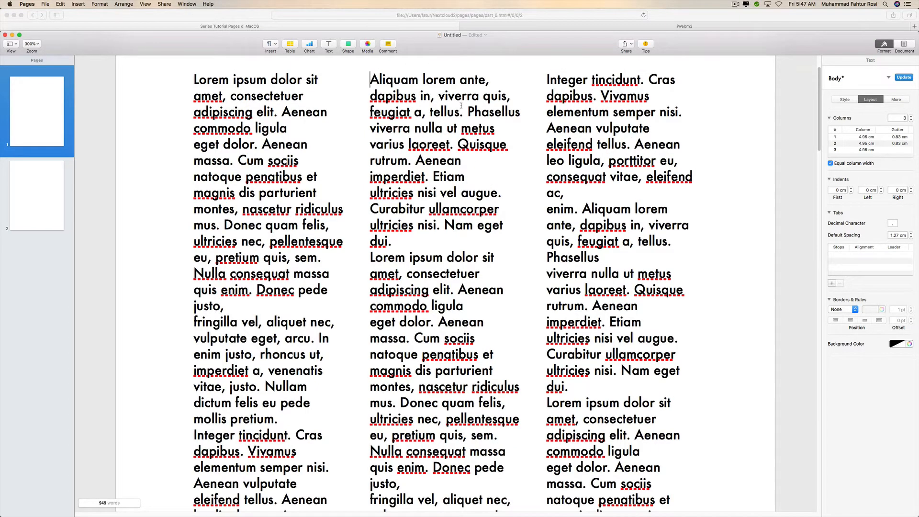
pyautogui.scroll(-10, 461, 105)
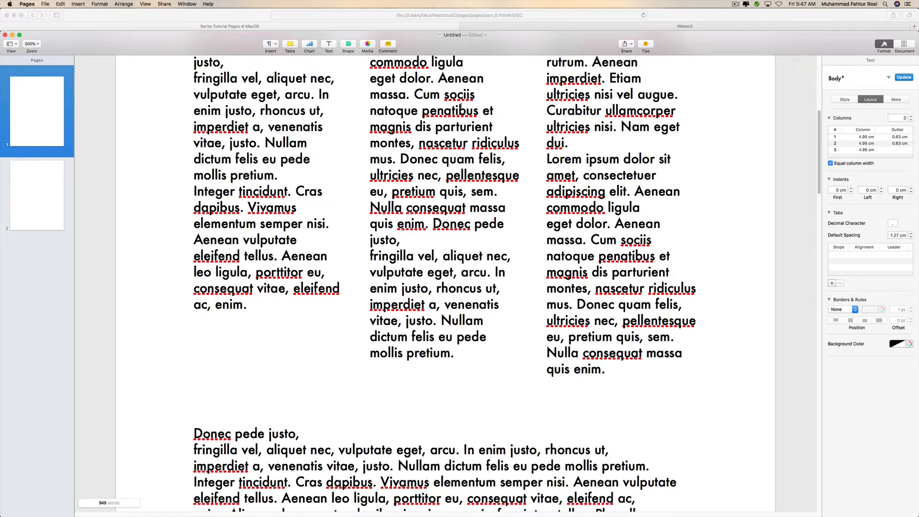
pyautogui.click(276, 44)
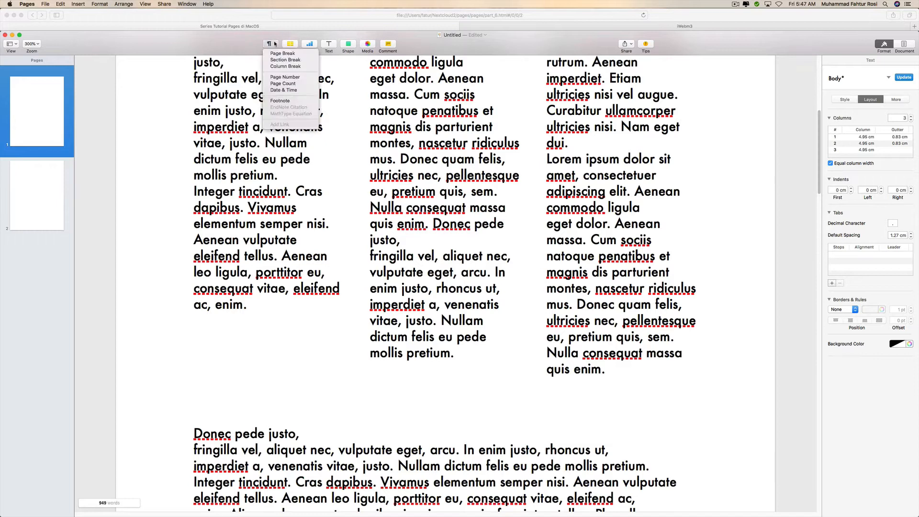
pyautogui.click(555, 174)
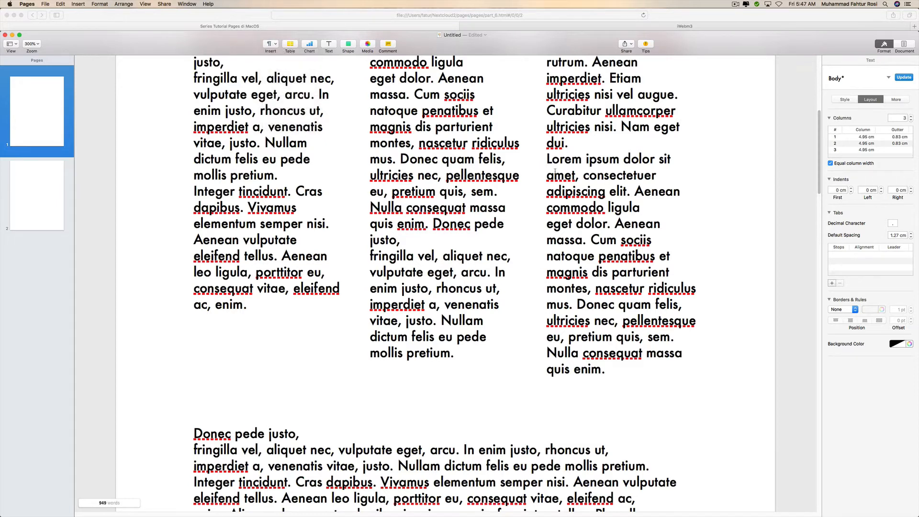
pyautogui.scroll(-6, 554, 173)
pyautogui.scroll(8, 555, 171)
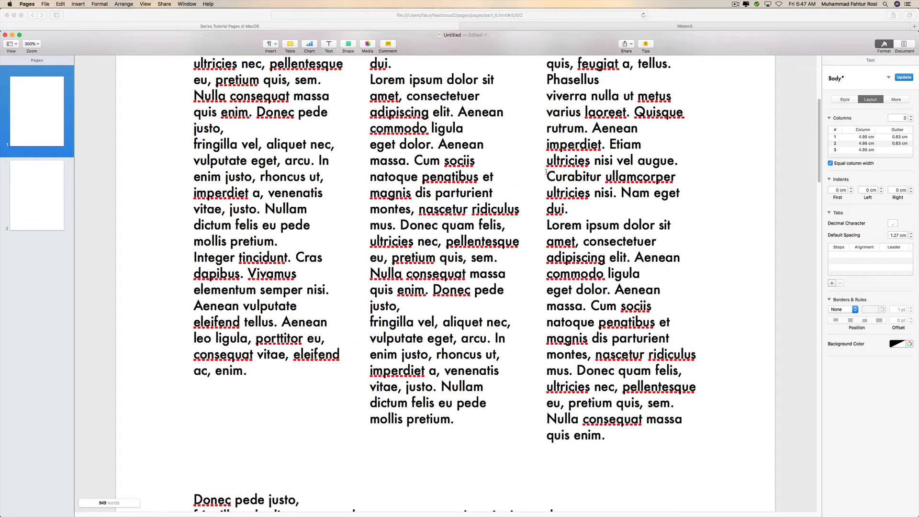
# - Switch to Safari, advance the presentation by one slide, and return to Pages
pyautogui.press('super+Tab')
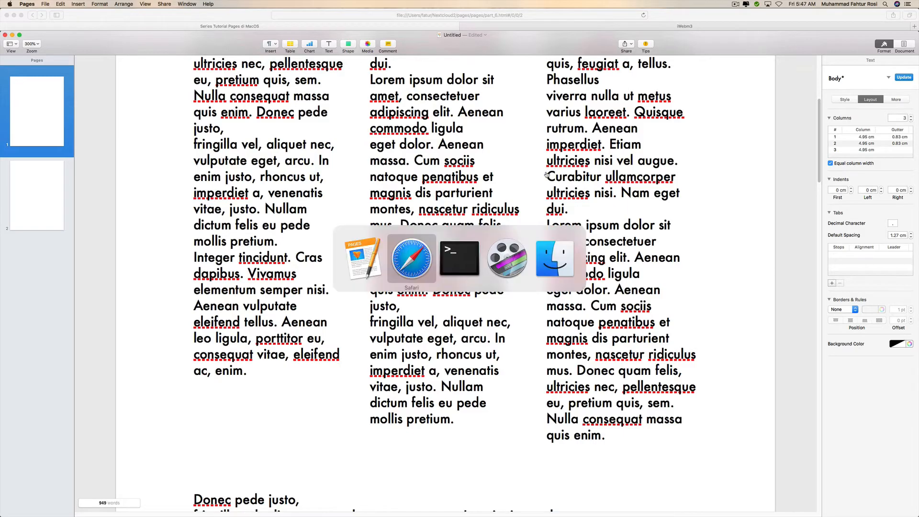
pyautogui.press('Right')
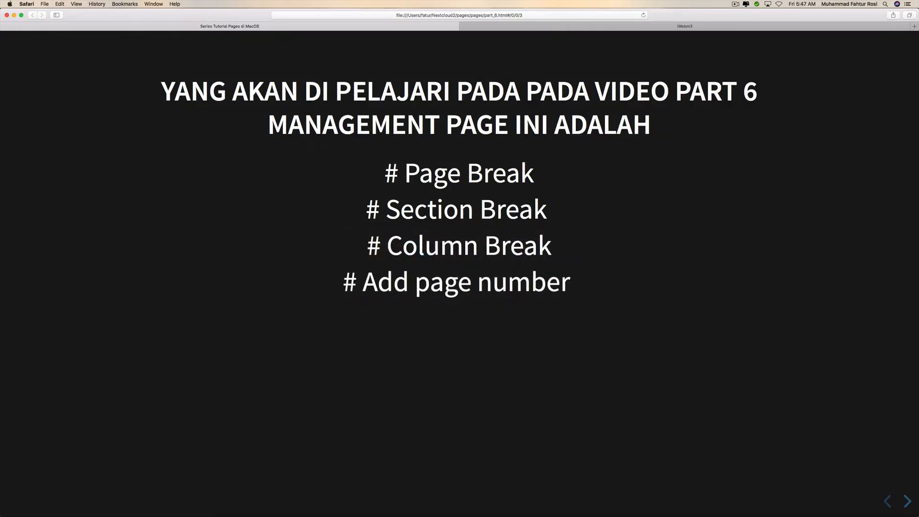
pyautogui.press('super+Tab')
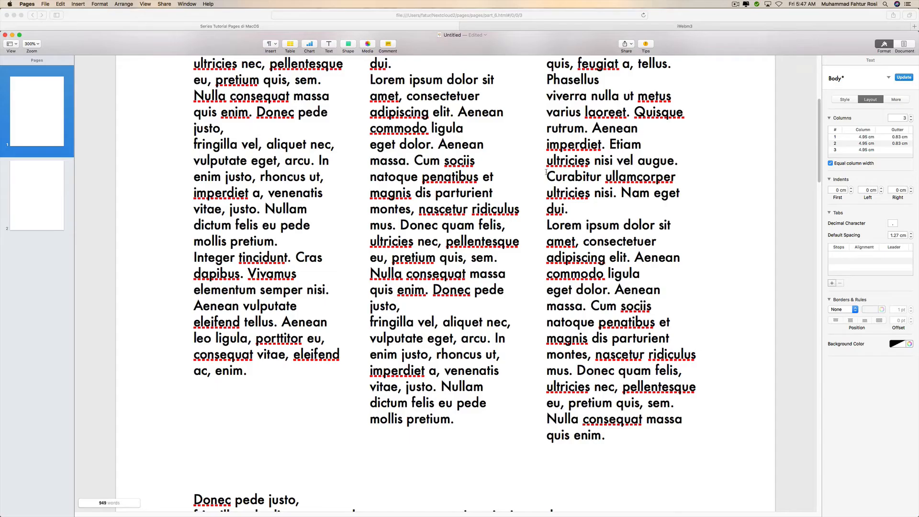
# - Insert a page number in the plain "1" format in page 1's right footer field, and undo it
pyautogui.scroll(-8, 545, 171)
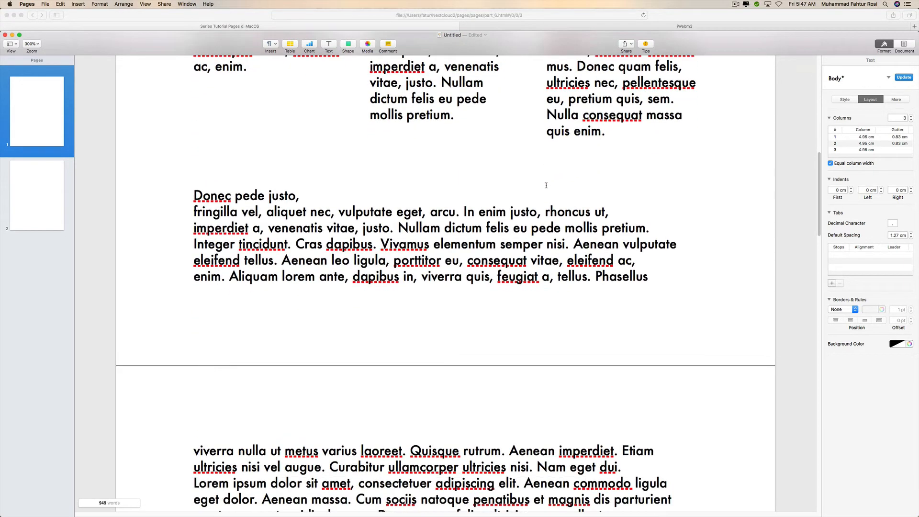
pyautogui.click(461, 296)
pyautogui.click(596, 311)
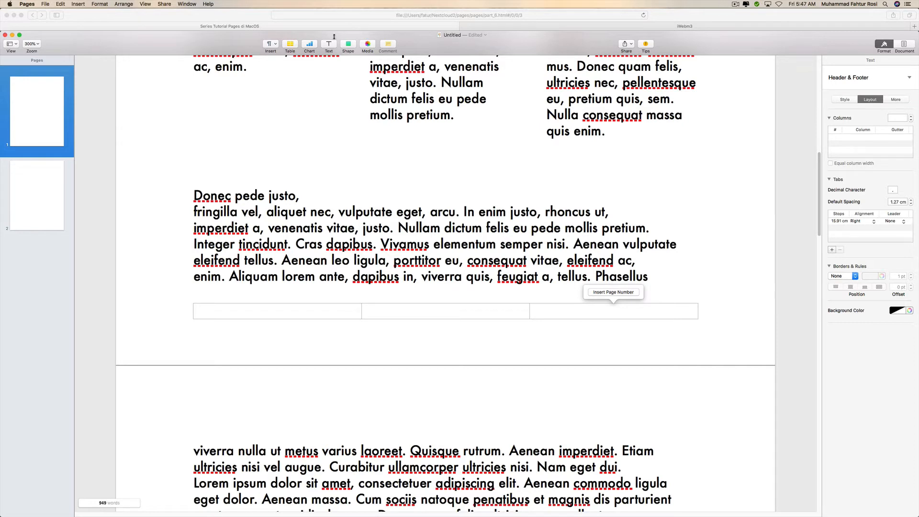
pyautogui.click(621, 295)
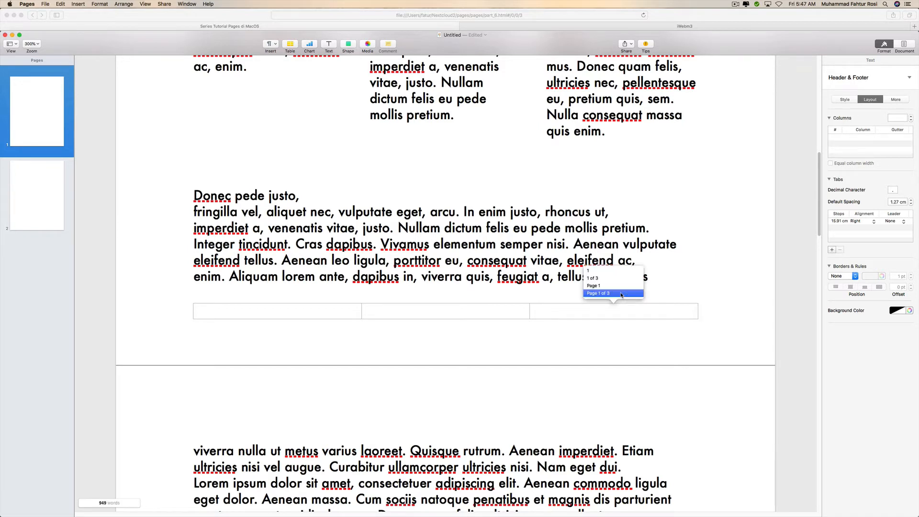
pyautogui.click(610, 270)
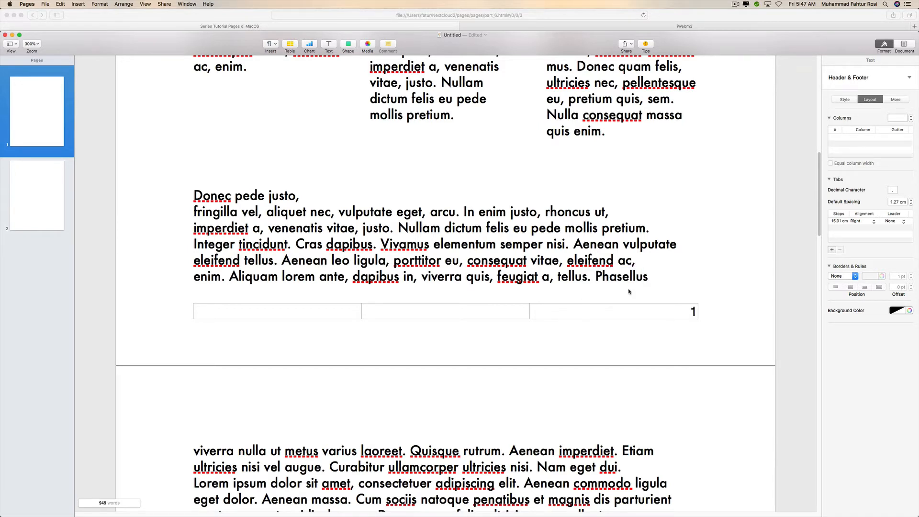
pyautogui.press('super+z')
# - Insert a page number in the right footer field with the general Insert command, check it on the other pages, and delete it
pyautogui.click(269, 45)
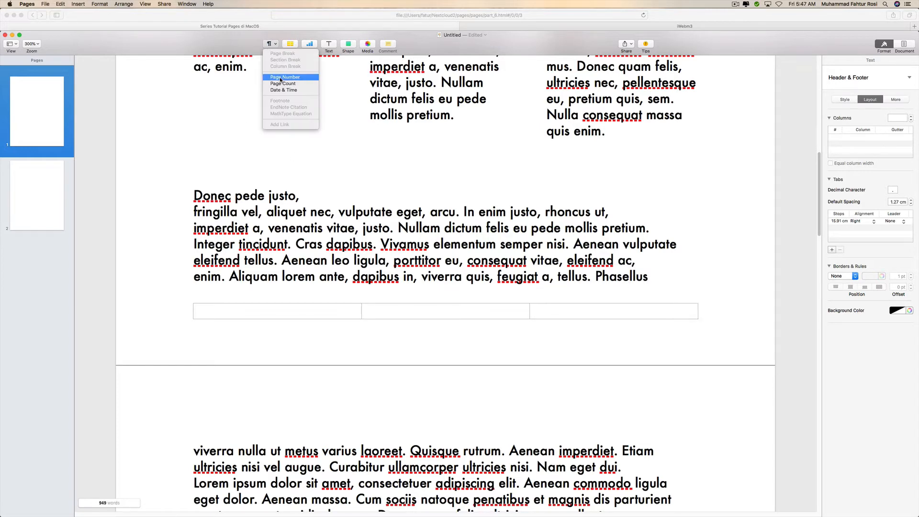
pyautogui.click(287, 77)
pyautogui.scroll(-15, 570, 282)
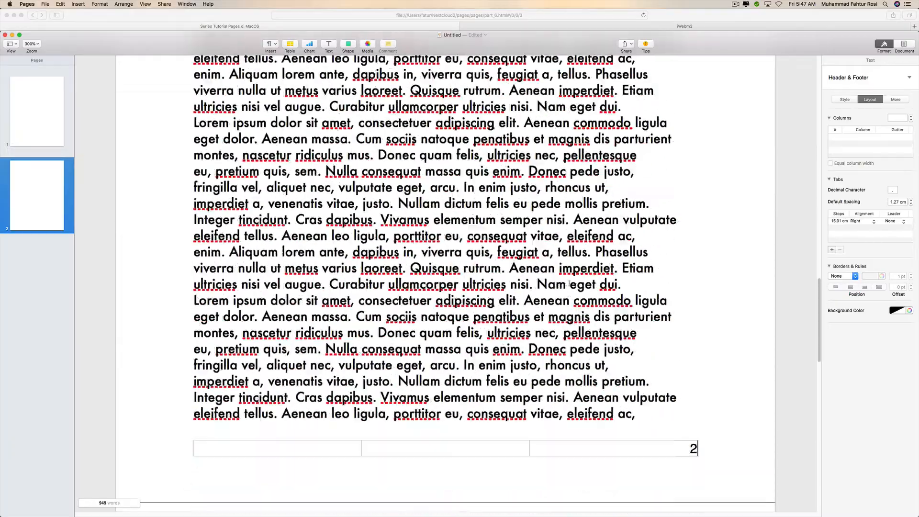
pyautogui.scroll(-15, 569, 283)
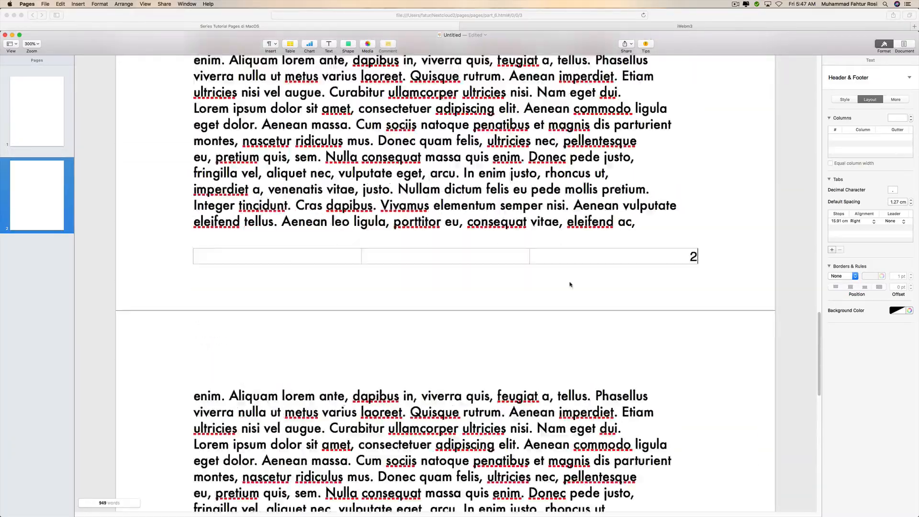
pyautogui.scroll(10, 571, 284)
pyautogui.scroll(-15, 571, 283)
pyautogui.scroll(11, 638, 284)
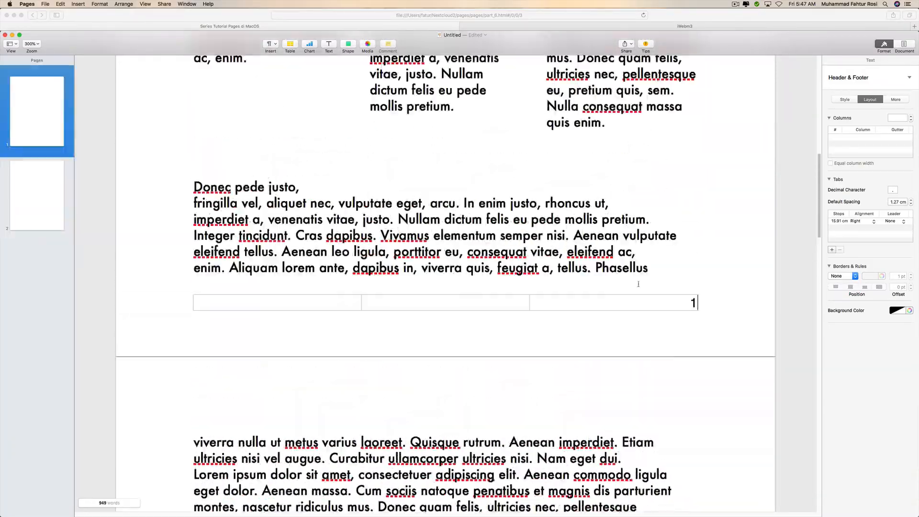
pyautogui.press('BackSpace')
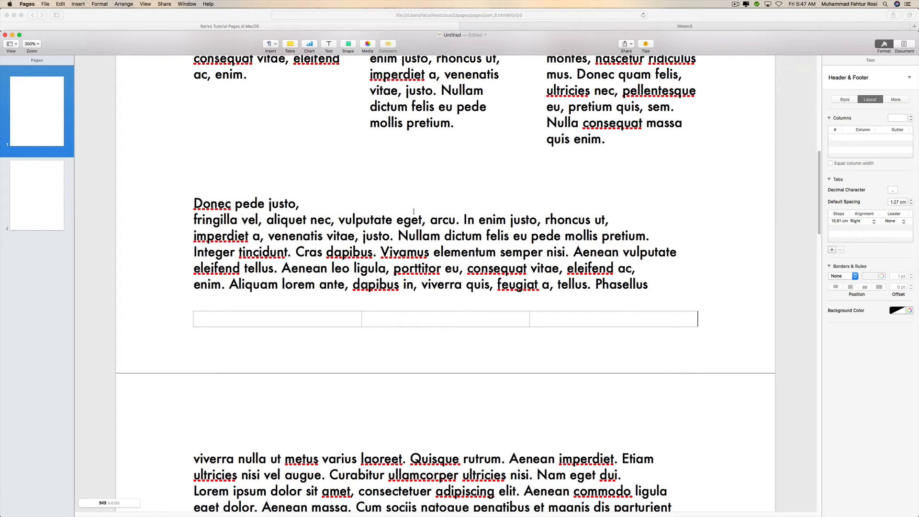
pyautogui.click(289, 79)
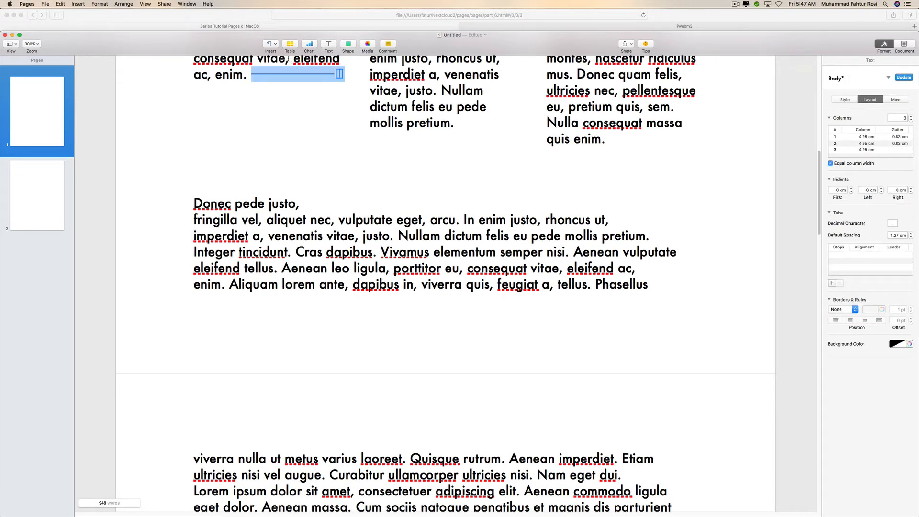
pyautogui.click(276, 45)
pyautogui.click(334, 143)
# - Insert the plain "1" page number format in the right footer field of page 1 again, and delete it
pyautogui.click(631, 317)
pyautogui.click(615, 302)
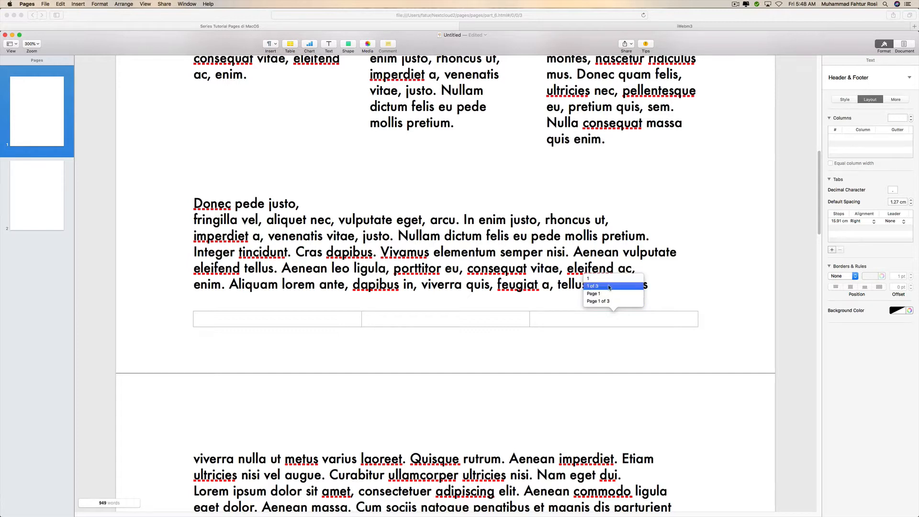
pyautogui.click(609, 278)
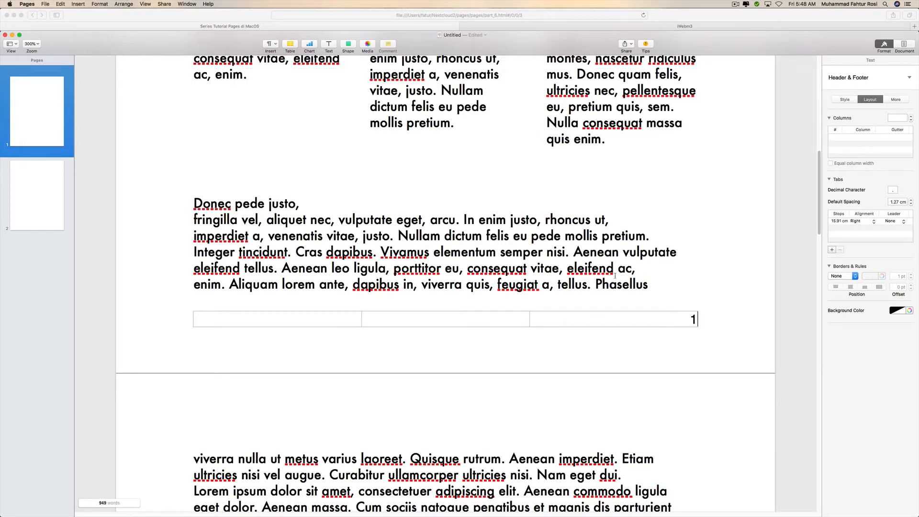
pyautogui.press('BackSpace')
# - Insert the "1 of 3" page number format in the right footer field of page 1, and undo it
pyautogui.moveTo(640, 316)
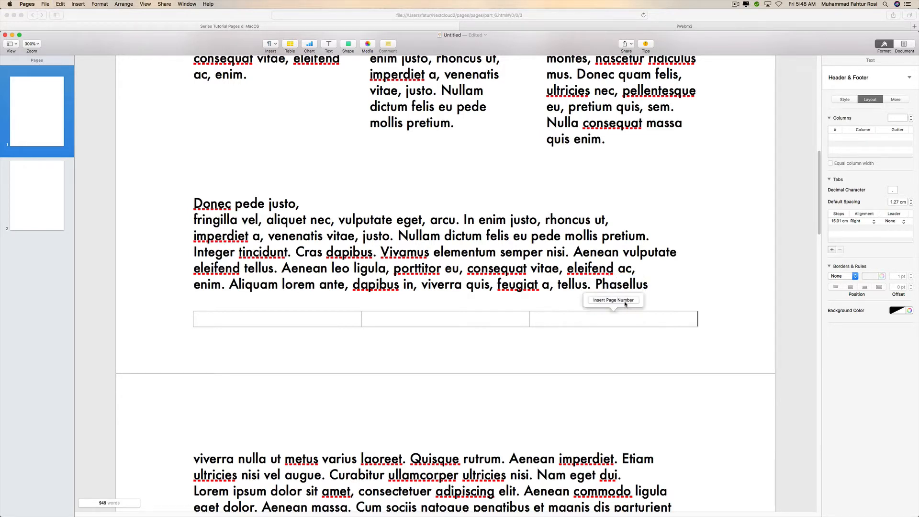
pyautogui.click(625, 300)
pyautogui.click(607, 290)
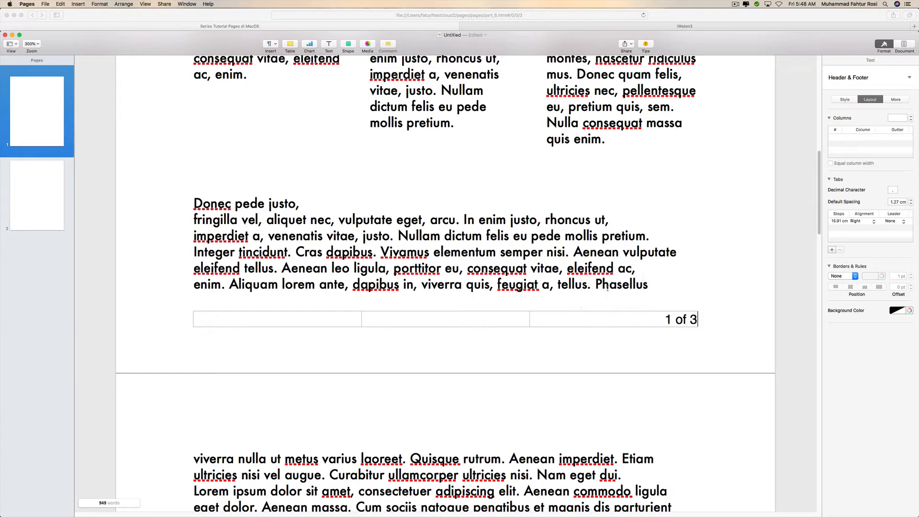
pyautogui.hotkey('ctrl', 'z')
# - Insert the "Page 1" page number format in the right footer field of page 1, and undo it
pyautogui.moveTo(657, 320)
pyautogui.click(631, 303)
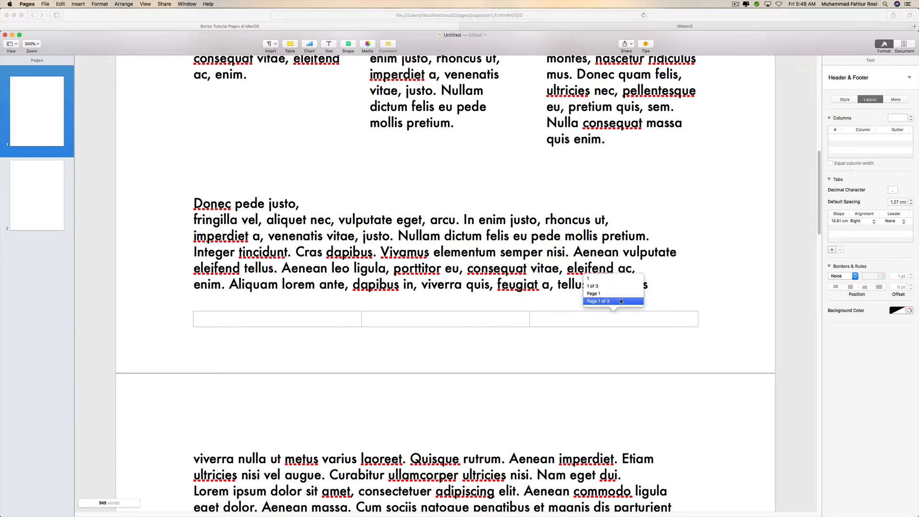
pyautogui.click(614, 298)
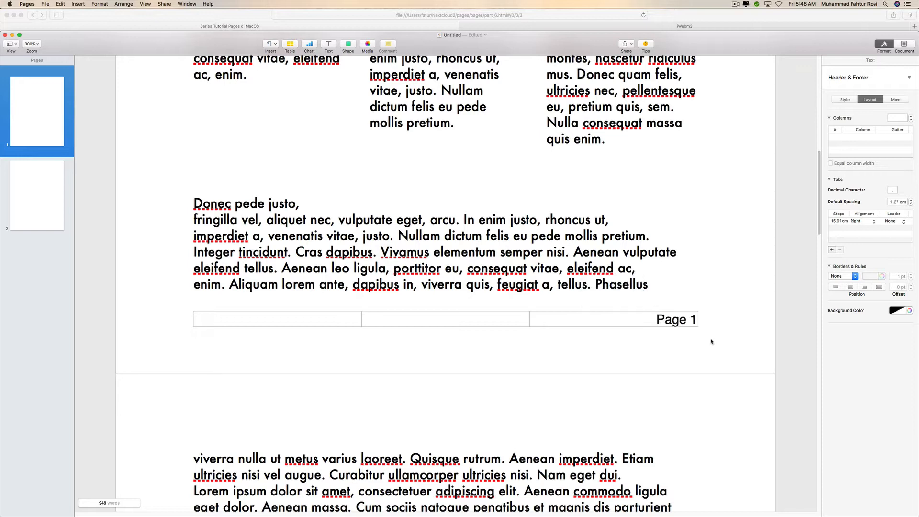
pyautogui.hotkey('ctrl', 'z')
# - Insert the "Page 1 of 3" page number format in page 1's right footer field, and check the numbering on the following pages
pyautogui.moveTo(680, 316)
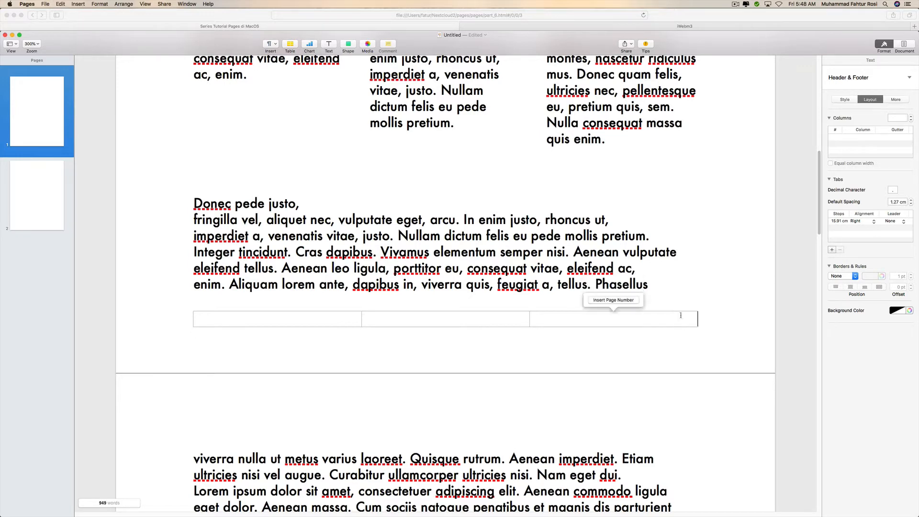
pyautogui.click(633, 301)
pyautogui.click(629, 303)
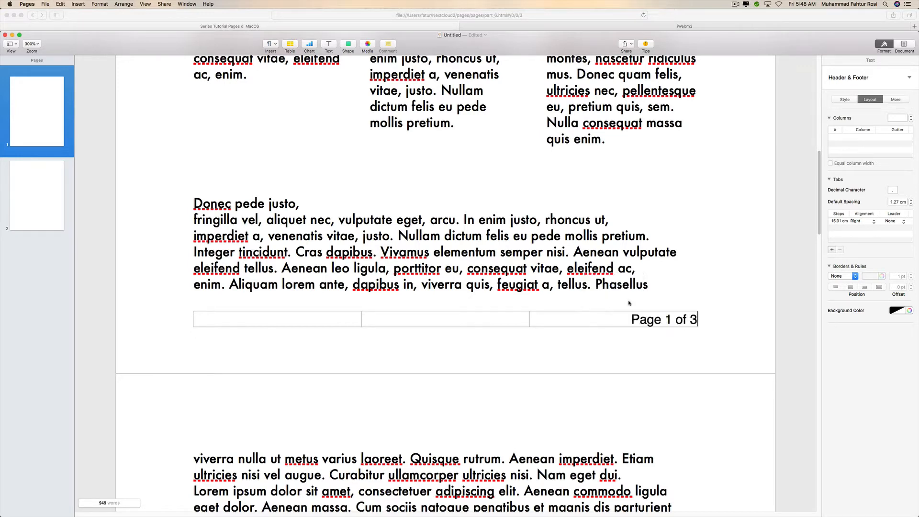
pyautogui.scroll(-3, 696, 312)
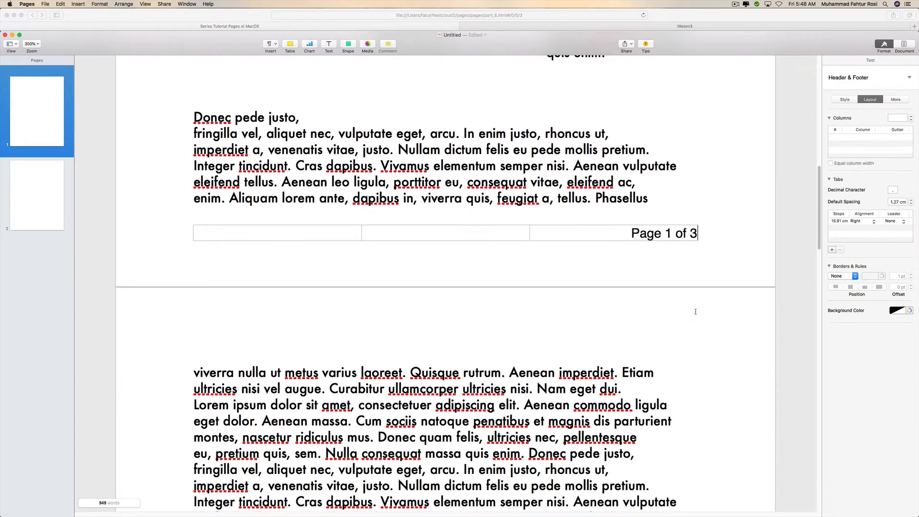
pyautogui.scroll(-1, 695, 312)
pyautogui.scroll(-20, 696, 312)
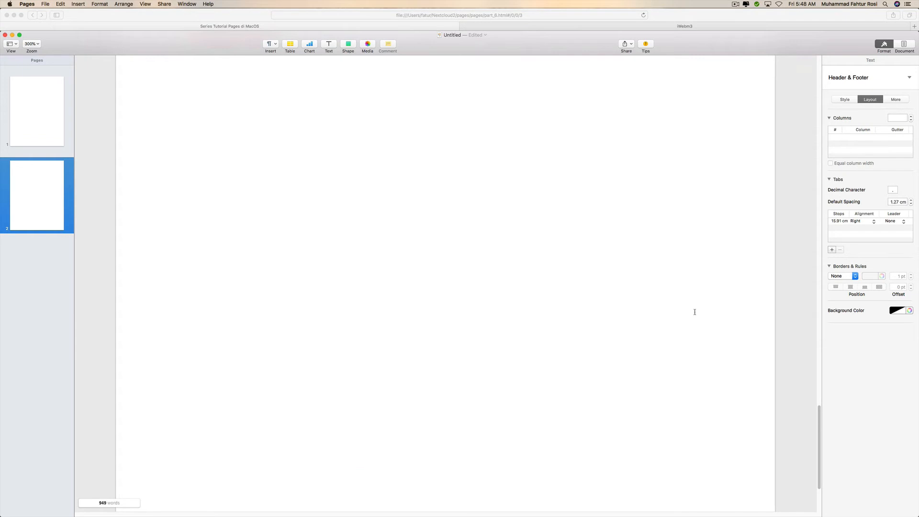
pyautogui.scroll(10, 695, 311)
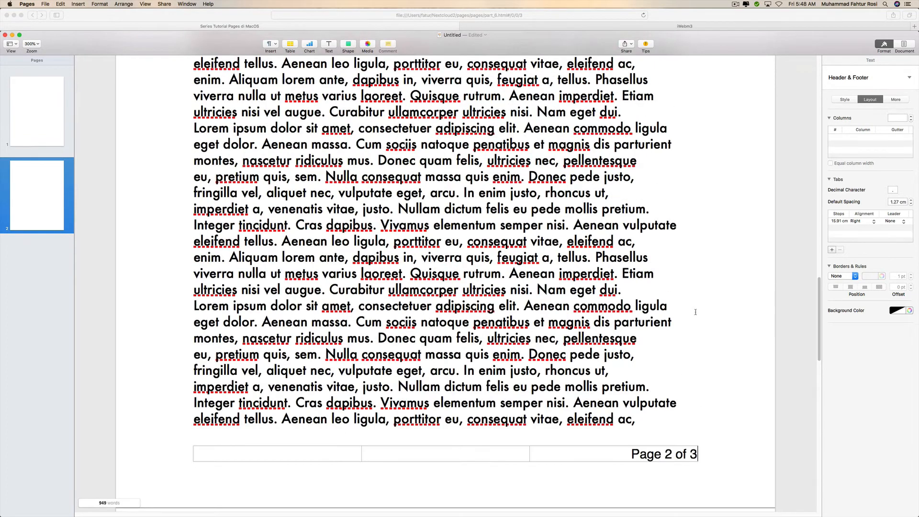
pyautogui.scroll(5, 696, 311)
pyautogui.scroll(-15, 696, 312)
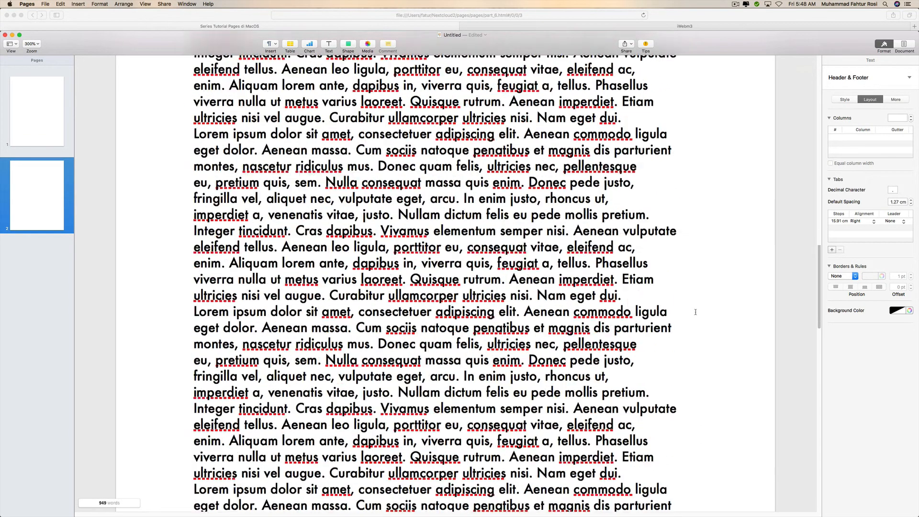
# - Check the footer numbering at the end of page 2 and on page 3
pyautogui.scroll(-15, 695, 311)
pyautogui.scroll(16, 695, 312)
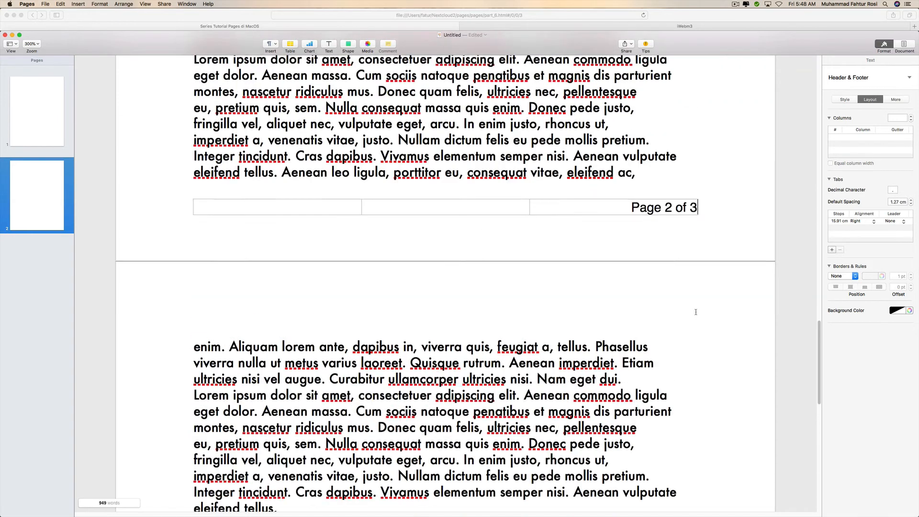
pyautogui.scroll(-3, 695, 312)
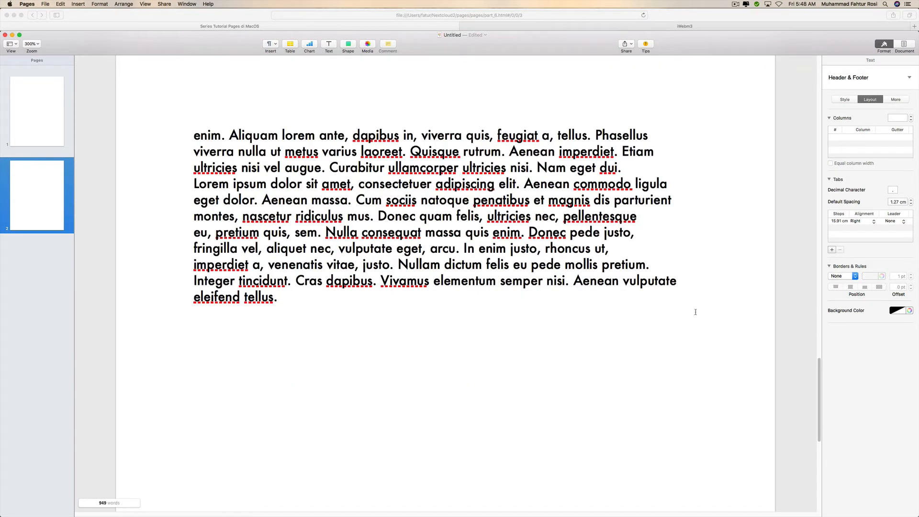
pyautogui.scroll(-6, 696, 312)
# - Switch to the Safari presentation and advance it to the "# Add Page Count" topic
pyautogui.press('super+Tab')
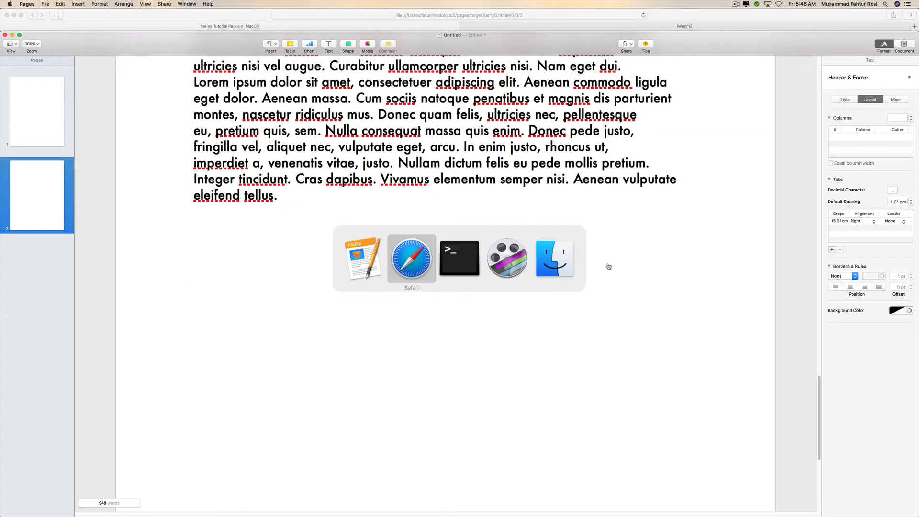
pyautogui.press('super+Tab')
pyautogui.press('super+Tab')
pyautogui.press('super+Tab')
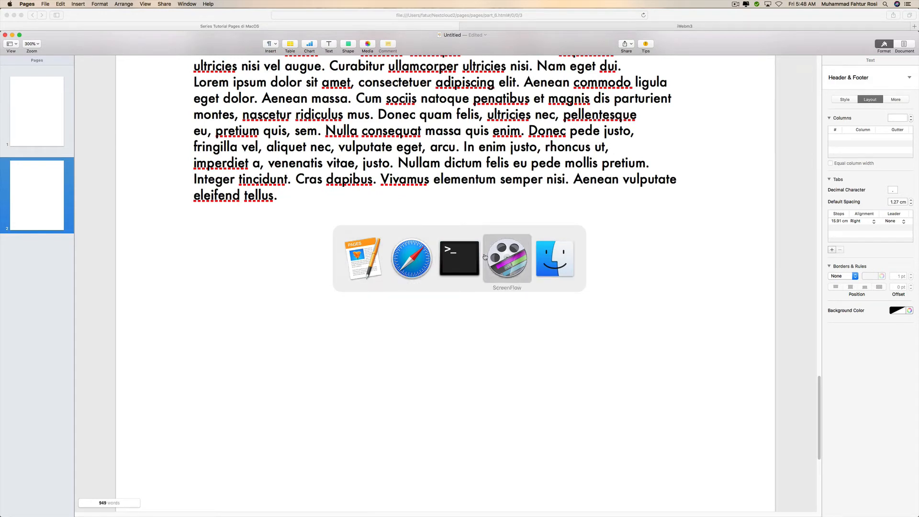
pyautogui.press('super+shift+Tab')
pyautogui.press('super+shift+Tab')
pyautogui.press('super+shift+Tab')
pyautogui.click(460, 259)
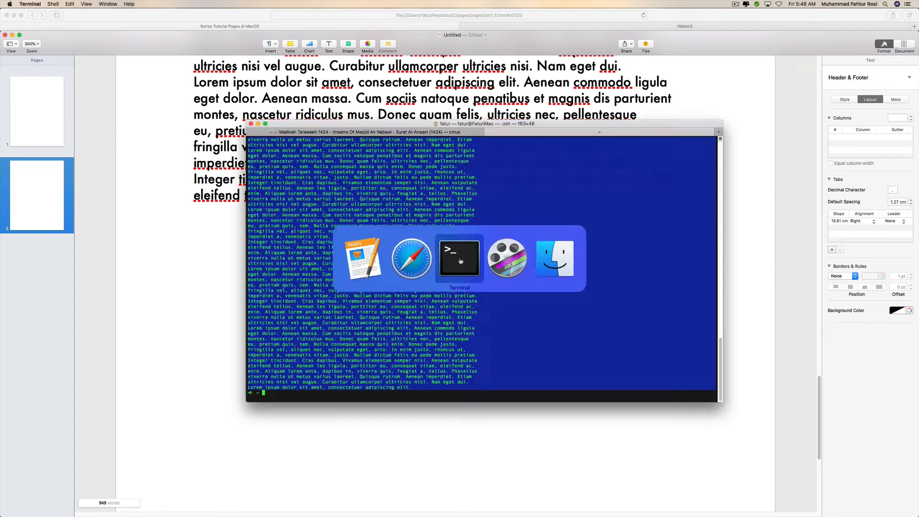
pyautogui.press('super+Tab')
pyautogui.click(458, 258)
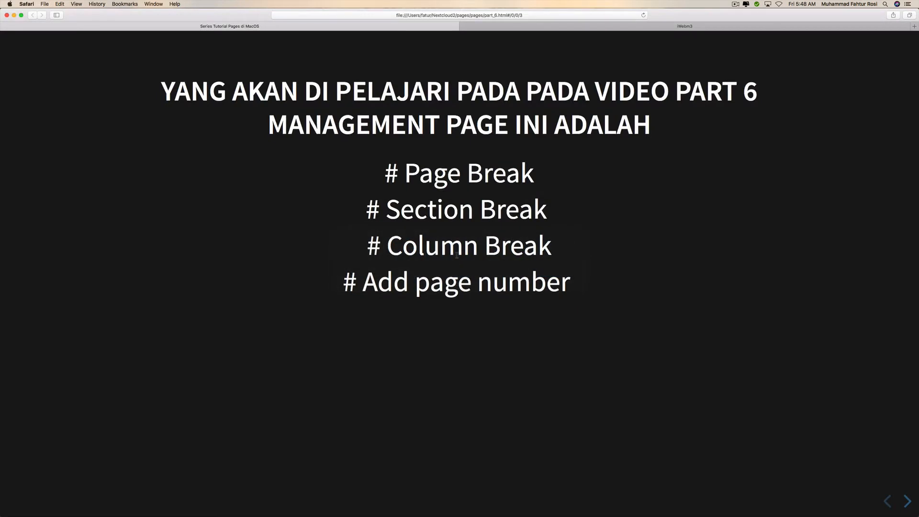
pyautogui.press('Right')
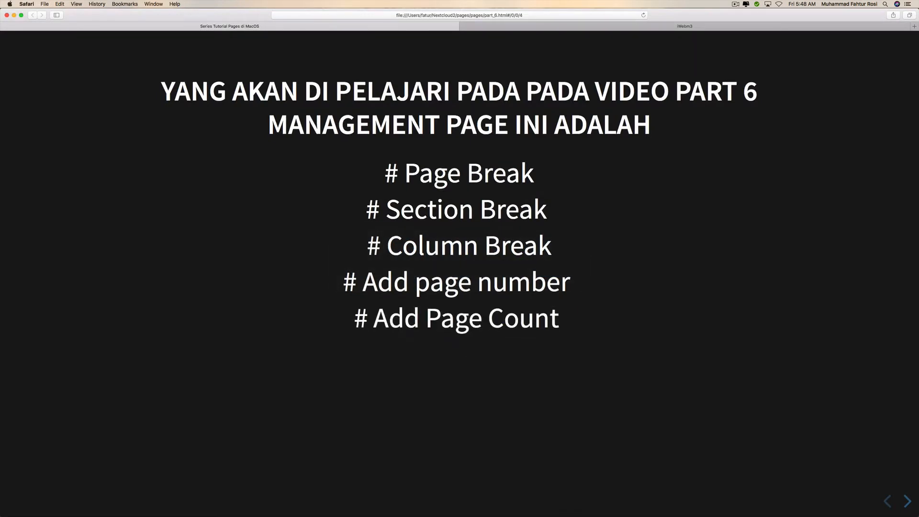
# - Switch back to Pages and undo the "Page 1 of 3" page number in the right footer field
pyautogui.press('super+Tab')
pyautogui.press('super+Tab')
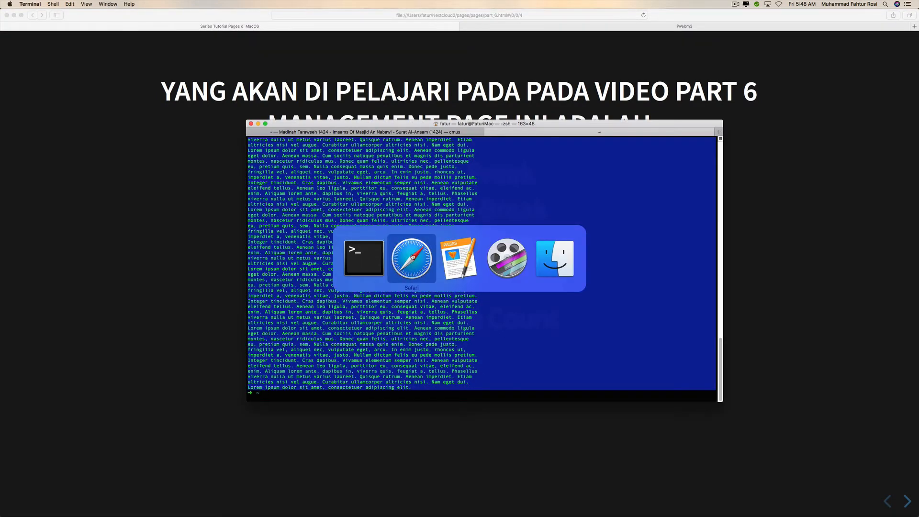
pyautogui.click(458, 258)
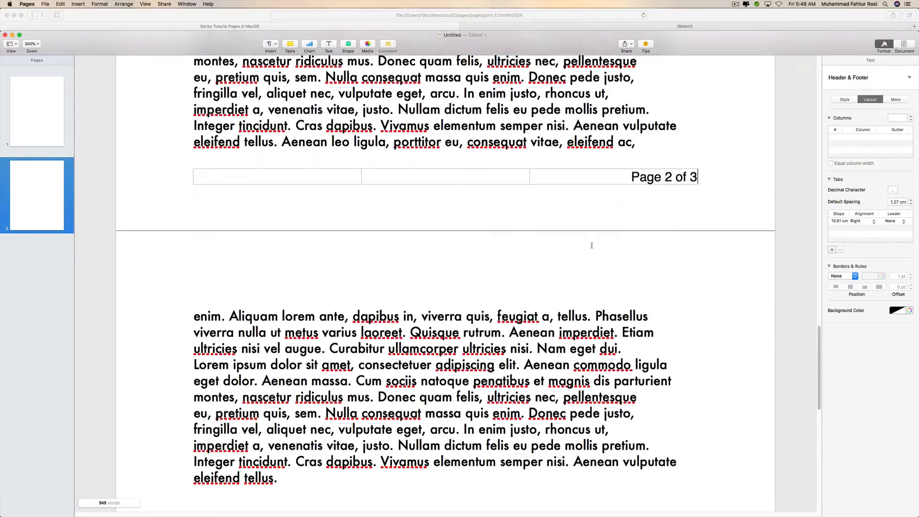
pyautogui.scroll(5, 592, 246)
pyautogui.press('super+z')
pyautogui.scroll(5, 591, 245)
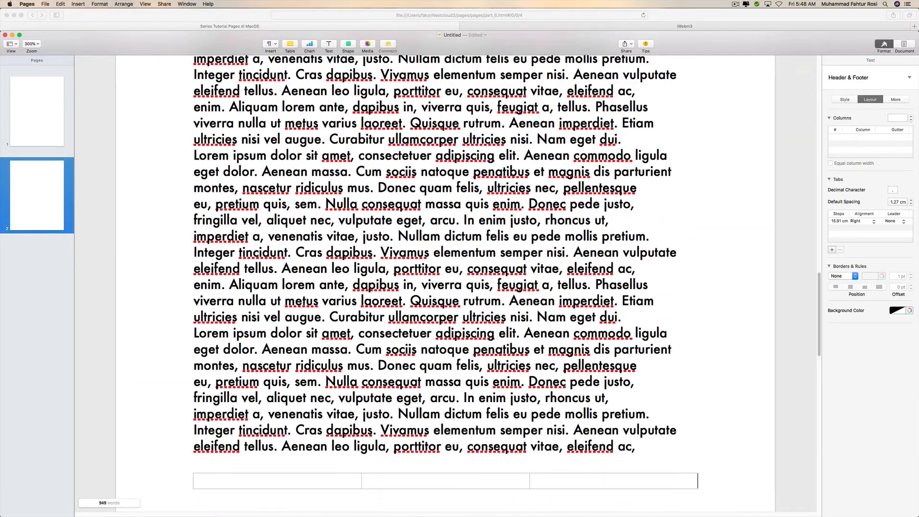
pyautogui.scroll(20, 610, 241)
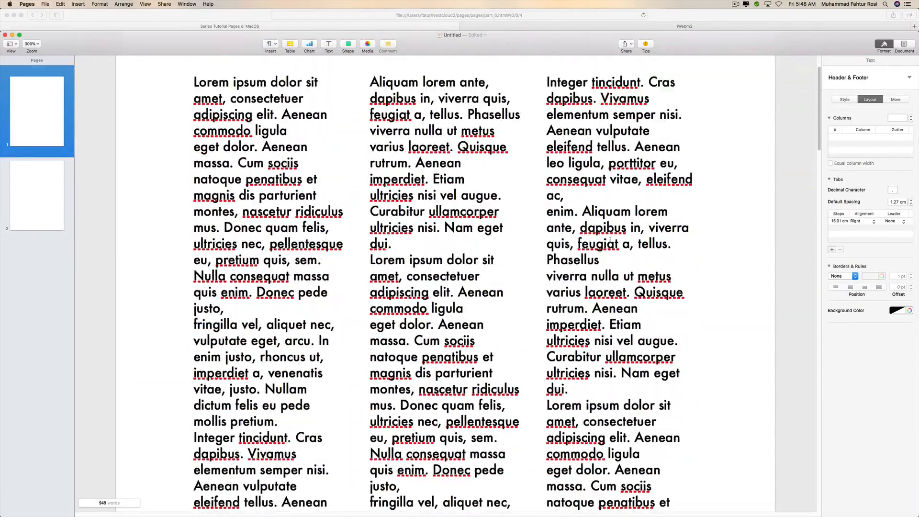
# - Fill page 1's center footer field with a page number, the word "dari" and the page count
pyautogui.scroll(-15, 610, 241)
pyautogui.scroll(3, 610, 240)
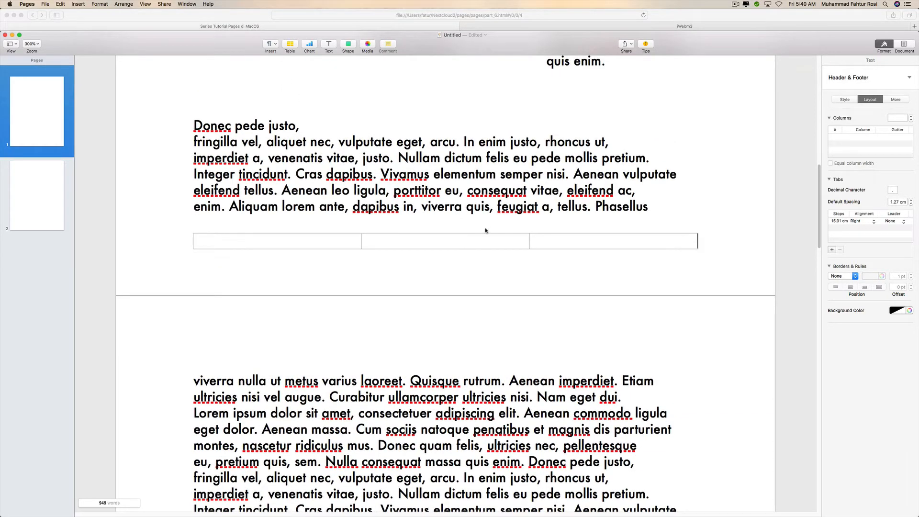
pyautogui.click(464, 246)
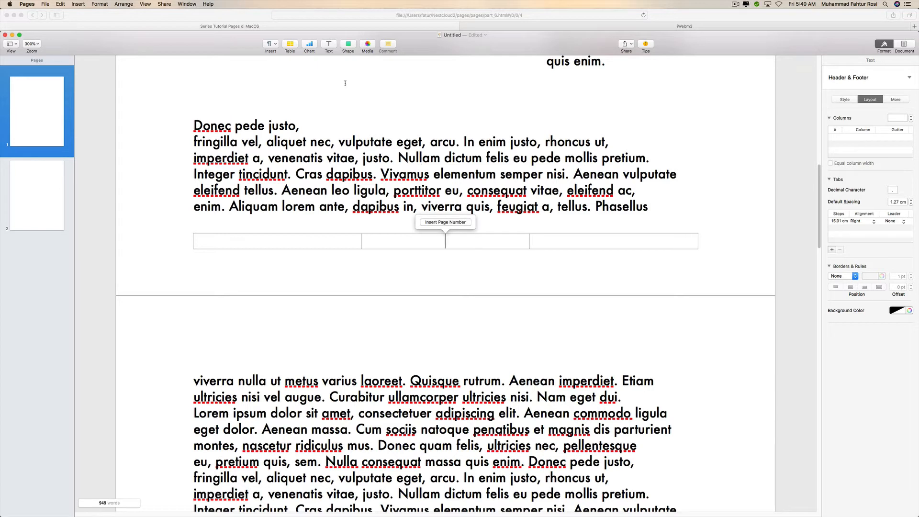
pyautogui.click(268, 44)
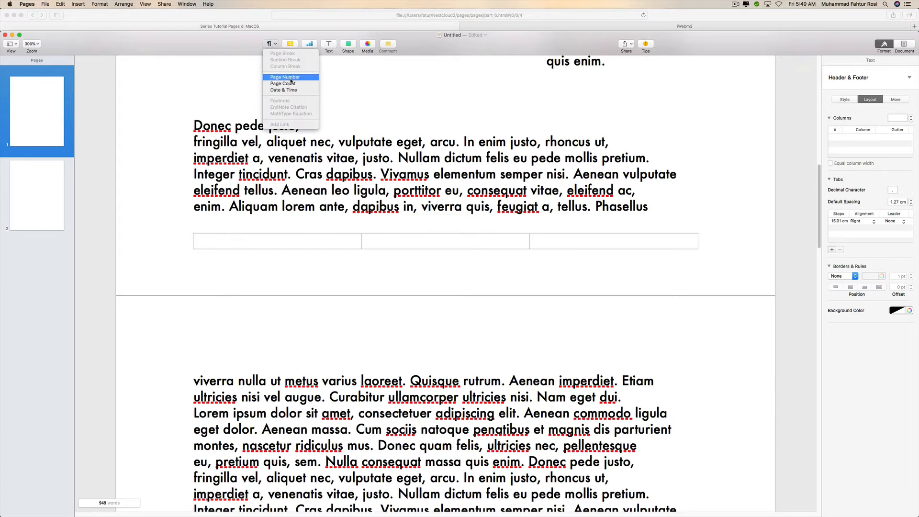
pyautogui.click(291, 77)
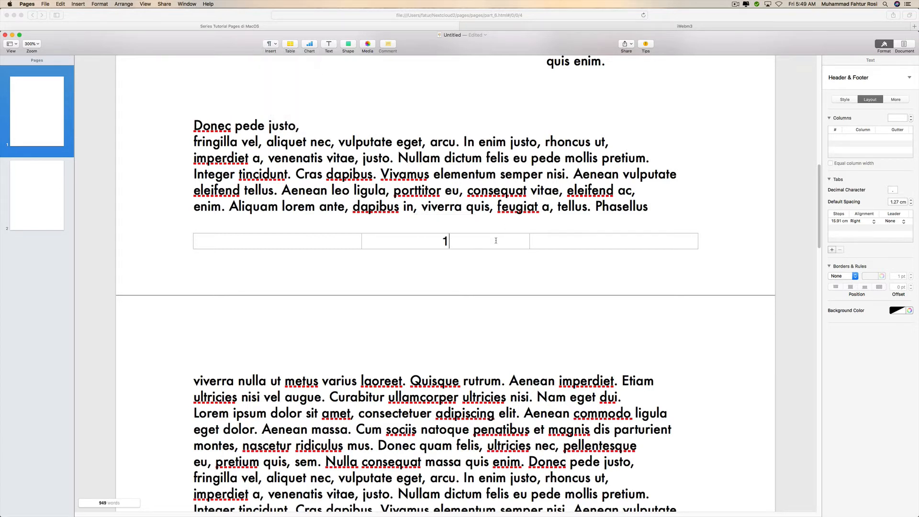
pyautogui.write('dari')
pyautogui.click(270, 44)
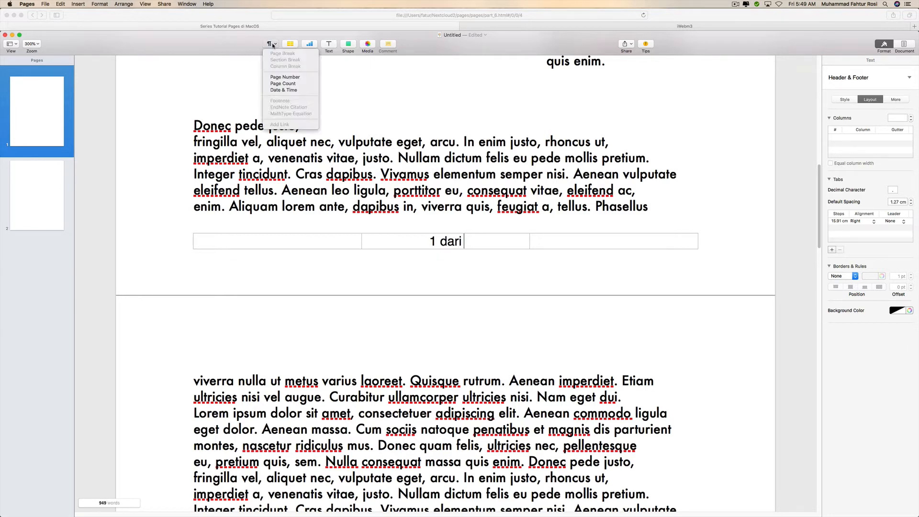
pyautogui.click(285, 84)
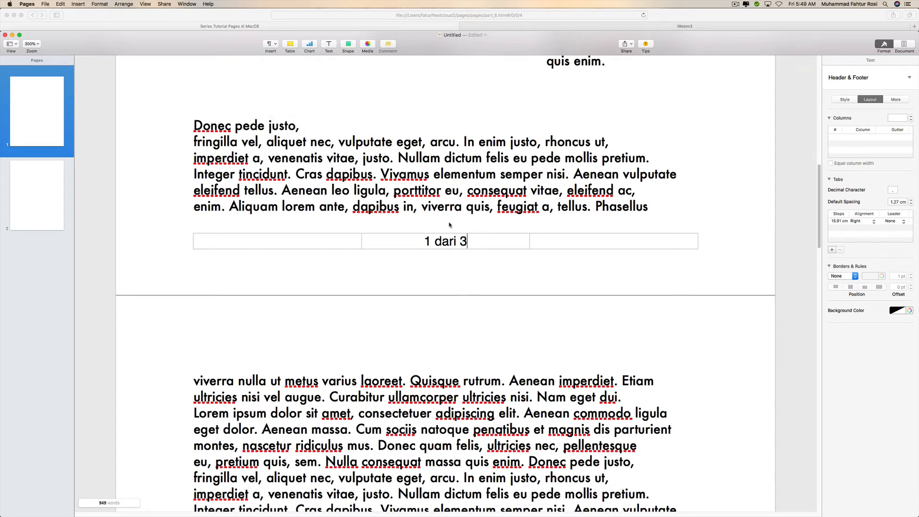
# - Add the word "Halaman" and a space before the page number in page 1's center footer field
pyautogui.click(416, 245)
pyautogui.write('ha')
pyautogui.press('BackSpace')
pyautogui.press('BackSpace')
pyautogui.write('halam')
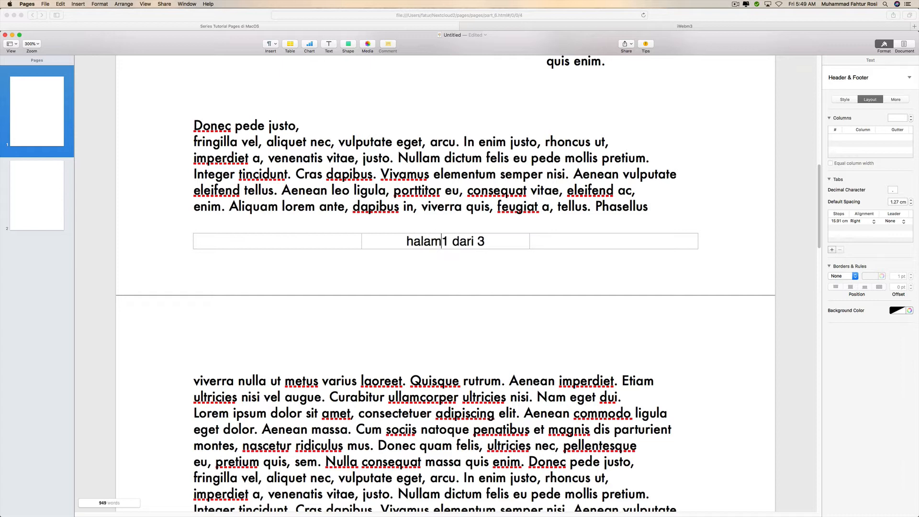
pyautogui.press('BackSpace')
pyautogui.press('BackSpace')
pyautogui.press('BackSpace')
pyautogui.press('BackSpace')
pyautogui.press('BackSpace')
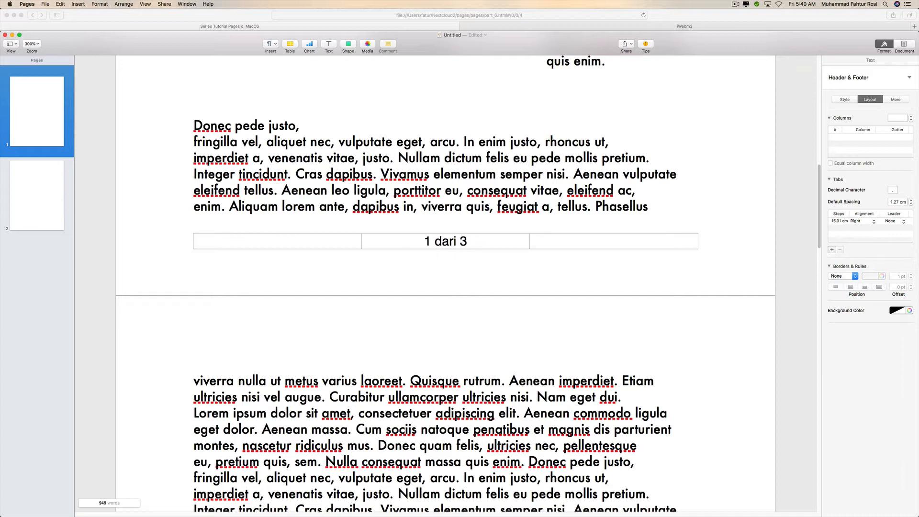
pyautogui.write('Halama')
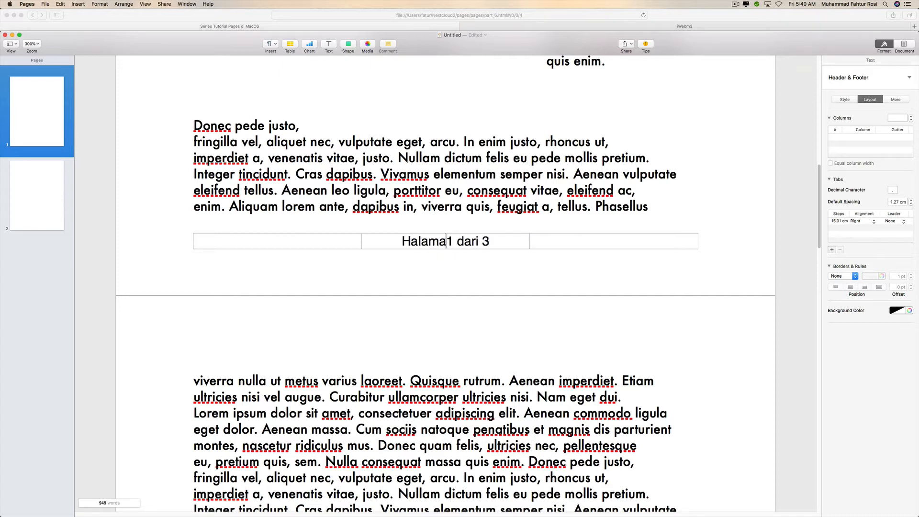
pyautogui.write('n')
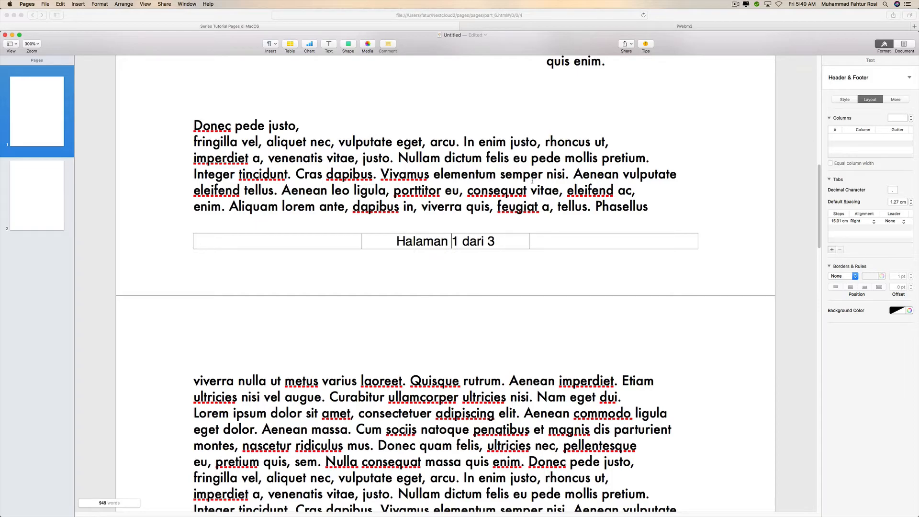
# - Leave the footer and check the "Halaman" numbering across the document's pages
pyautogui.click(532, 180)
pyautogui.scroll(-20, 532, 180)
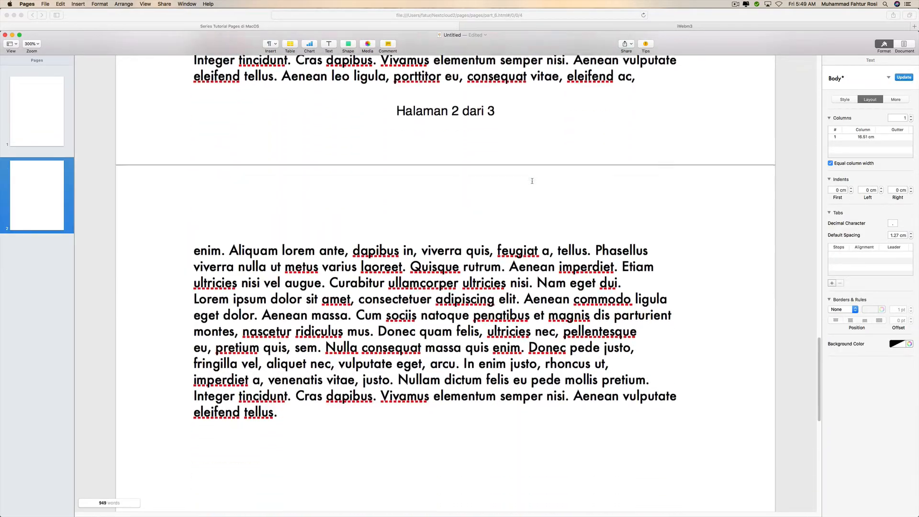
pyautogui.scroll(-20, 532, 180)
pyautogui.scroll(20, 532, 181)
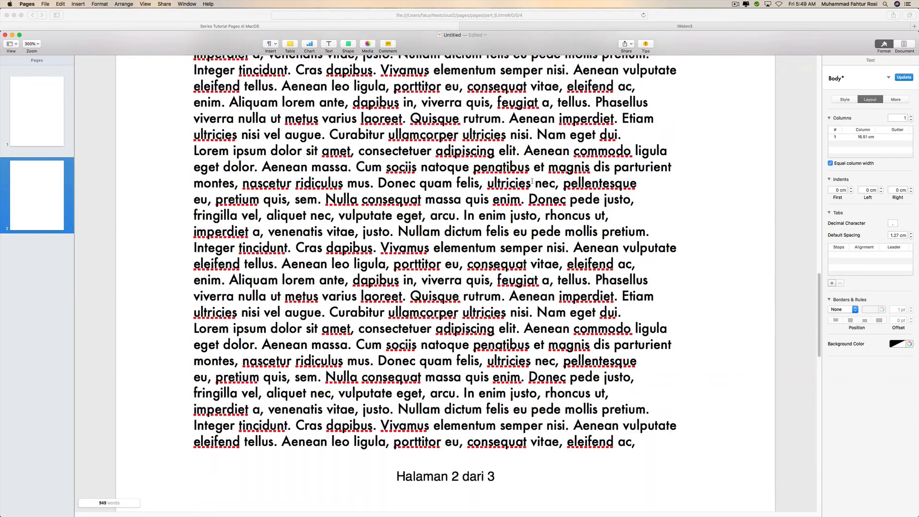
pyautogui.scroll(3, 532, 180)
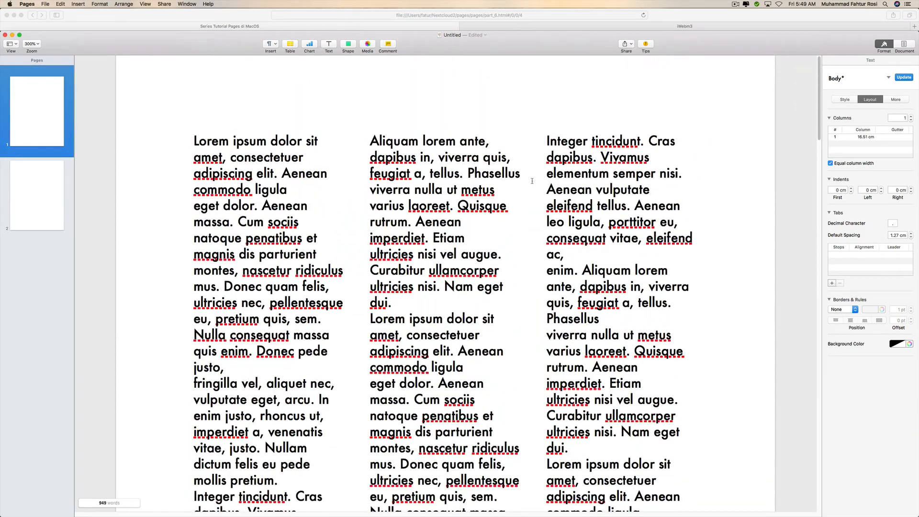
pyautogui.scroll(-20, 532, 180)
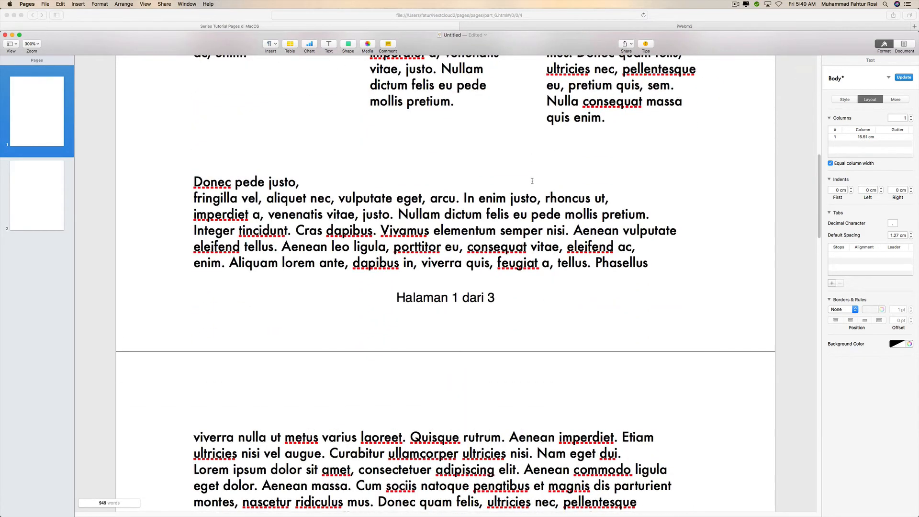
# - Insert a page number in the center header field of page 1
pyautogui.click(478, 299)
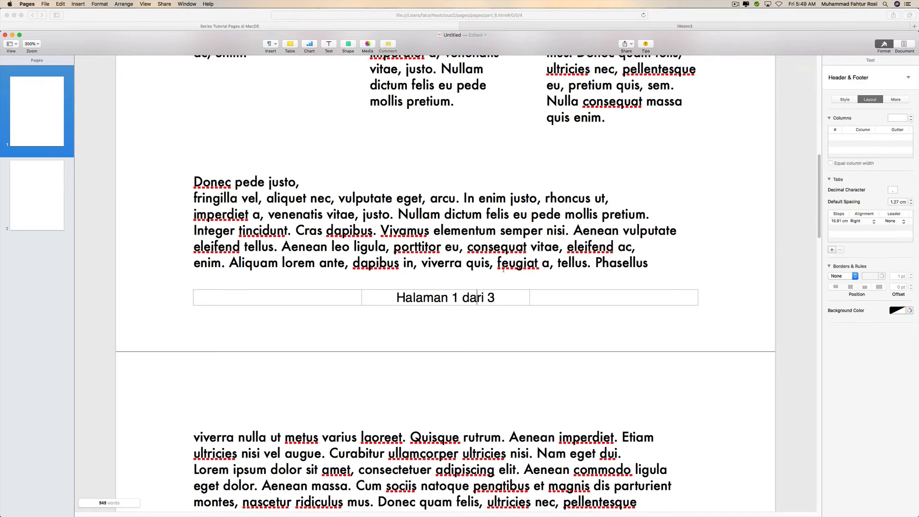
pyautogui.scroll(20, 502, 269)
pyautogui.scroll(2, 503, 269)
pyautogui.moveTo(477, 90)
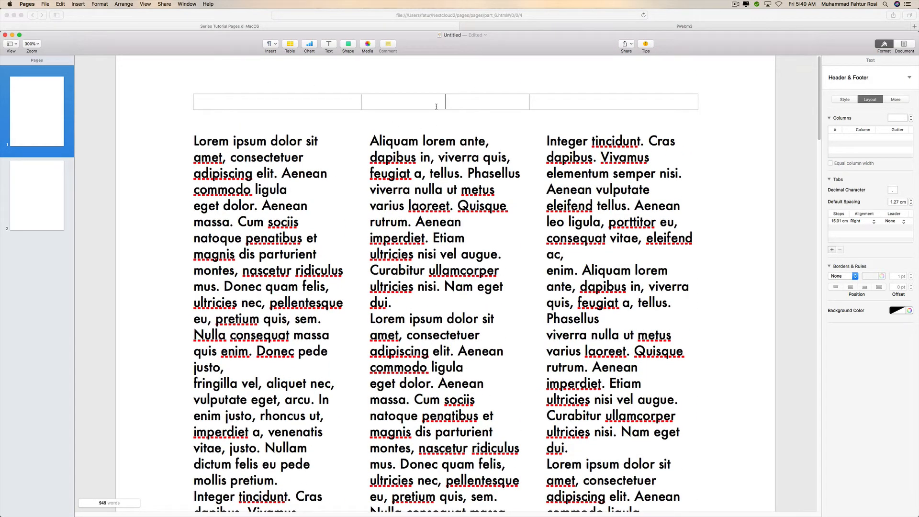
pyautogui.click(270, 46)
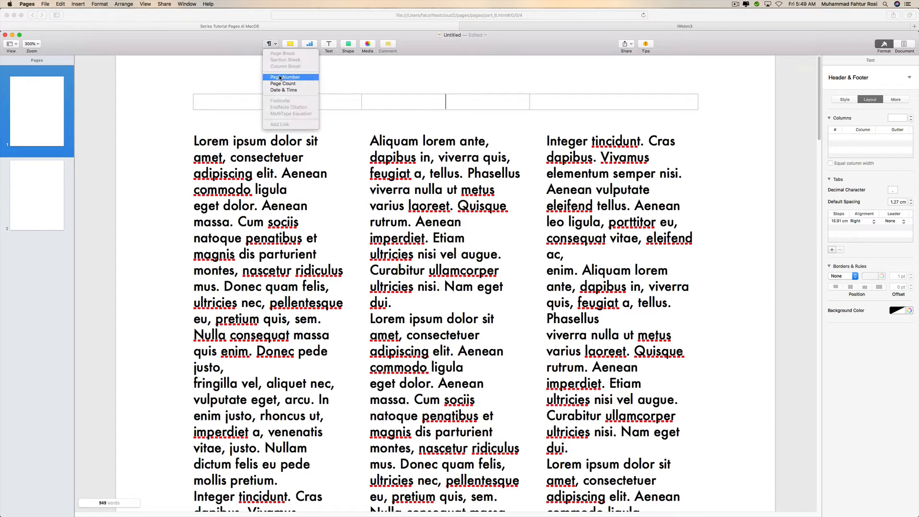
pyautogui.click(310, 96)
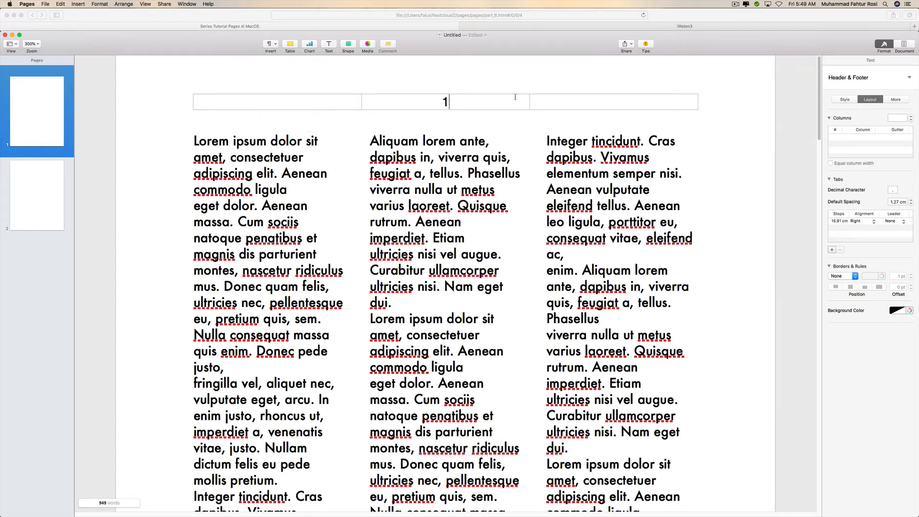
# - Insert the page count in page 1's right header field, and delete both header entries
pyautogui.click(535, 99)
pyautogui.click(271, 44)
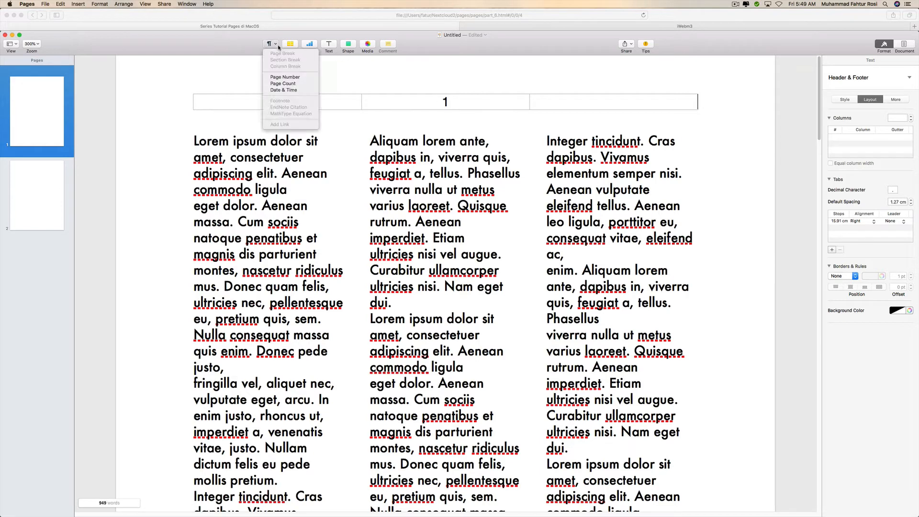
pyautogui.click(286, 77)
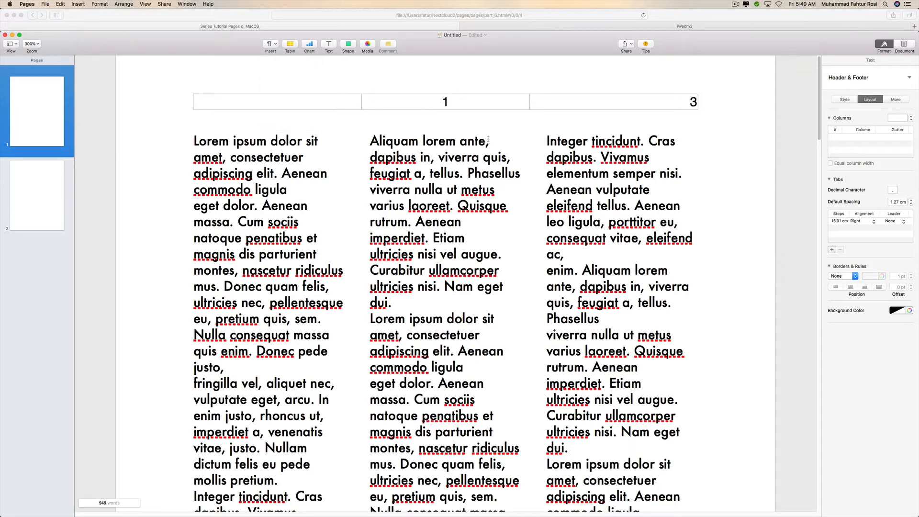
pyautogui.press('BackSpace')
pyautogui.press('BackSpace')
# - Place the cursor in page 1's left footer field, and advance the Safari presentation to "# Add Date and time"
pyautogui.scroll(-15, 526, 192)
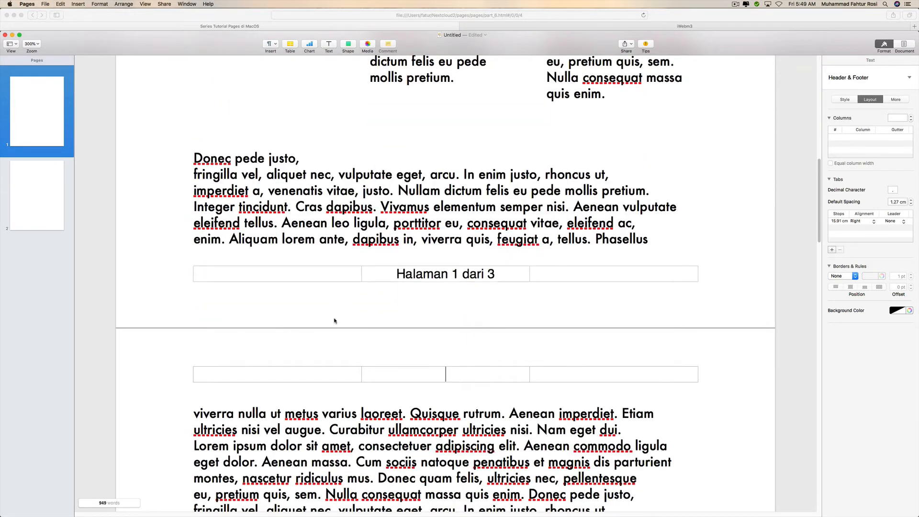
pyautogui.click(340, 270)
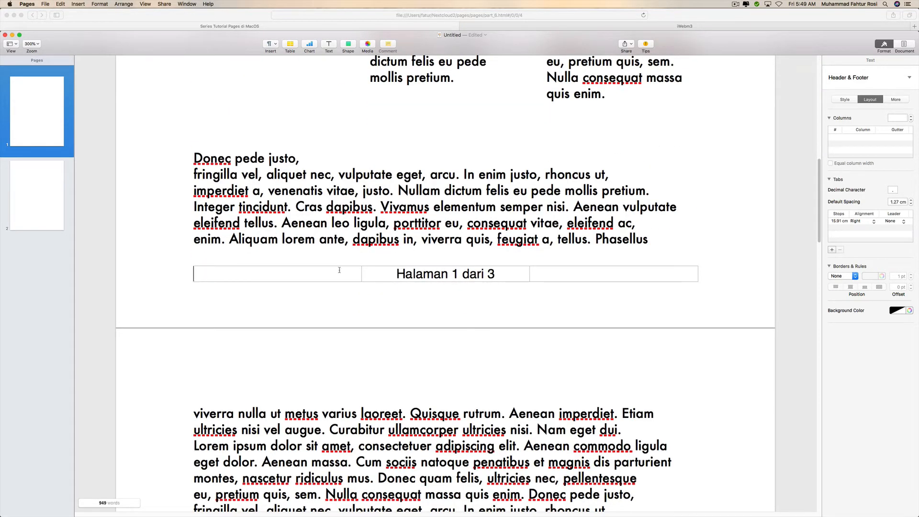
pyautogui.press('super+Tab')
pyautogui.press('super+Tab')
pyautogui.press('super+Tab')
pyautogui.press('super+Tab')
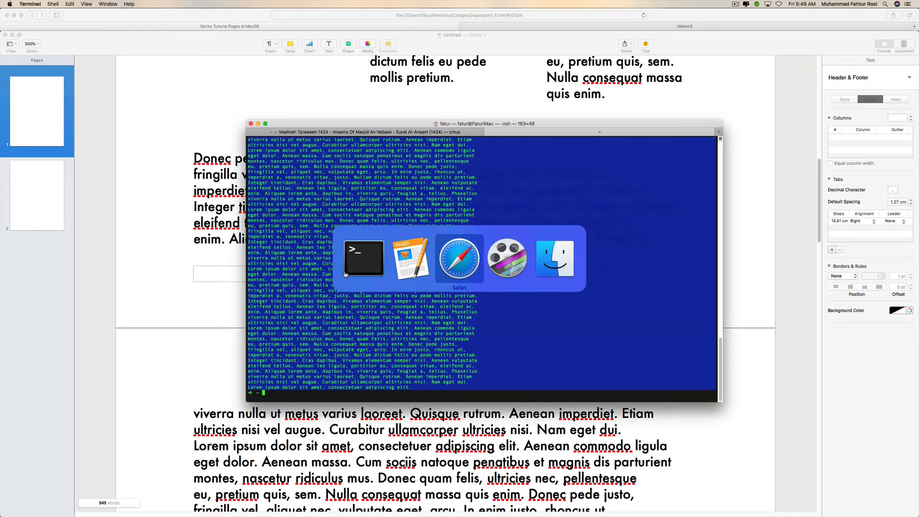
pyautogui.press('Right')
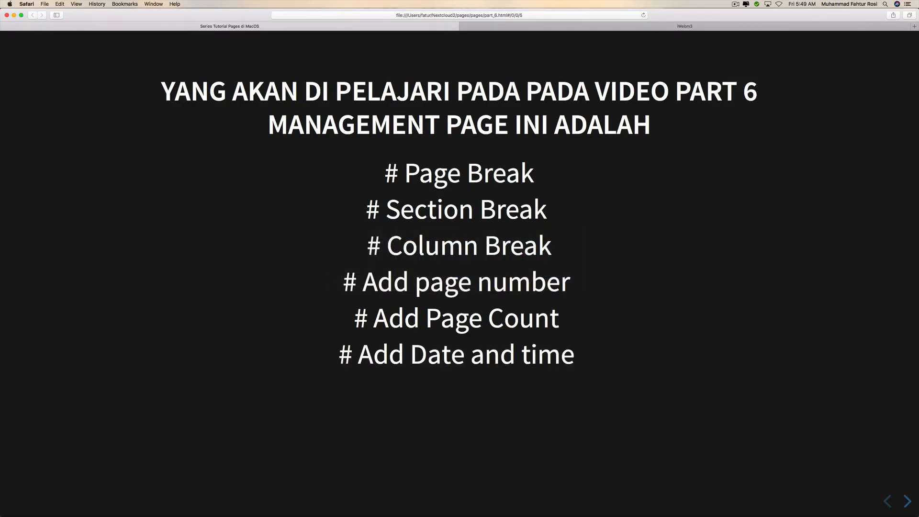
# - Switch to Pages and insert the date and time in page 1's left footer field
pyautogui.press('super+Tab')
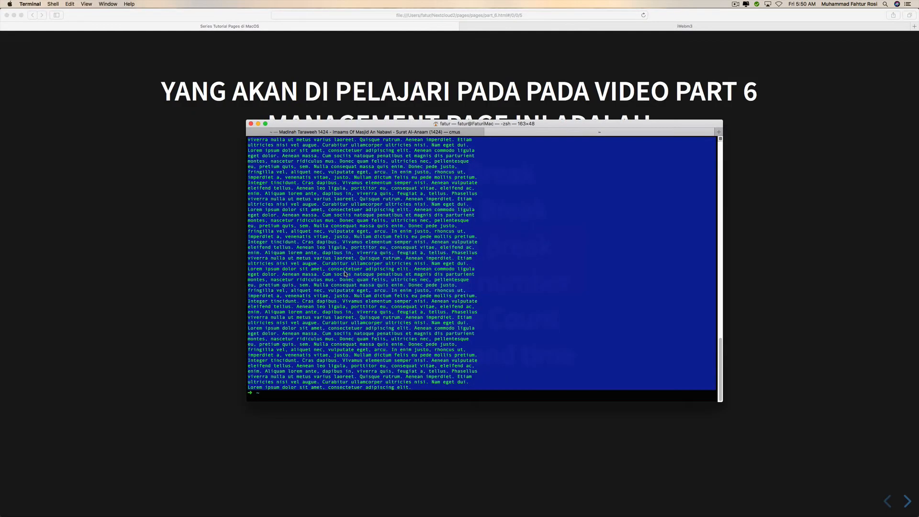
pyautogui.press('super+Tab')
pyautogui.press('super+Tab')
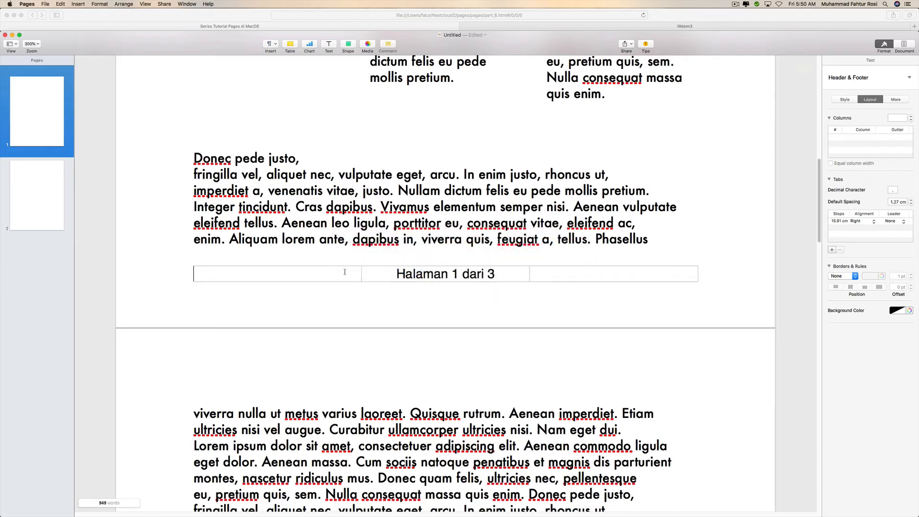
pyautogui.click(345, 272)
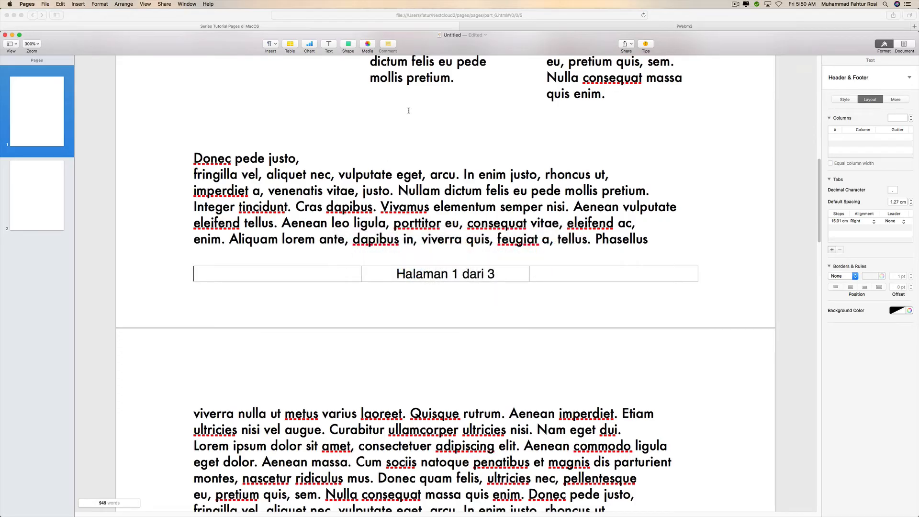
pyautogui.click(273, 44)
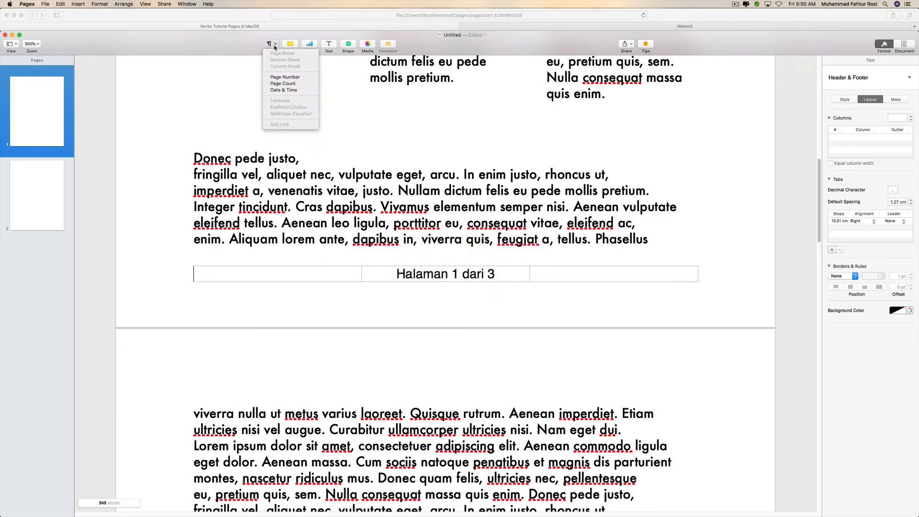
pyautogui.click(283, 90)
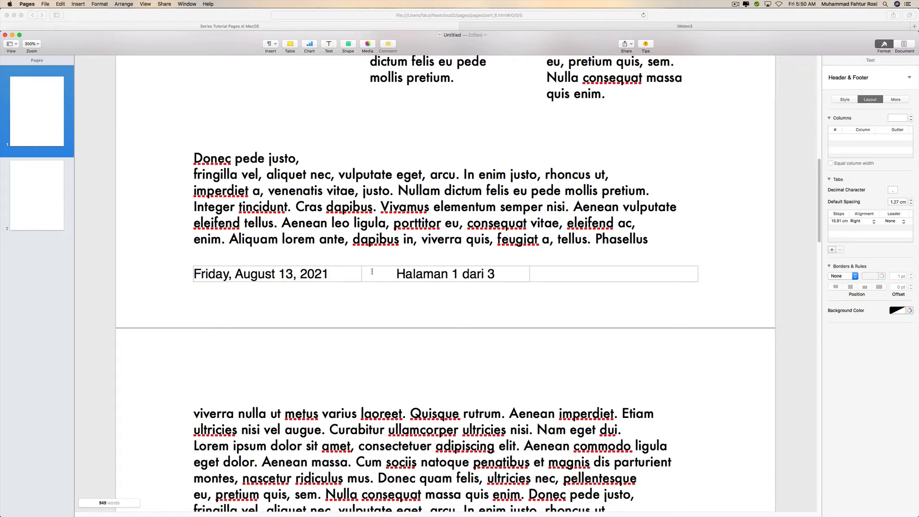
# - Set the footer date to the "August 13, 2021 at 5:50 AM" format and update it to today
pyautogui.tripleClick(329, 275)
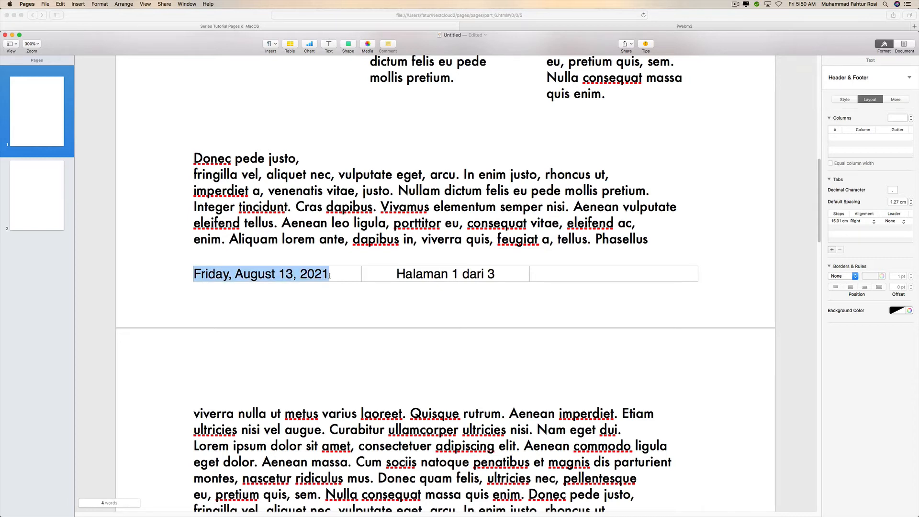
pyautogui.click(356, 244)
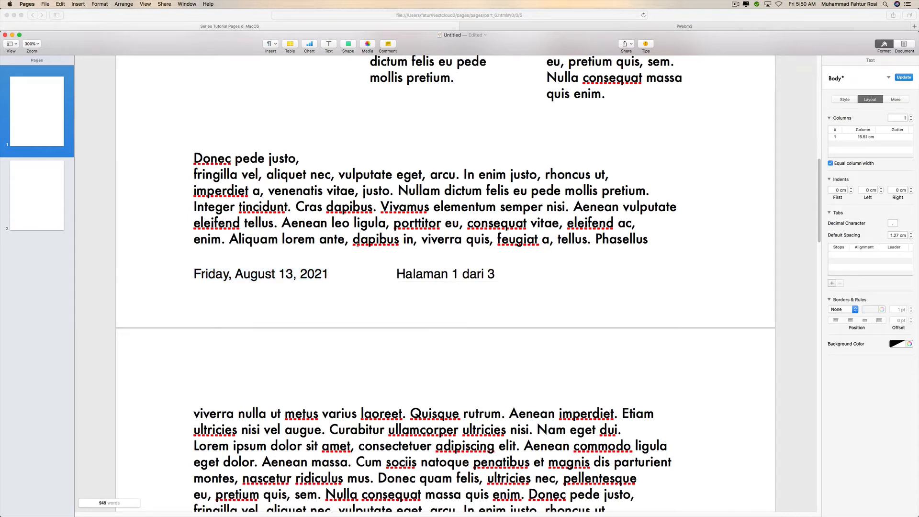
pyautogui.click(264, 278)
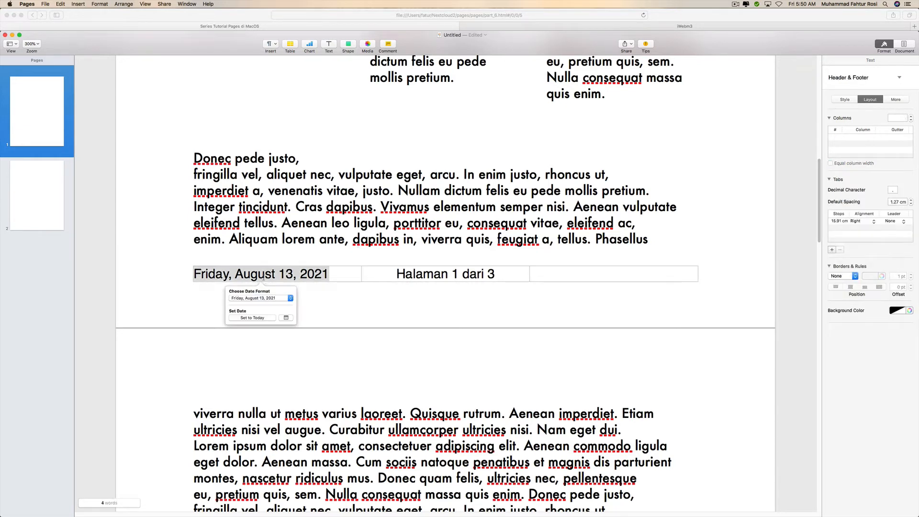
pyautogui.click(287, 298)
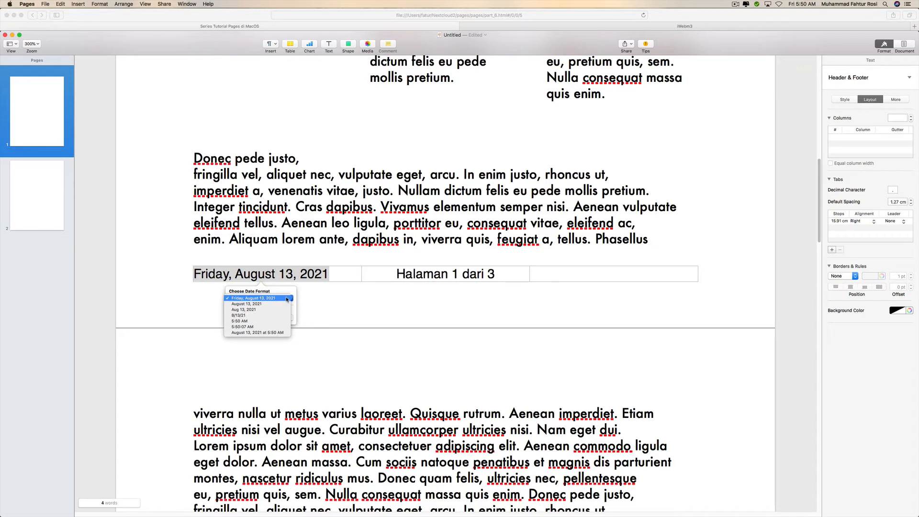
pyautogui.click(287, 299)
pyautogui.click(324, 281)
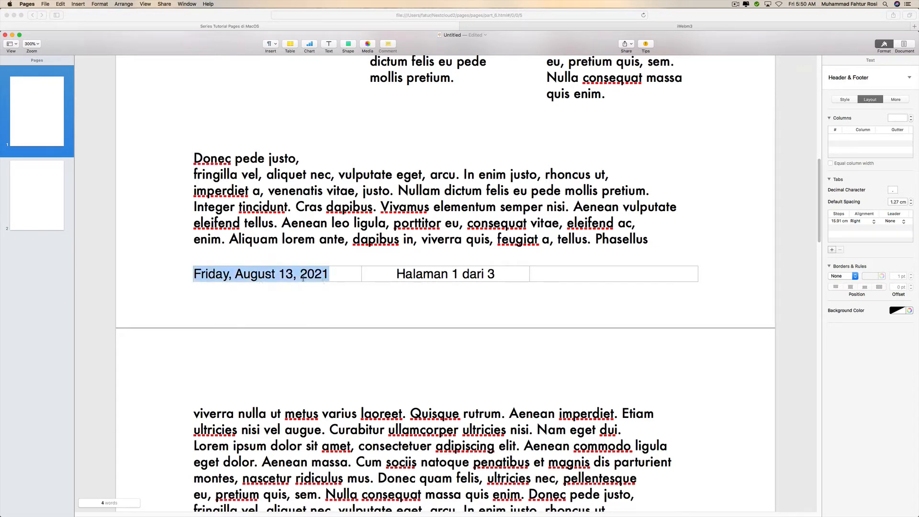
pyautogui.click(327, 276)
pyautogui.click(281, 298)
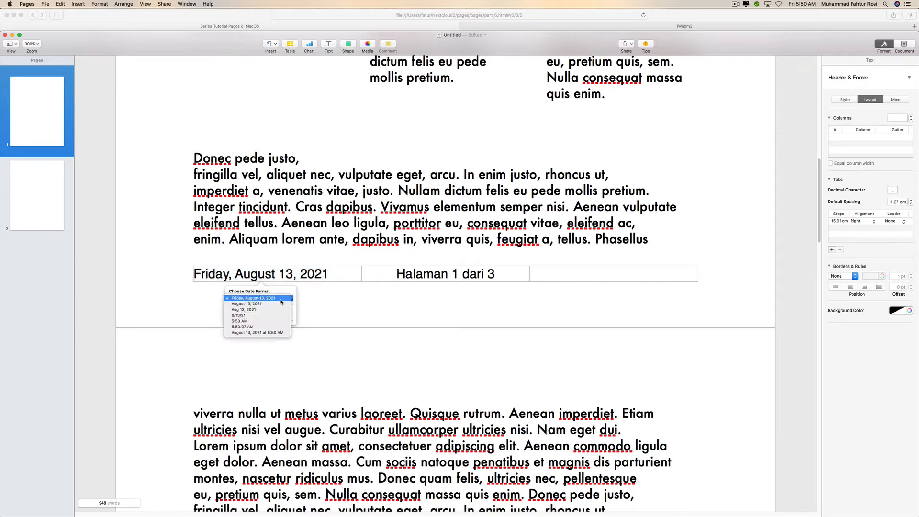
pyautogui.click(274, 332)
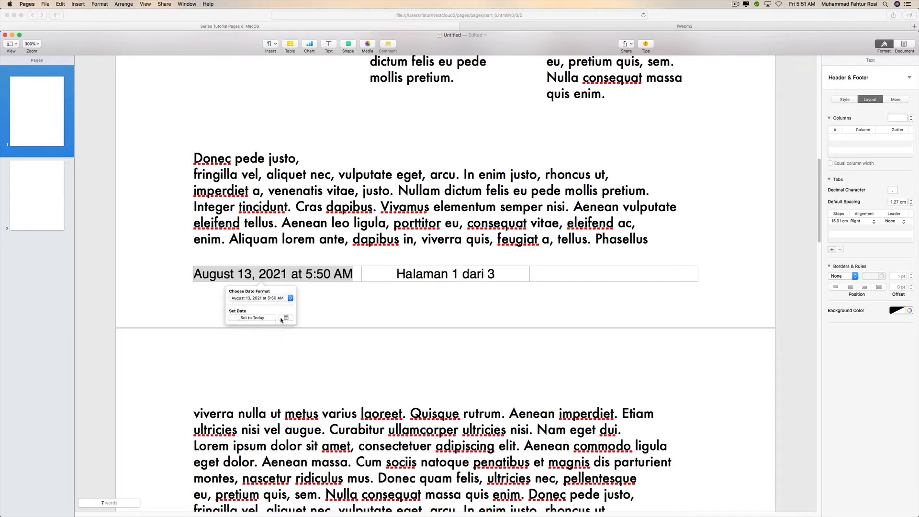
pyautogui.click(269, 319)
# - Try the time format with seconds on the footer date, and restore the "Friday, August 13, 2021" format
pyautogui.click(289, 298)
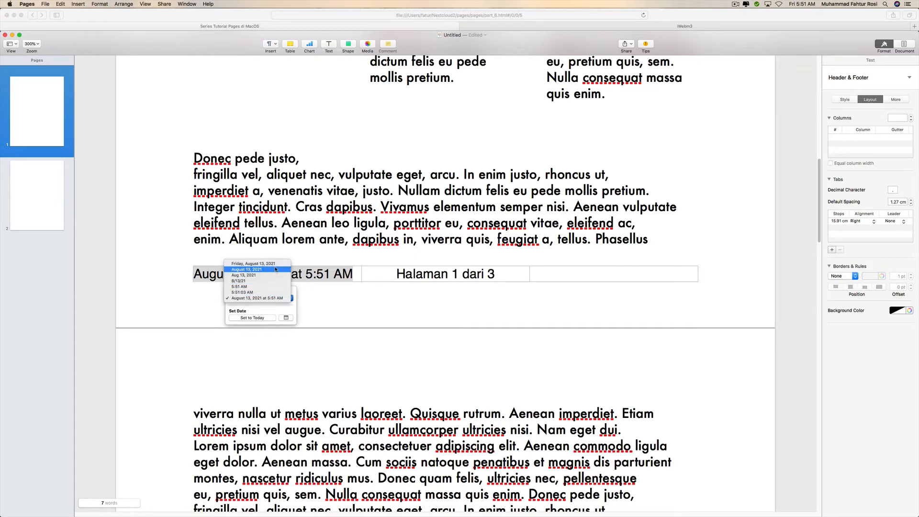
pyautogui.click(272, 292)
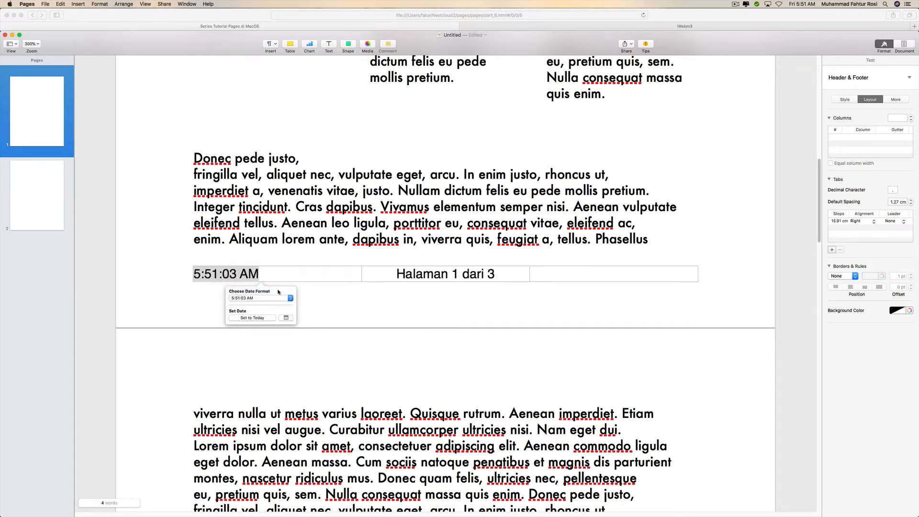
pyautogui.click(277, 299)
pyautogui.click(278, 270)
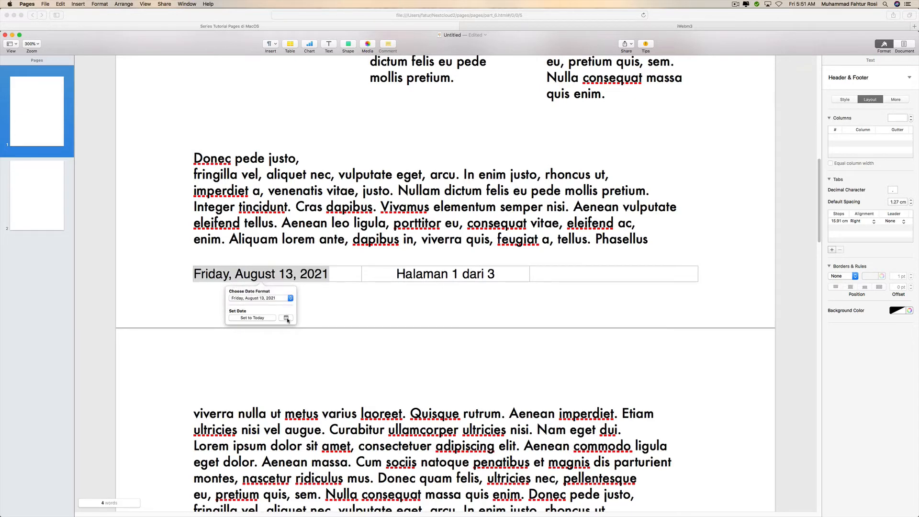
# - Look at the calendar for picking the footer date, and close it without choosing another date
pyautogui.click(286, 319)
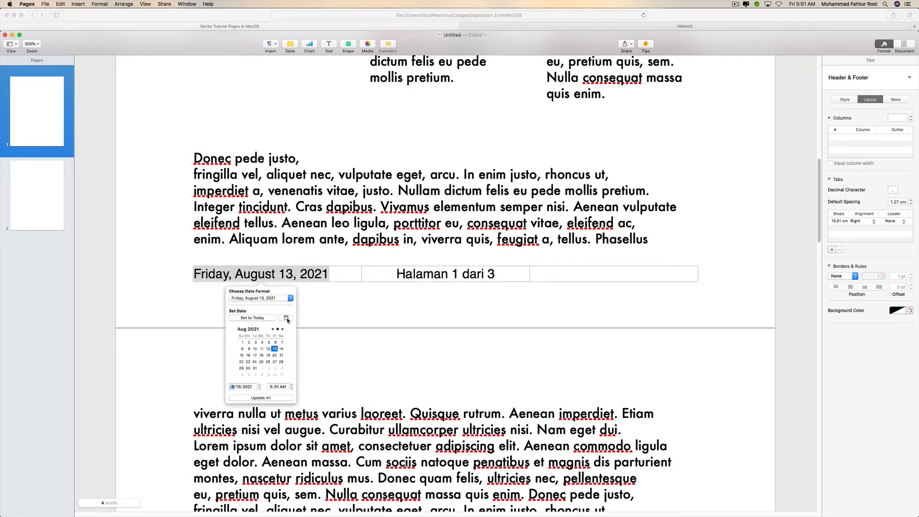
pyautogui.click(287, 319)
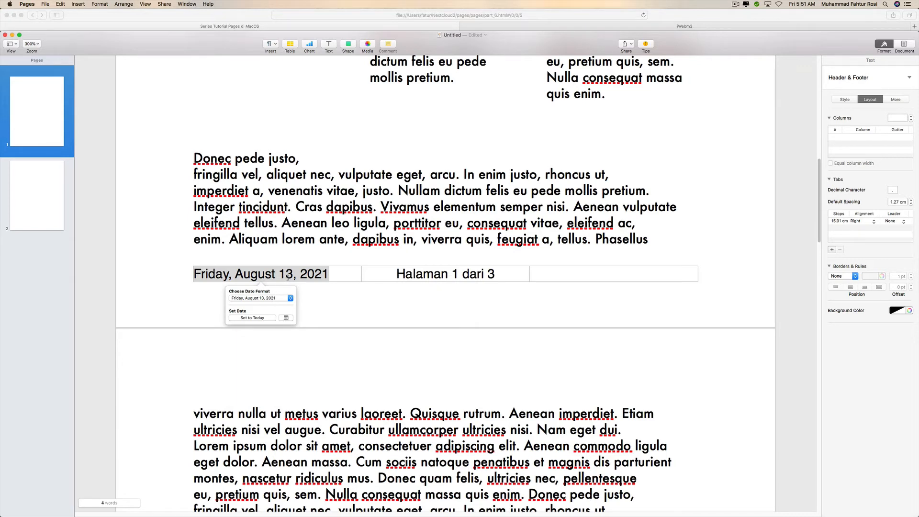
pyautogui.click(331, 278)
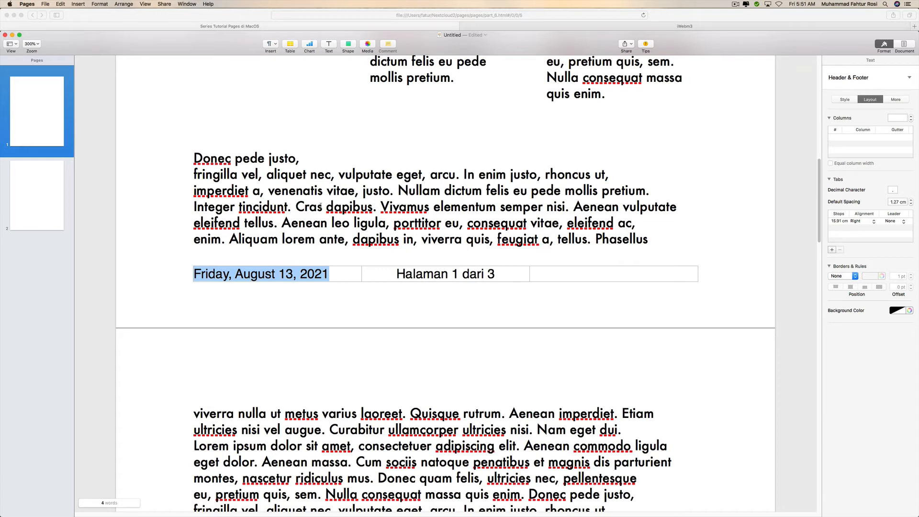
# - Set the footer date's format to "August 13, 2021 at 5:51 AM" and leave the footer
pyautogui.click(310, 275)
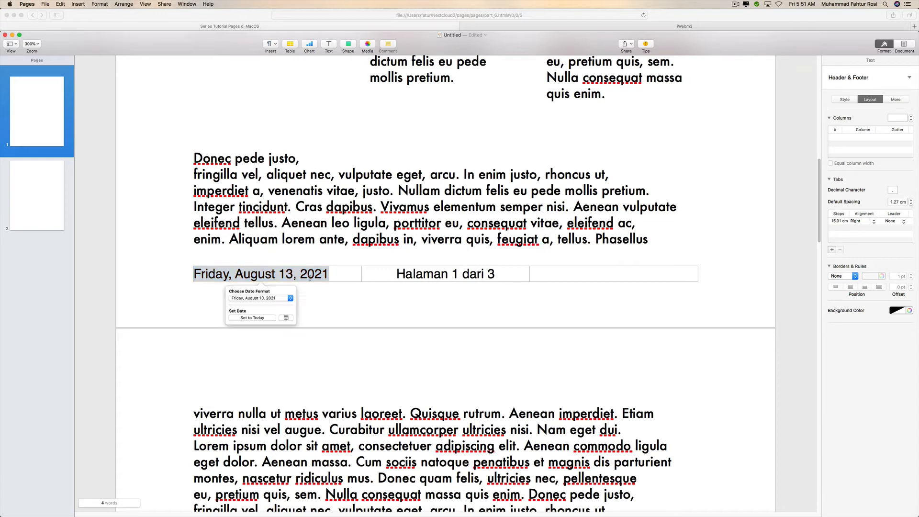
pyautogui.click(291, 298)
pyautogui.click(279, 332)
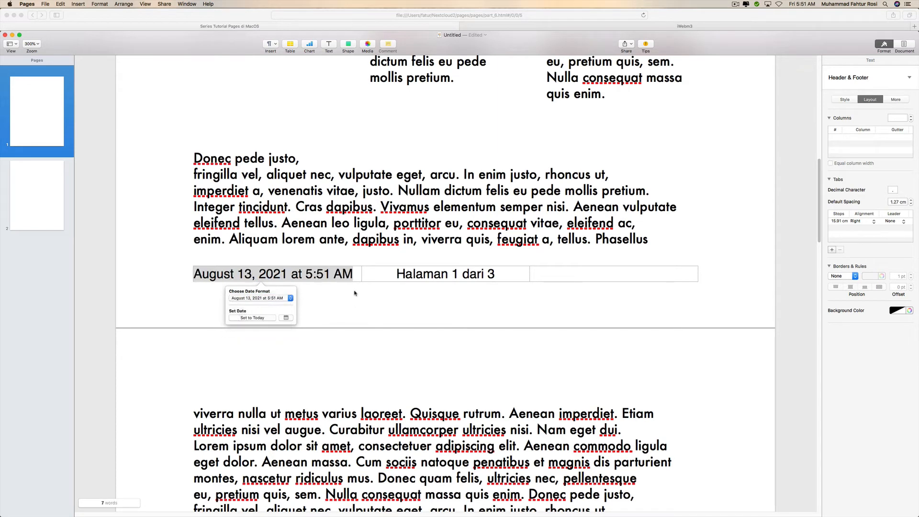
pyautogui.click(334, 274)
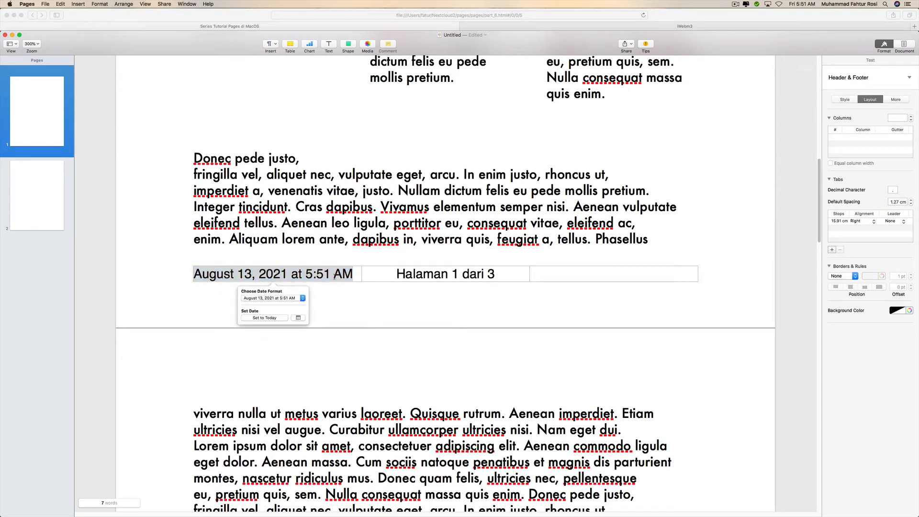
pyautogui.click(414, 263)
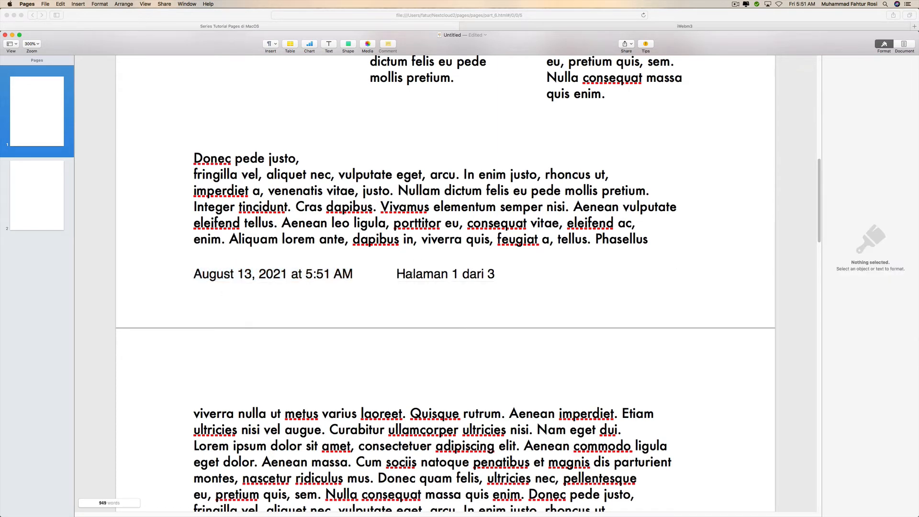
# - Reduce the font size of the date and time in the left footer field to 7 pt
pyautogui.click(313, 276)
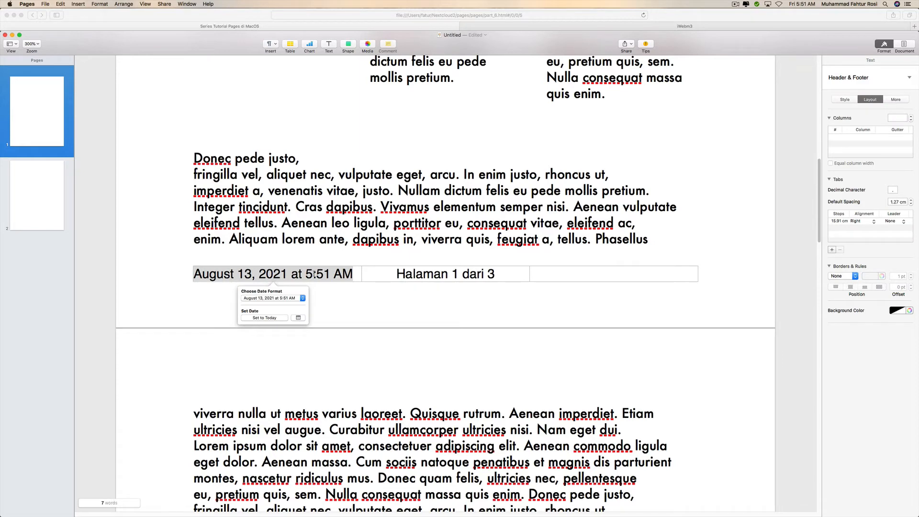
pyautogui.click(884, 45)
pyautogui.click(884, 45)
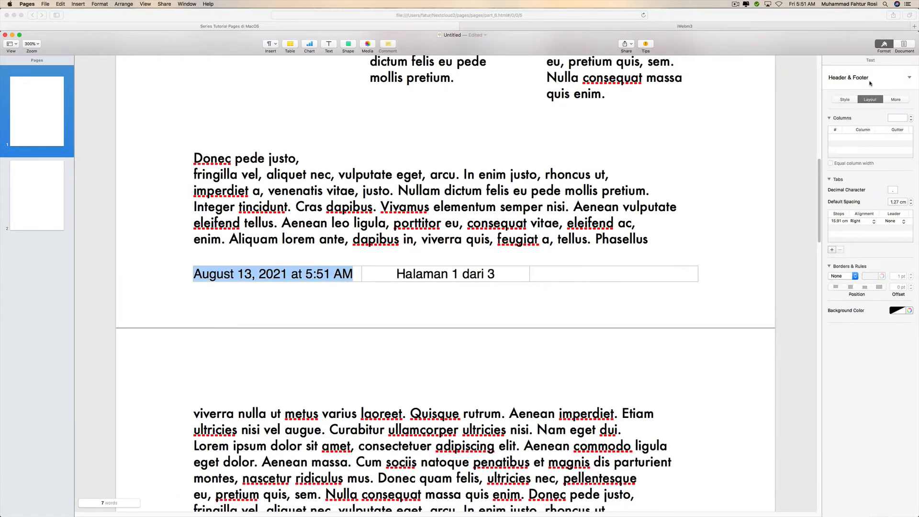
pyautogui.click(846, 100)
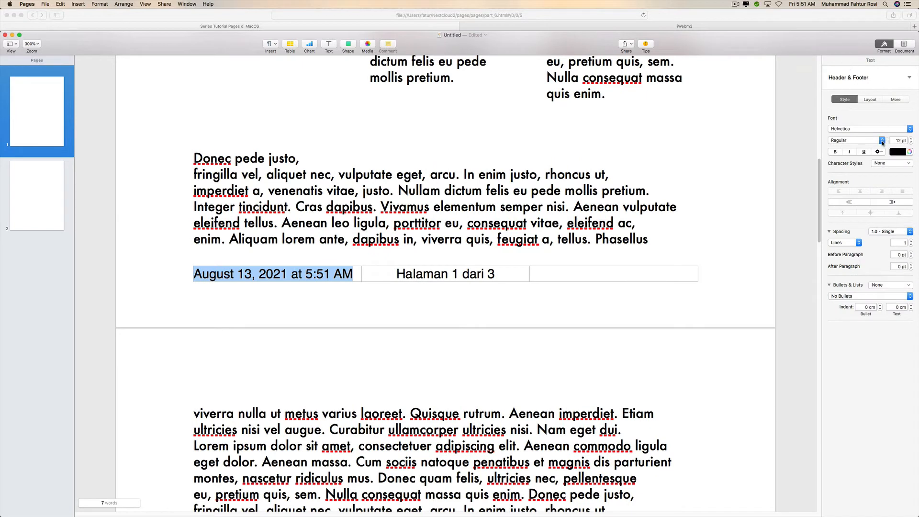
pyautogui.click(911, 143)
pyautogui.click(910, 142)
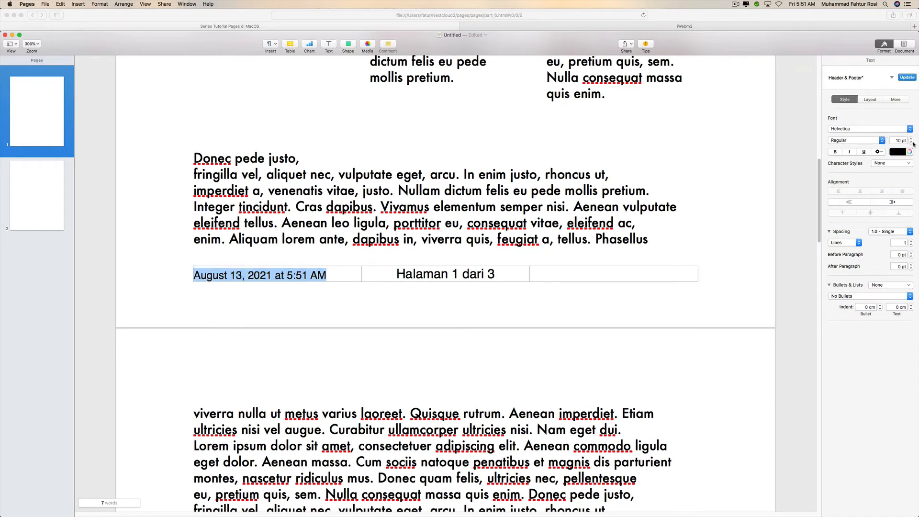
pyautogui.click(911, 143)
pyautogui.click(911, 142)
pyautogui.click(911, 142)
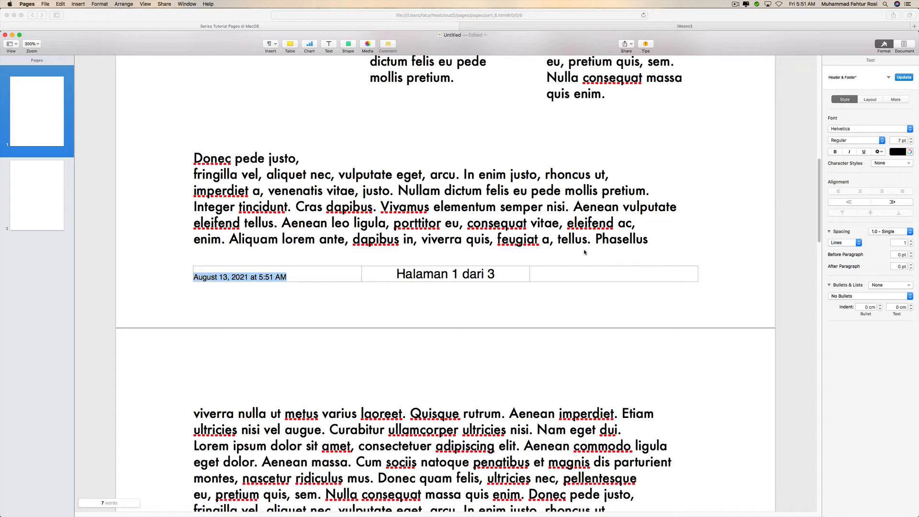
# - Reduce the font size of the "Halaman" page numbering in the center footer field to 7 pt
pyautogui.tripleClick(482, 273)
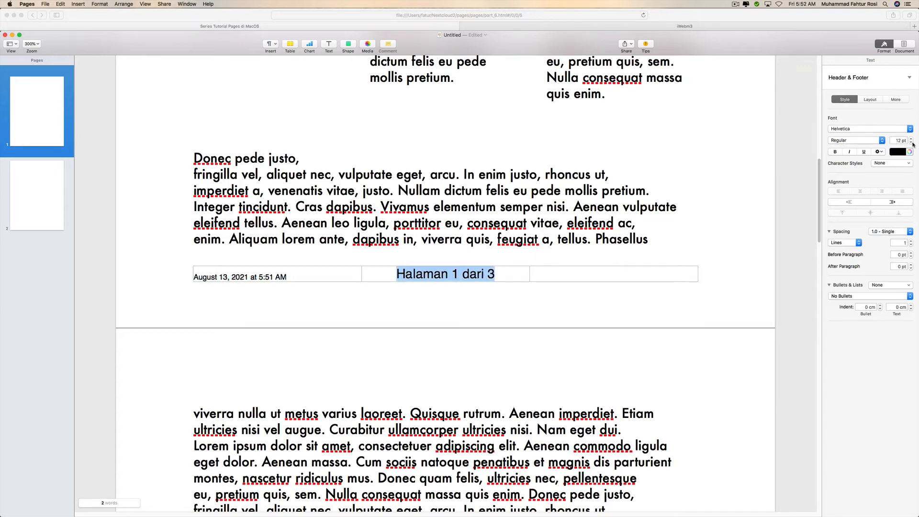
pyautogui.click(911, 143)
pyautogui.click(911, 143)
pyautogui.click(911, 143)
pyautogui.click(911, 142)
pyautogui.click(911, 142)
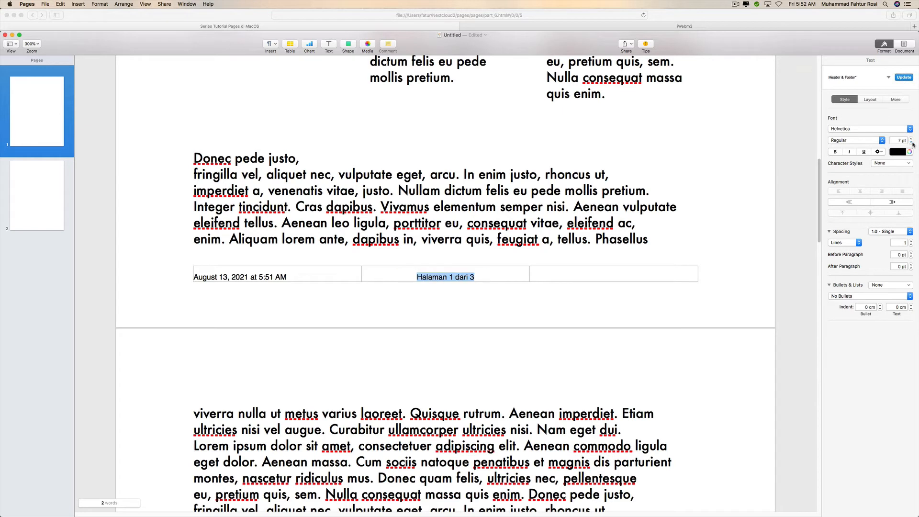
# - Color the "Halaman" page numbering blue, and undo the color change
pyautogui.click(904, 152)
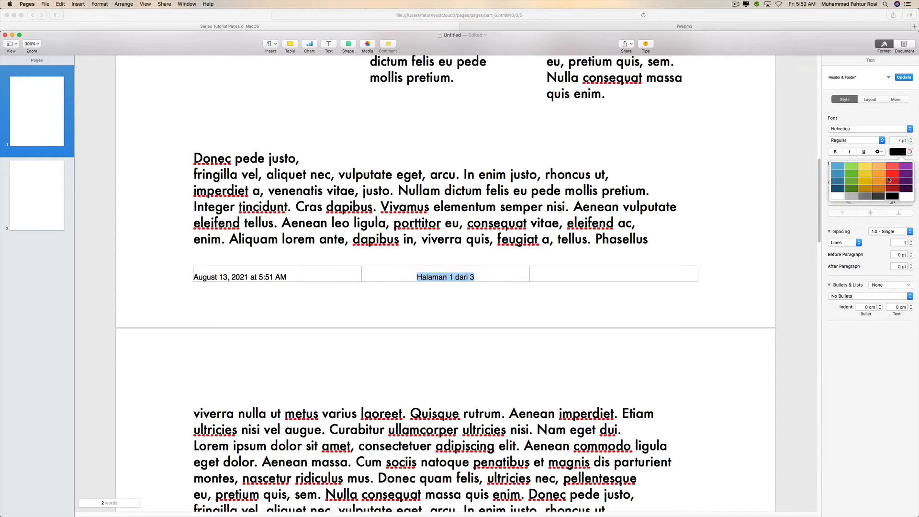
pyautogui.click(839, 174)
pyautogui.click(562, 253)
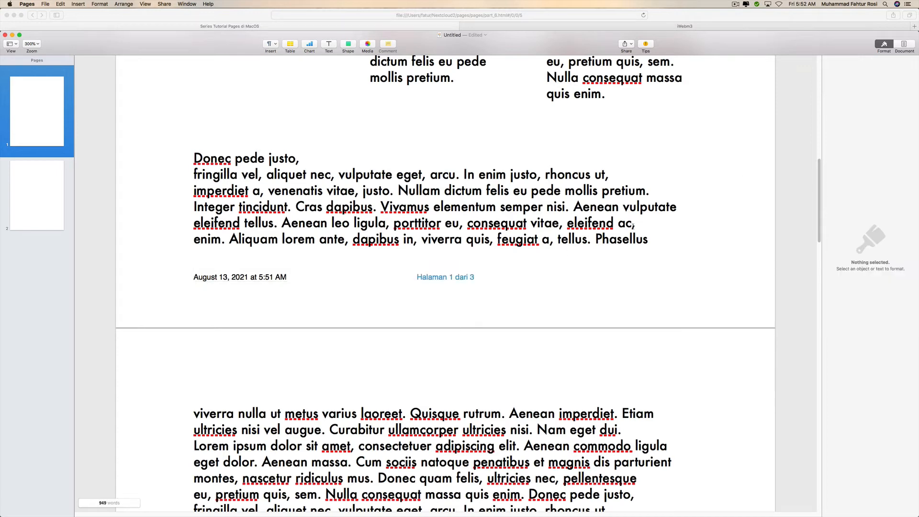
pyautogui.press('super+z')
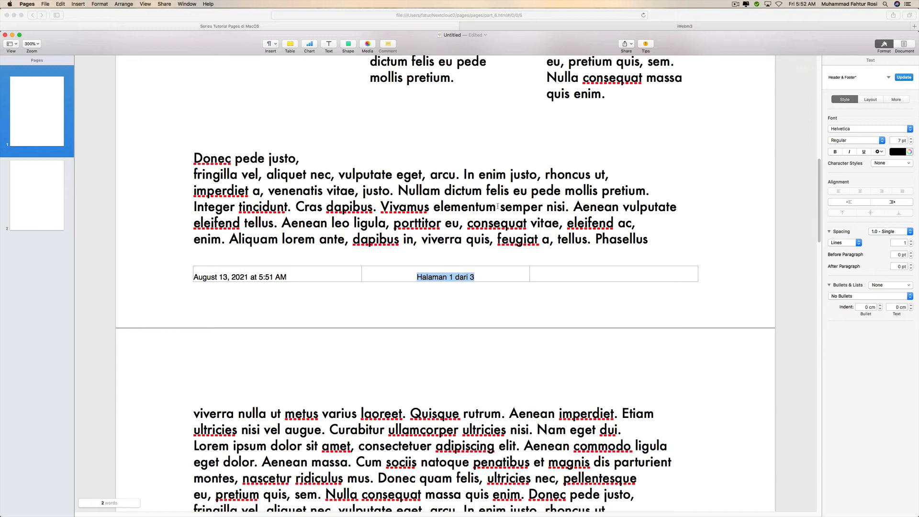
# - Switch to the Safari presentation, advance it to "# Add Footnote", and return to Pages
pyautogui.press('super+Tab')
pyautogui.press('super+Tab')
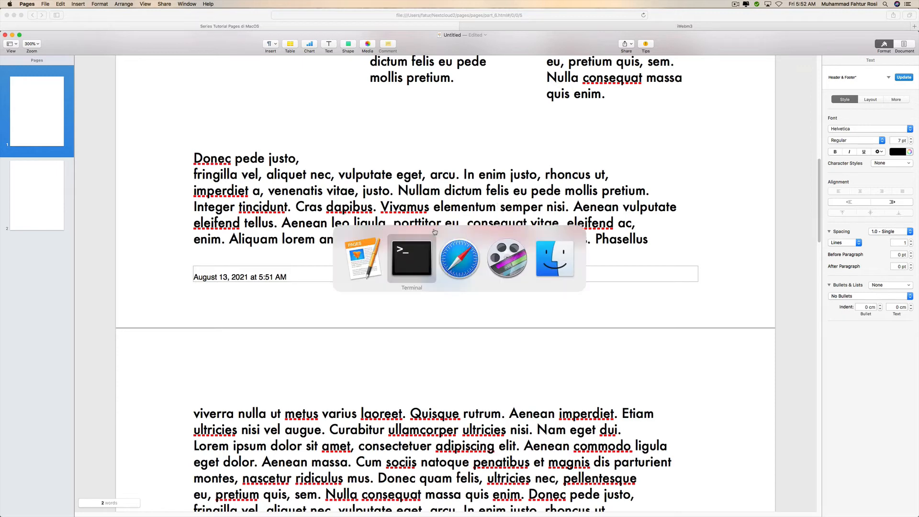
pyautogui.press('Right')
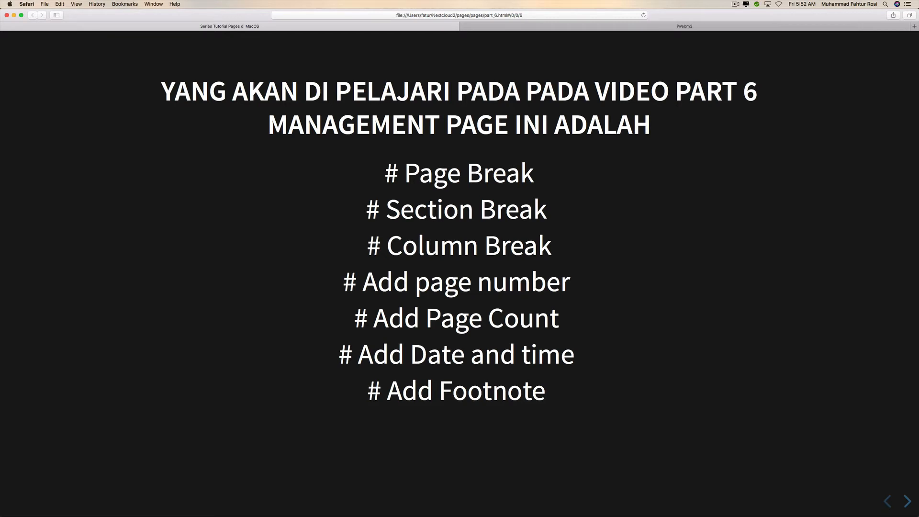
pyautogui.press('super+Tab')
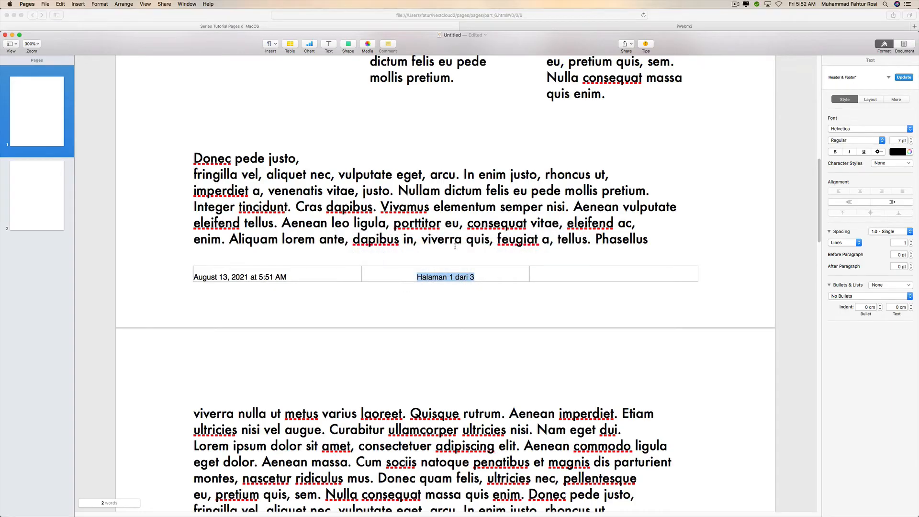
# - On page 3, insert a footnote in place of the body text "Aenean massa. Cum sociis natoque penatibus et magnis dis parturient montes, nascetur ridiculus mus."
pyautogui.scroll(-20, 557, 267)
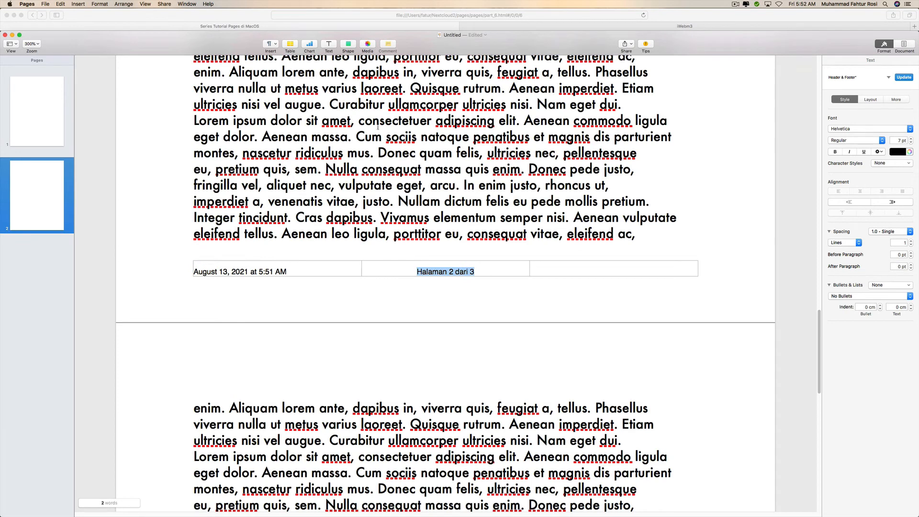
pyautogui.click(361, 137)
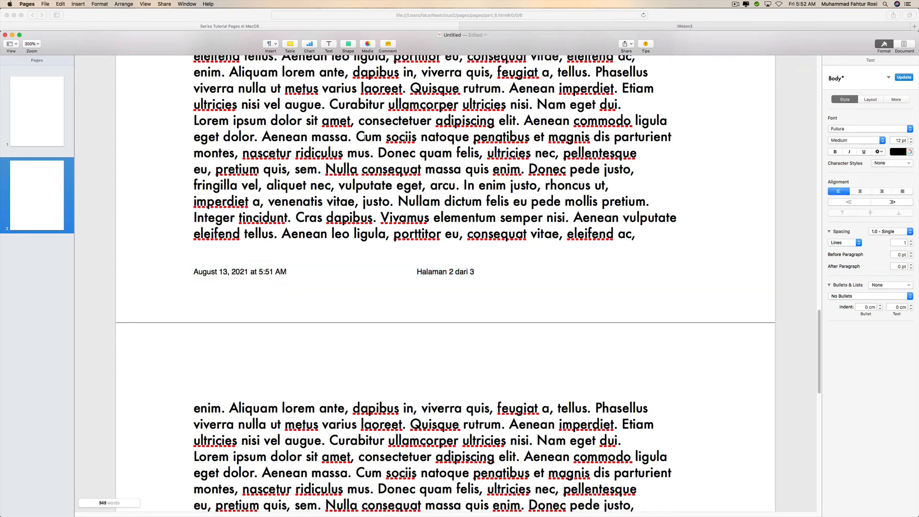
pyautogui.scroll(-10, 363, 137)
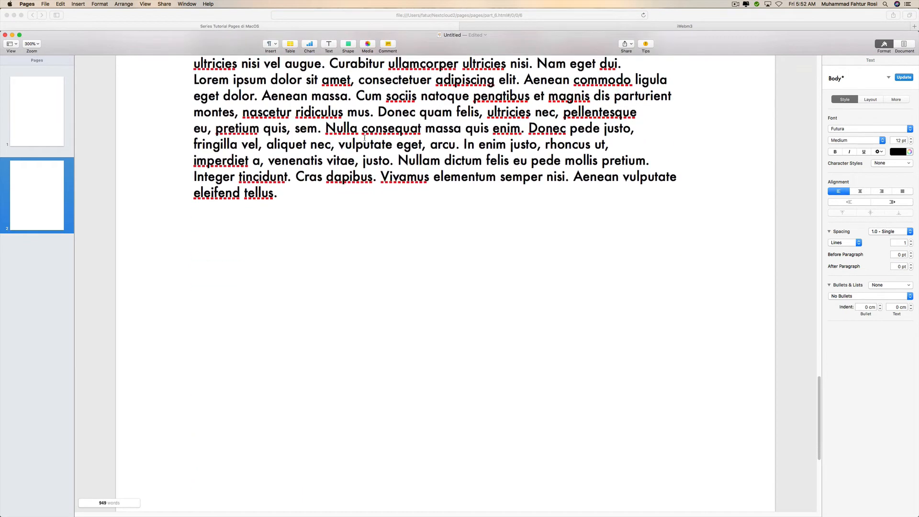
pyautogui.scroll(-10, 368, 149)
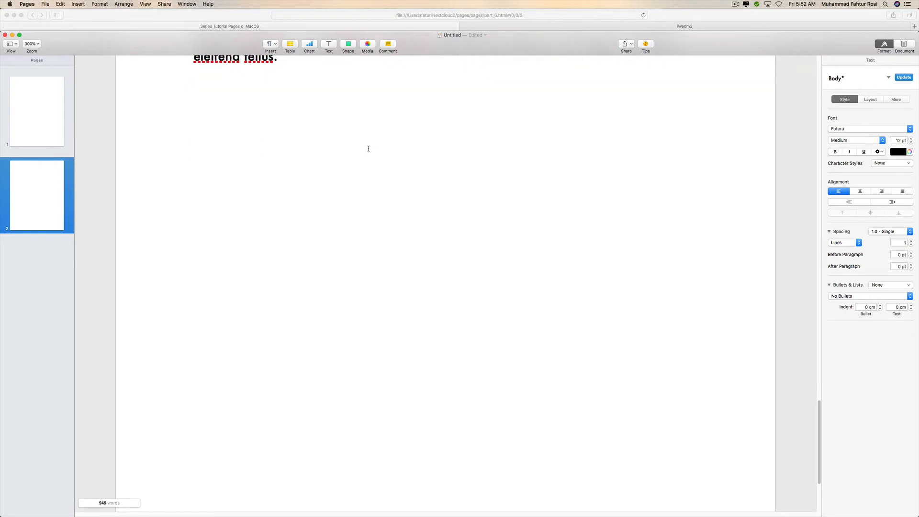
pyautogui.scroll(10, 368, 149)
pyautogui.scroll(3, 368, 149)
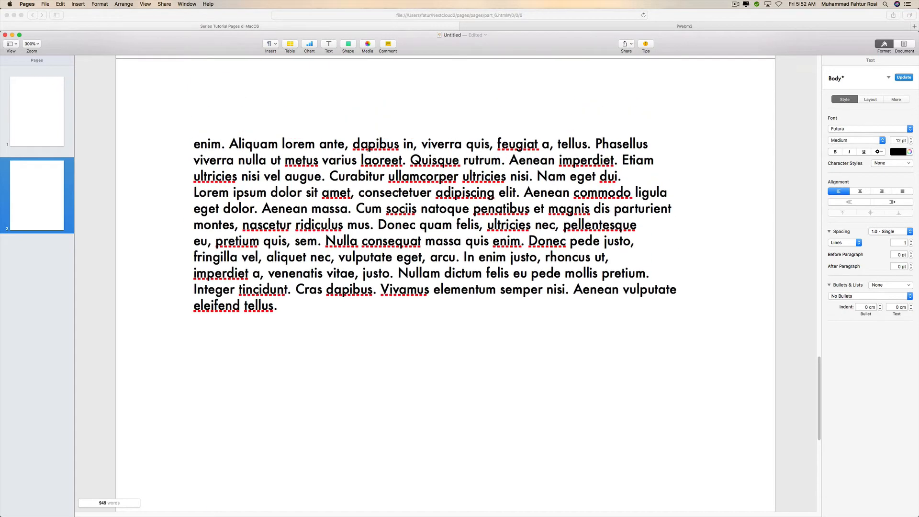
pyautogui.scroll(-1, 368, 149)
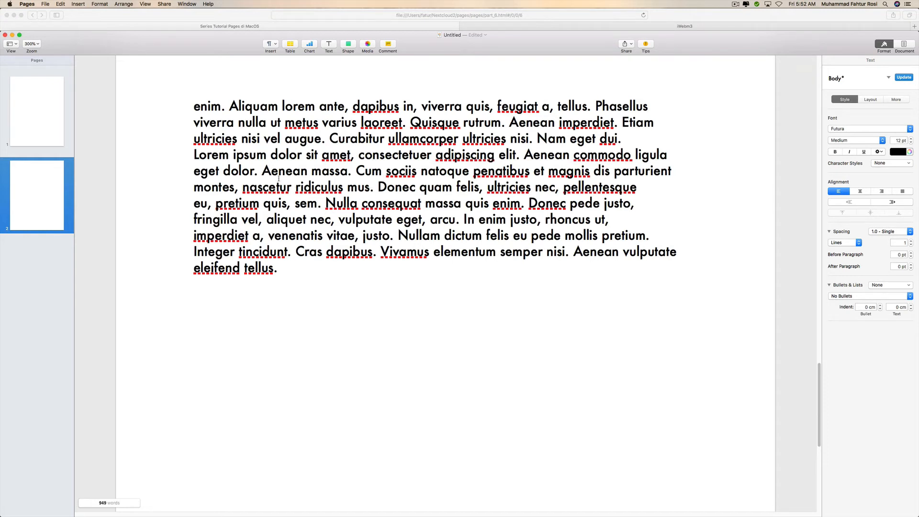
pyautogui.moveTo(259, 172); pyautogui.dragTo(374, 186)
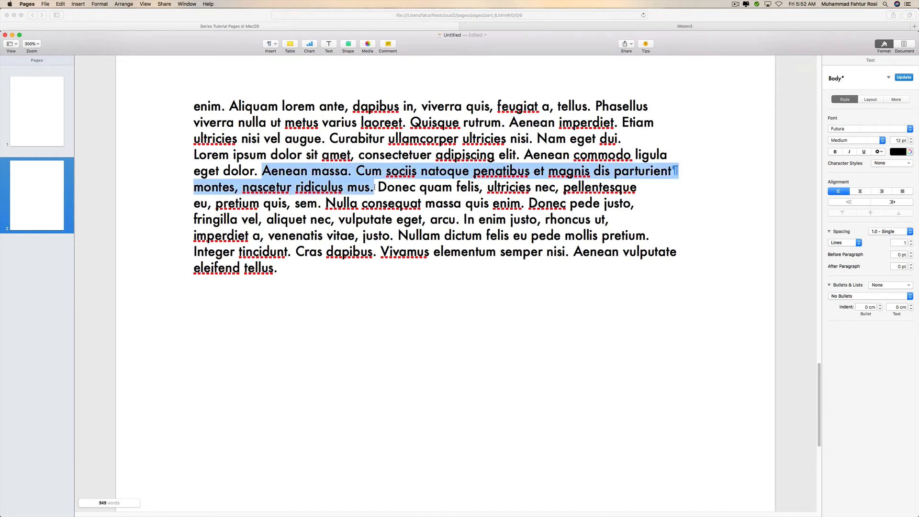
pyautogui.click(275, 44)
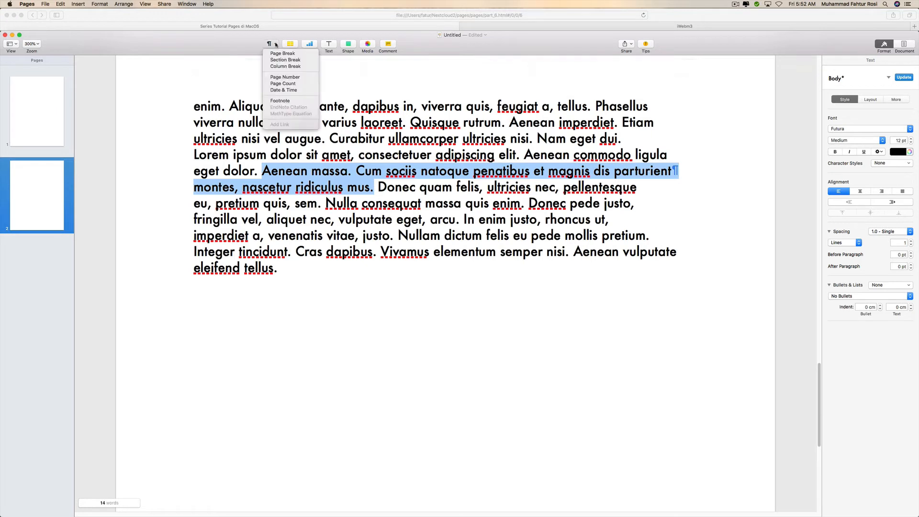
pyautogui.click(280, 100)
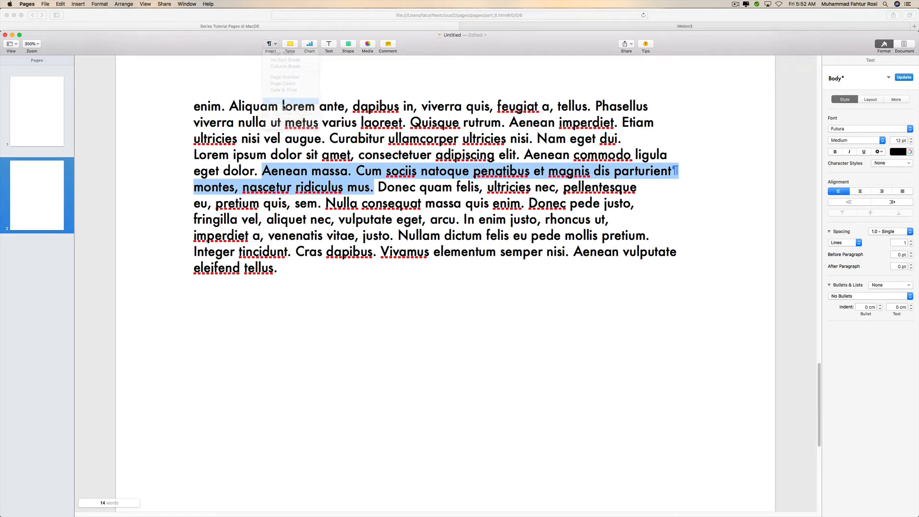
pyautogui.scroll(-2, 352, 225)
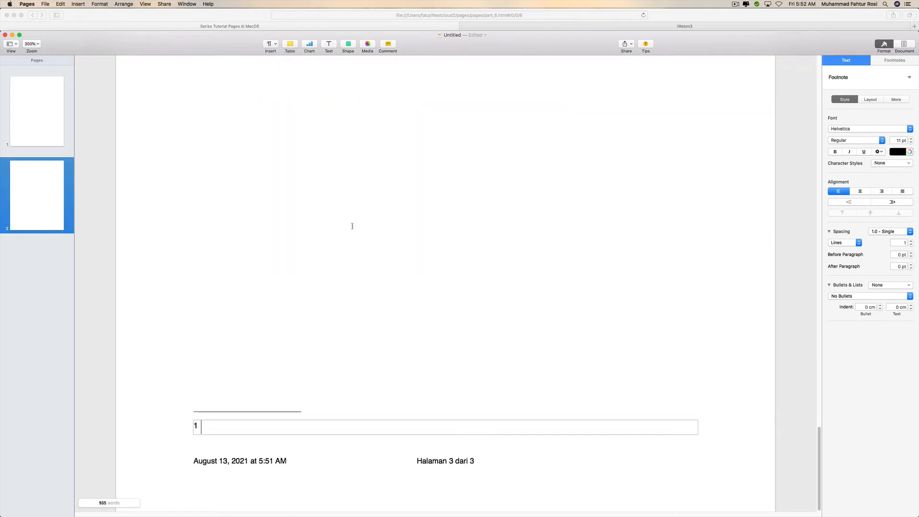
# - Enter the placeholder text "lkdajdjsjdj lkjdlaksa" in the new footnote on page 3
pyautogui.scroll(8, 323, 348)
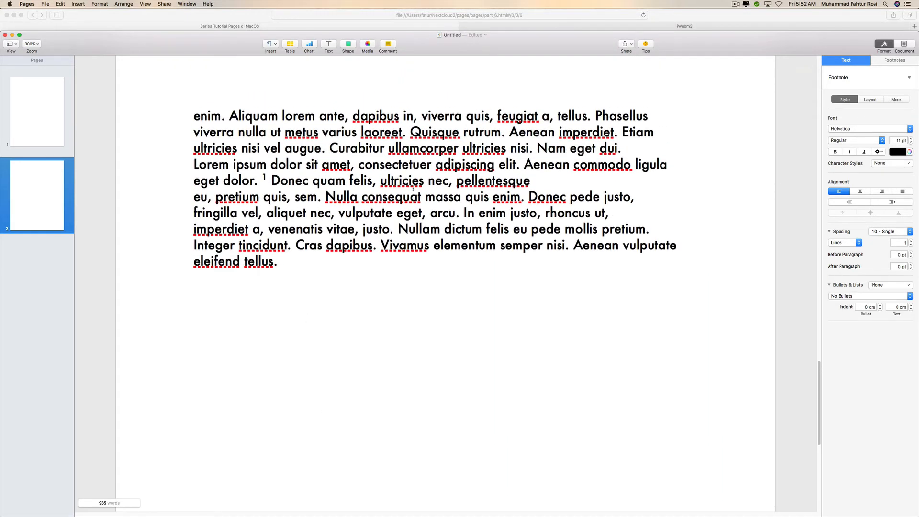
pyautogui.scroll(-5, 398, 208)
pyautogui.scroll(5, 322, 177)
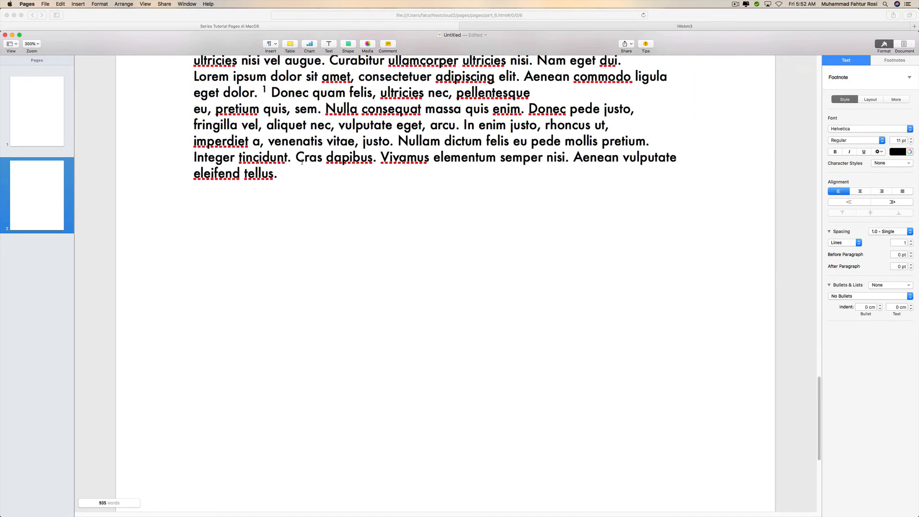
pyautogui.scroll(-8, 307, 205)
pyautogui.write('lkdajdjsjdj lkjdlaksa')
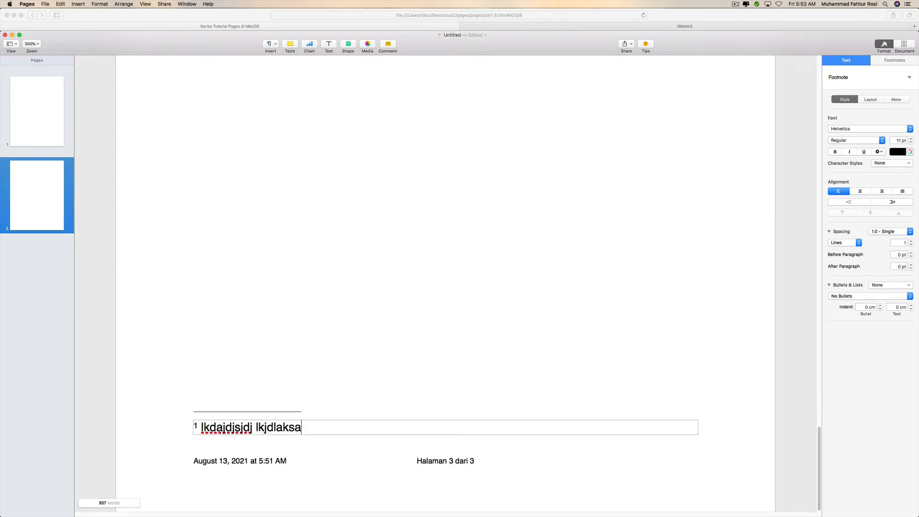
# - Replace the page 3 footnote text with a copy of the closing body text "Vivamus elementum semper nisi. Aenean vulputate eleifend tellus."
pyautogui.scroll(8, 326, 431)
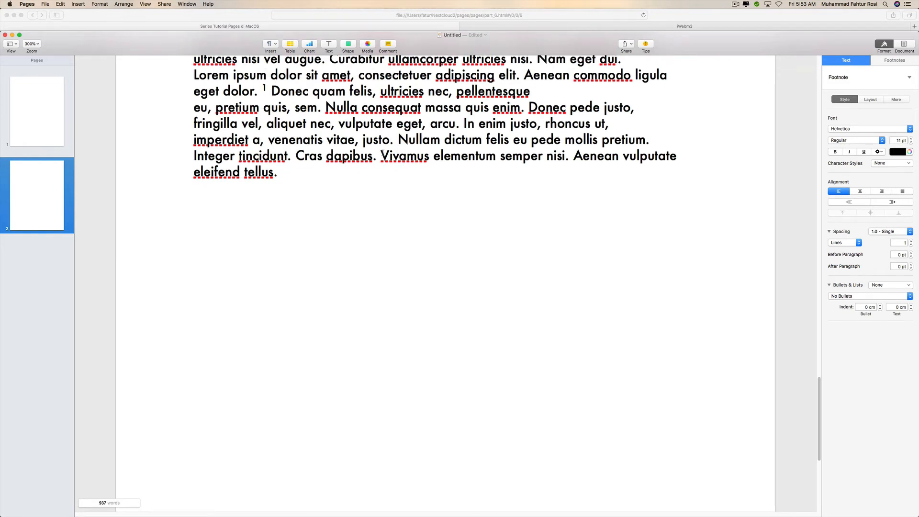
pyautogui.moveTo(381, 155); pyautogui.dragTo(447, 171)
pyautogui.press('super+c')
pyautogui.scroll(-8, 398, 181)
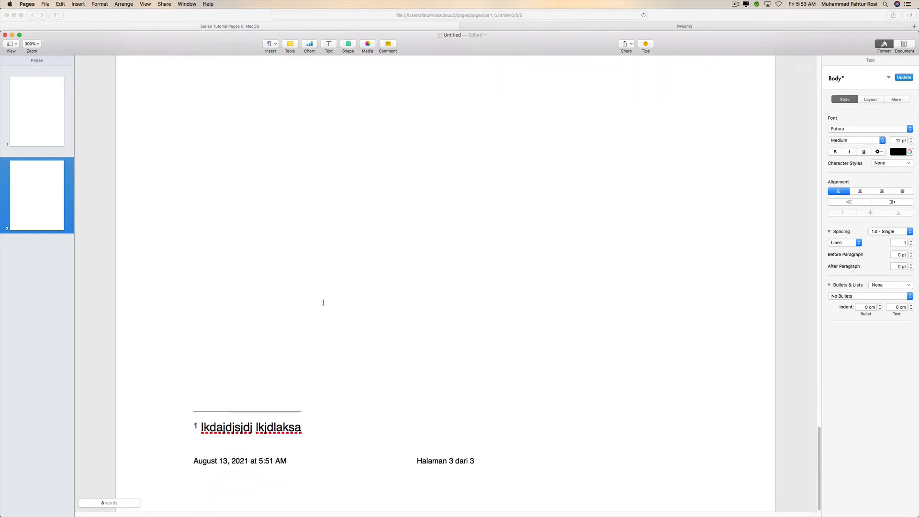
pyautogui.tripleClick(276, 427)
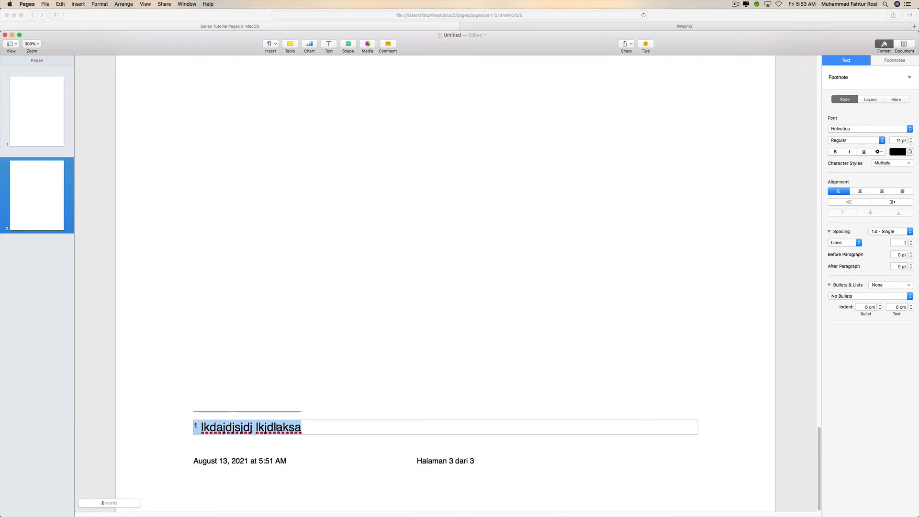
pyautogui.press('Right')
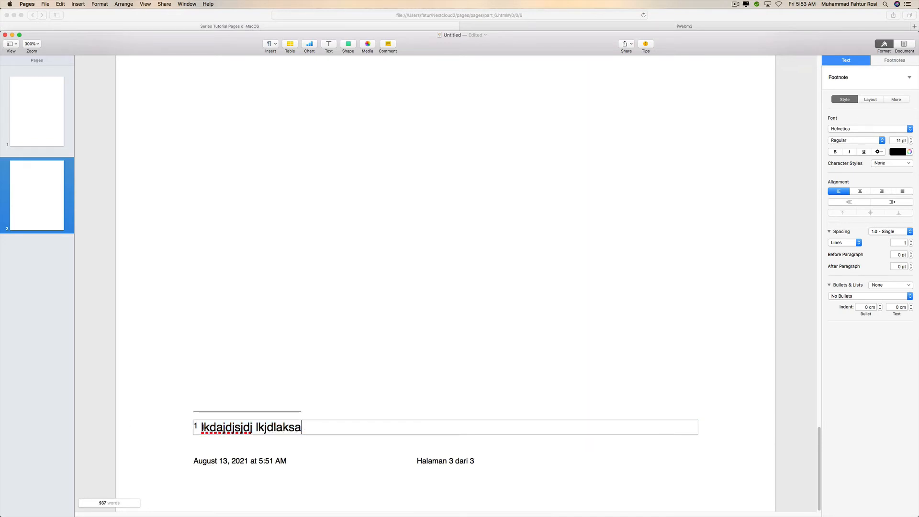
pyautogui.tripleClick(200, 427)
pyautogui.press('super+v')
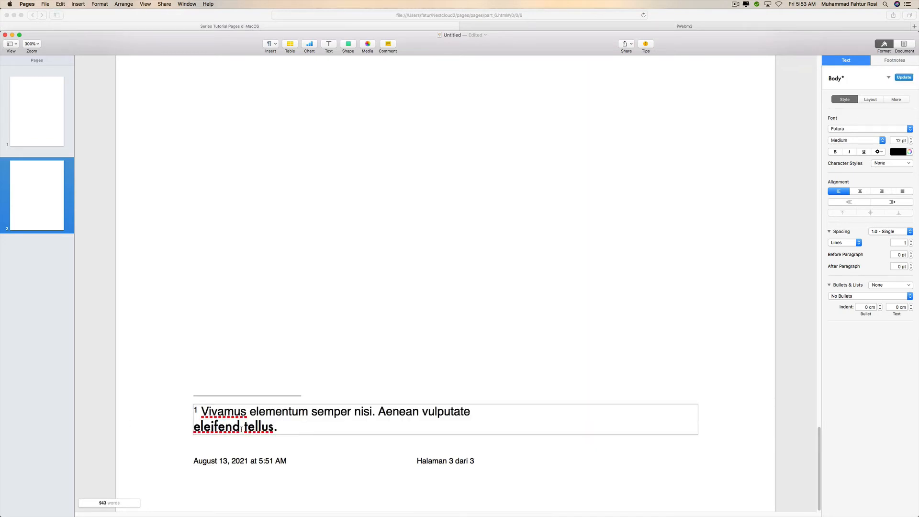
pyautogui.click(371, 292)
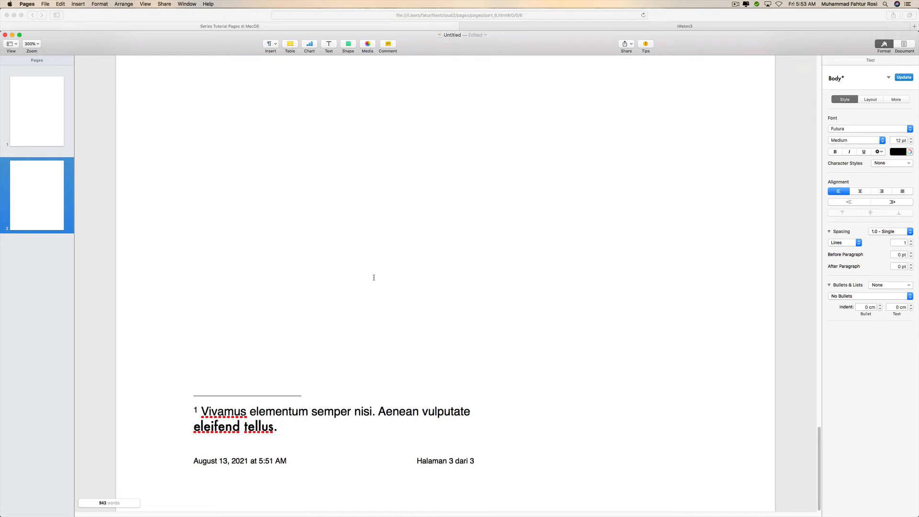
# - On page 2, move the body text "Curabitur ullamcorper ultricies nisi. Nam eget dui. Lorem ipsum dolor sit amet, consectetuer adipiscing elit." into a new footnote at that spot
pyautogui.scroll(10, 374, 278)
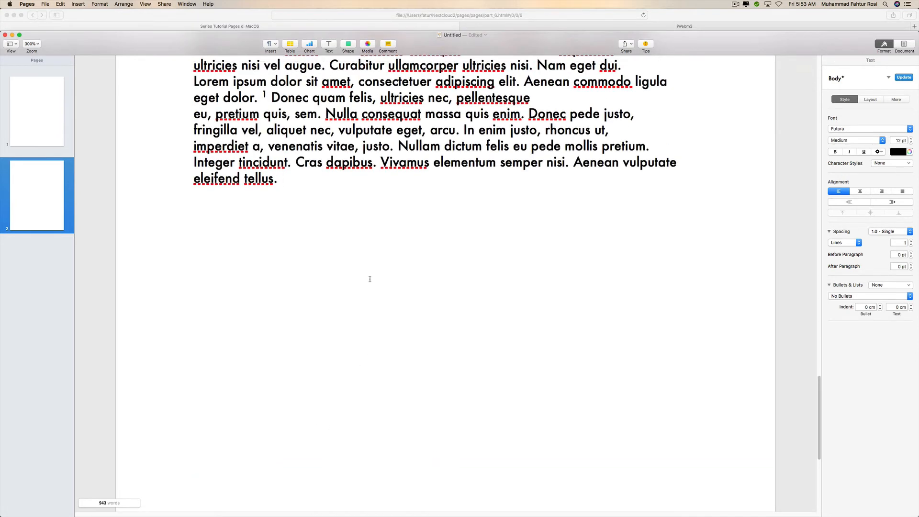
pyautogui.scroll(8, 342, 234)
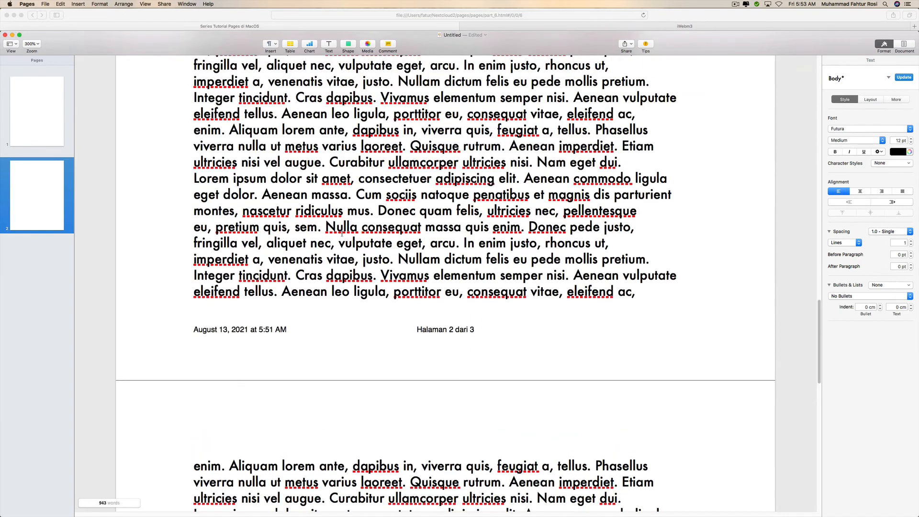
pyautogui.scroll(1, 342, 233)
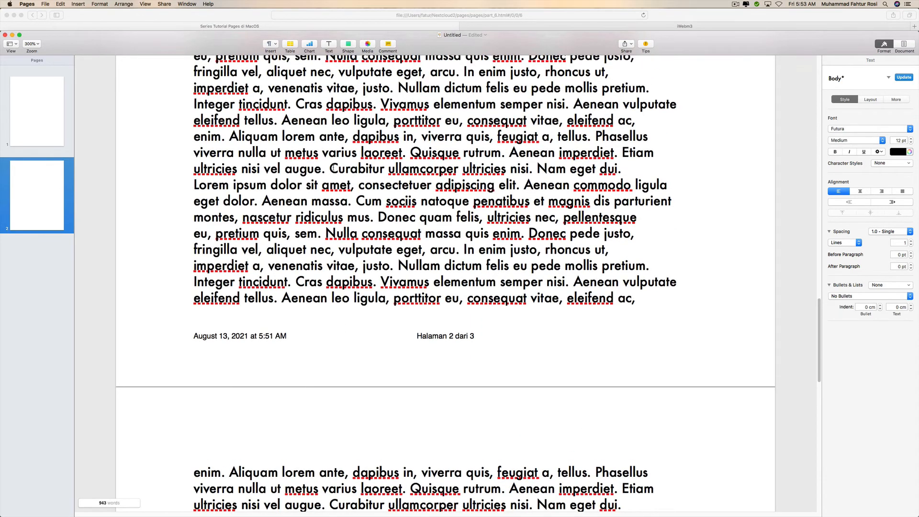
pyautogui.keyDown('shift'); pyautogui.click(519, 183); pyautogui.keyUp('shift')
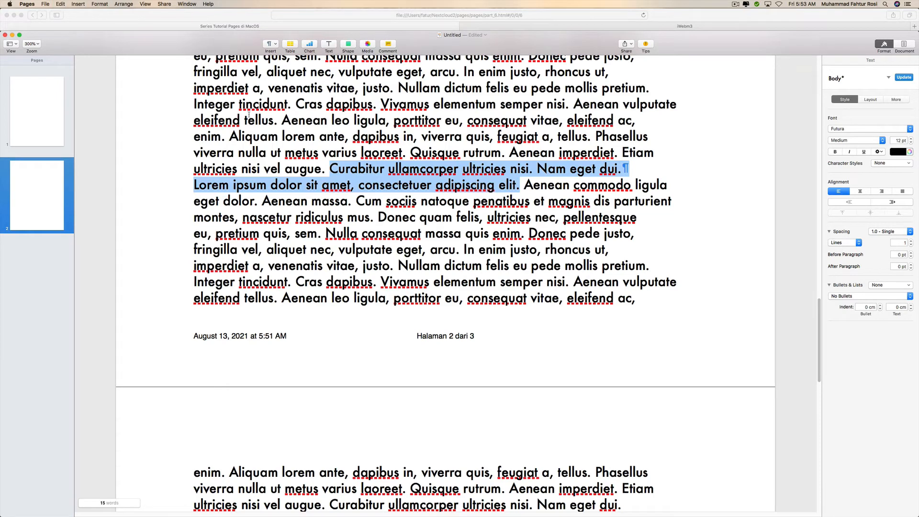
pyautogui.click(273, 46)
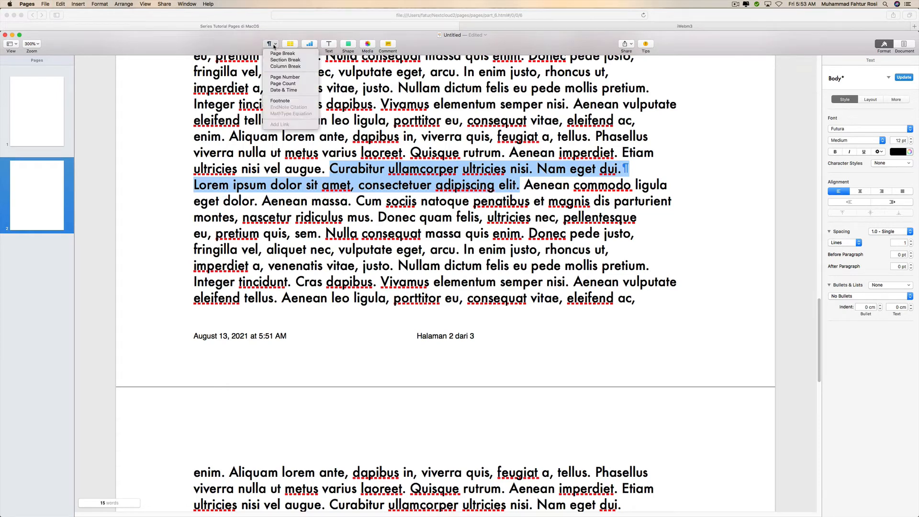
pyautogui.click(286, 101)
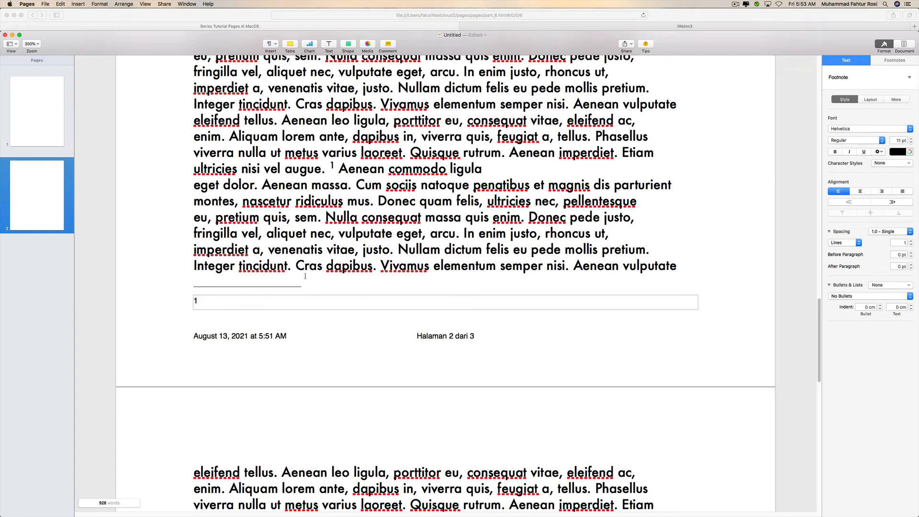
pyautogui.press('super+v')
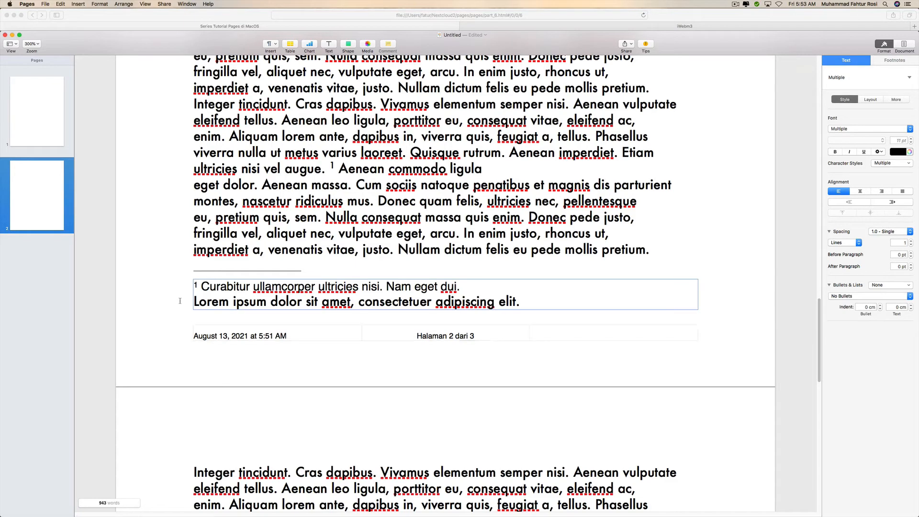
pyautogui.click(401, 169)
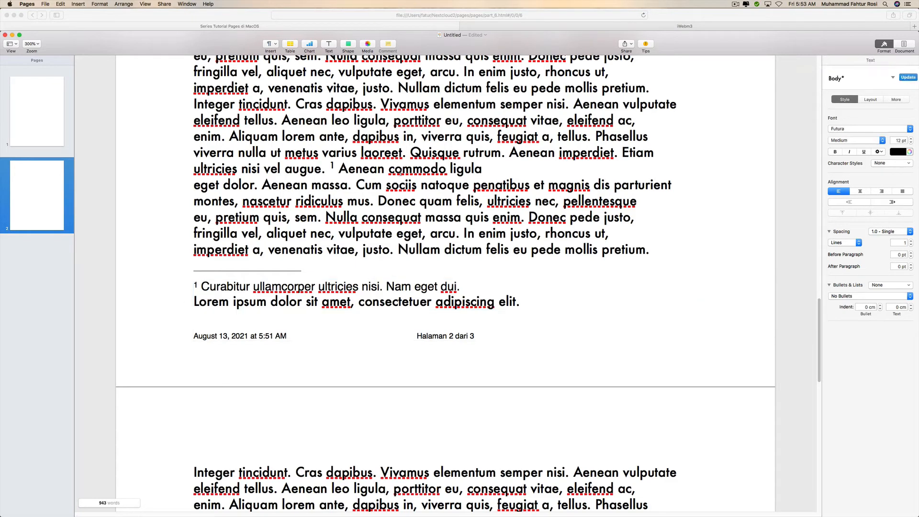
# - Examine the numbering of the footnote markers and footnote texts on pages 2 and 3
pyautogui.scroll(-10, 507, 172)
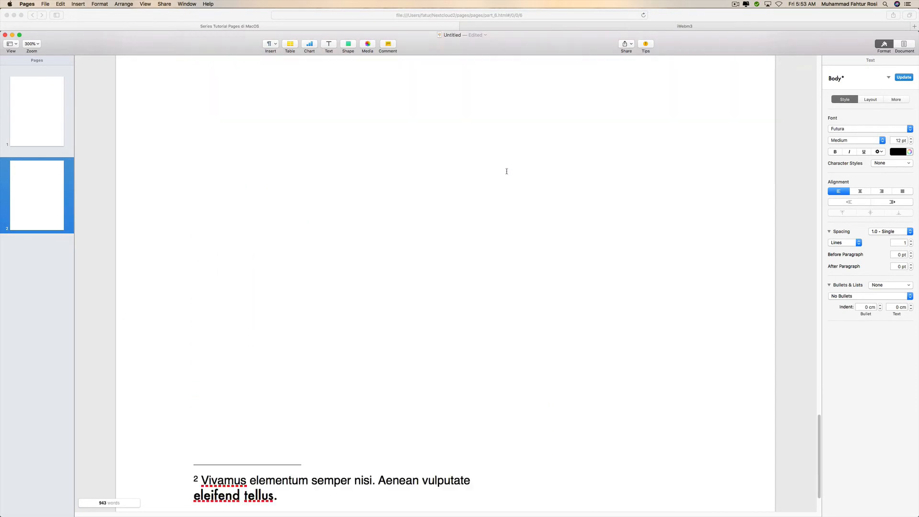
pyautogui.scroll(10, 506, 171)
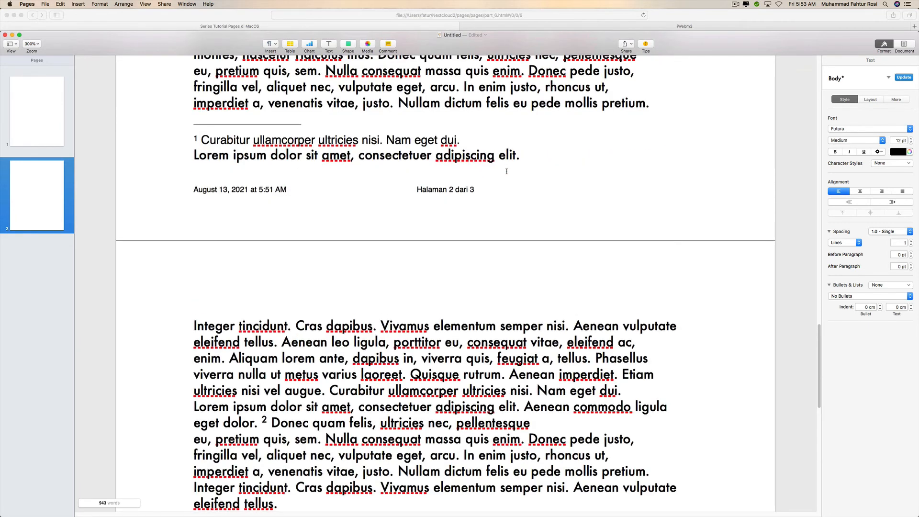
pyautogui.scroll(-8, 506, 172)
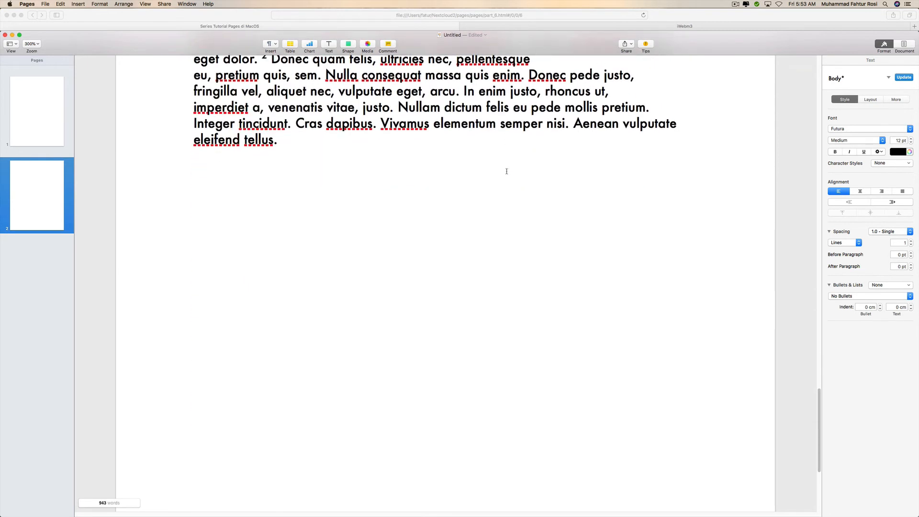
pyautogui.scroll(-6, 506, 171)
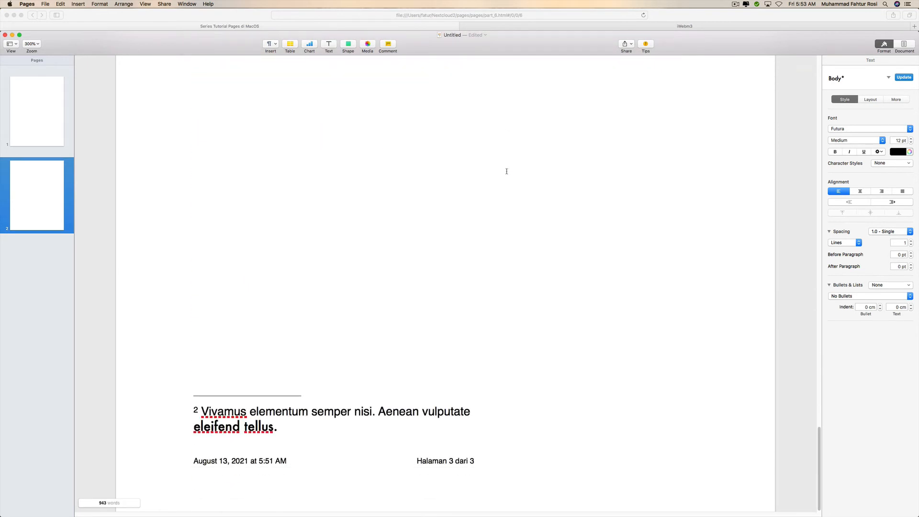
pyautogui.scroll(10, 506, 171)
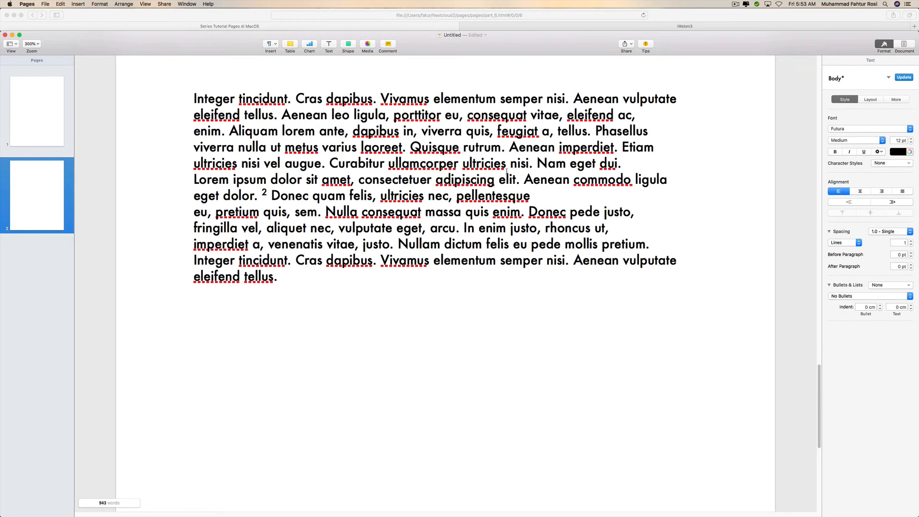
pyautogui.scroll(-8, 506, 171)
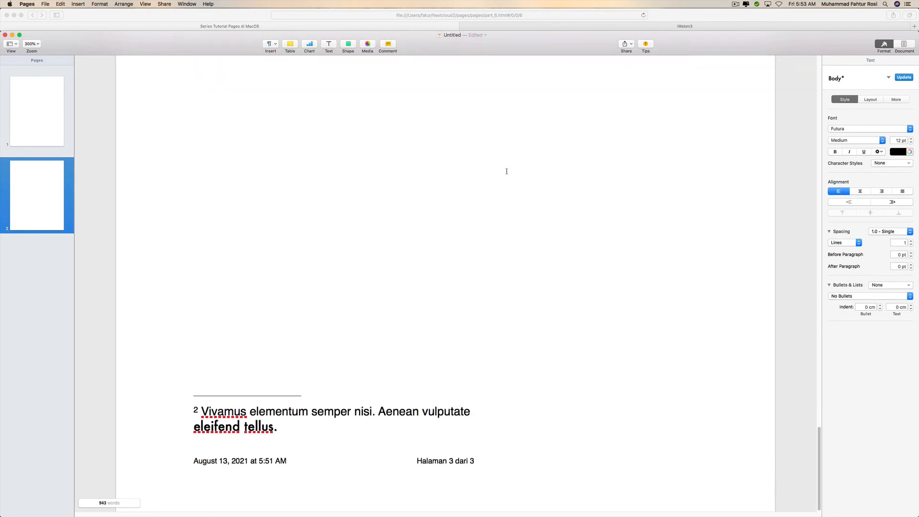
pyautogui.scroll(12, 506, 171)
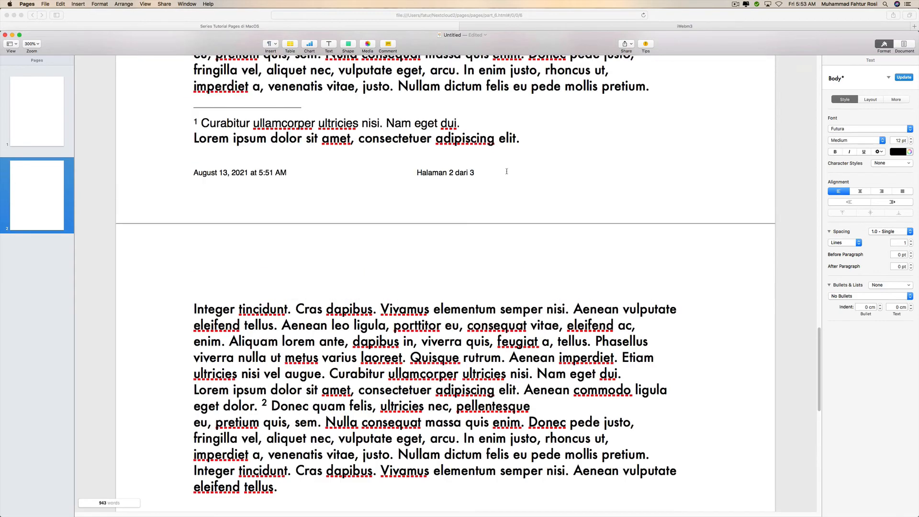
pyautogui.scroll(10, 507, 171)
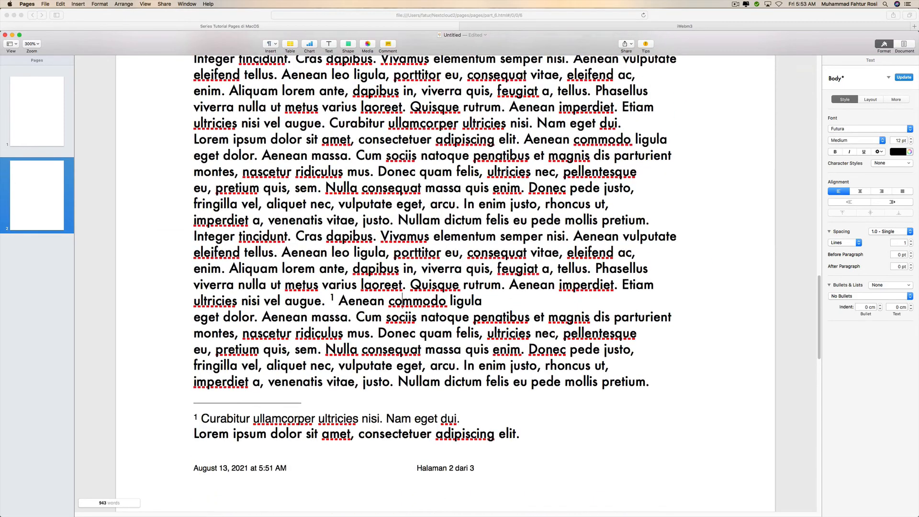
# - On page 2, move the body text "Nulla consequat massa quis enim. Donec pede justo, fringilla vel, aliquet nec, vulputate eget, arcu." into a new footnote there
pyautogui.scroll(1, 506, 172)
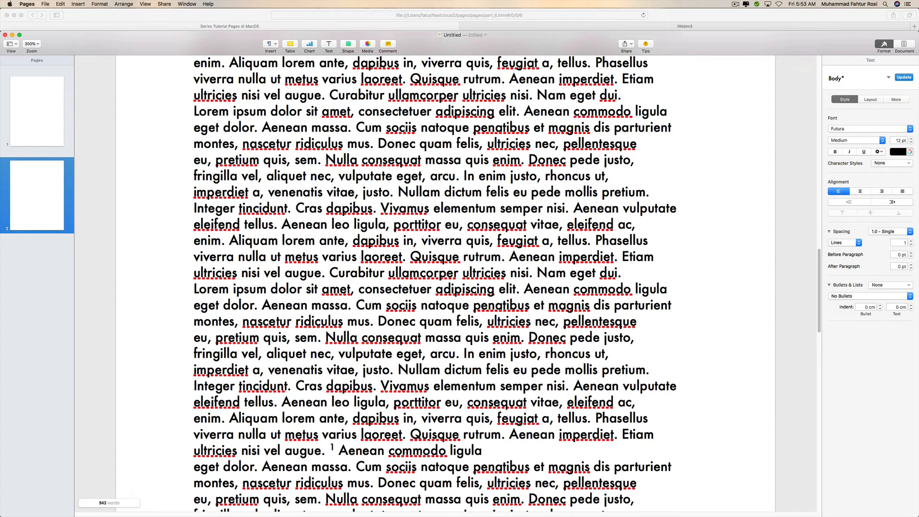
pyautogui.moveTo(325, 159); pyautogui.dragTo(461, 175)
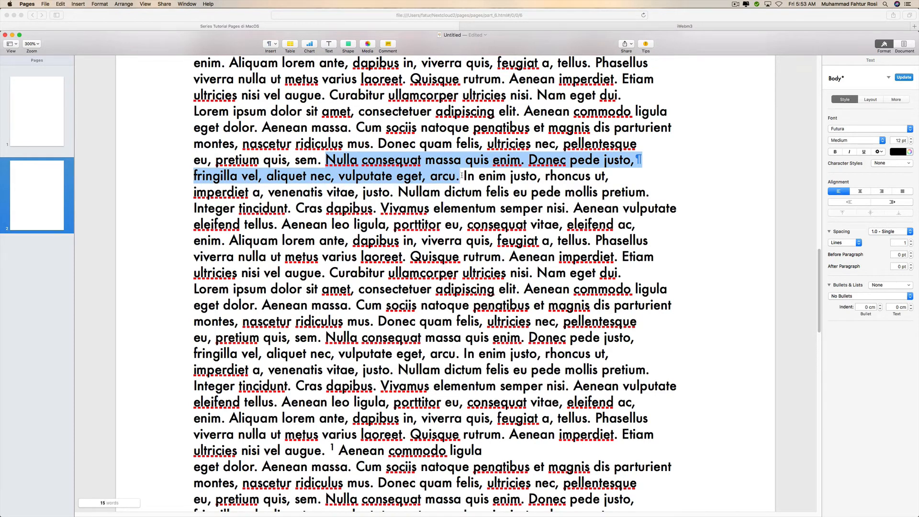
pyautogui.press('super+c')
pyautogui.click(270, 44)
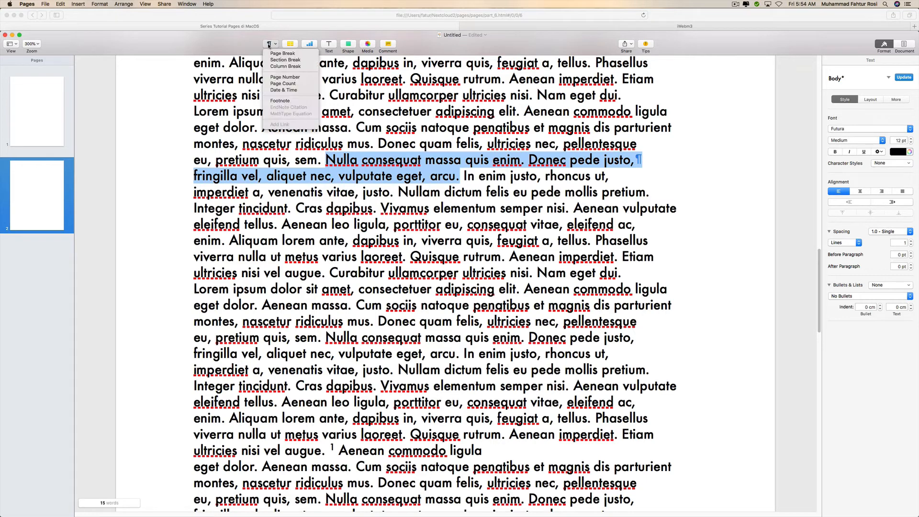
pyautogui.click(280, 101)
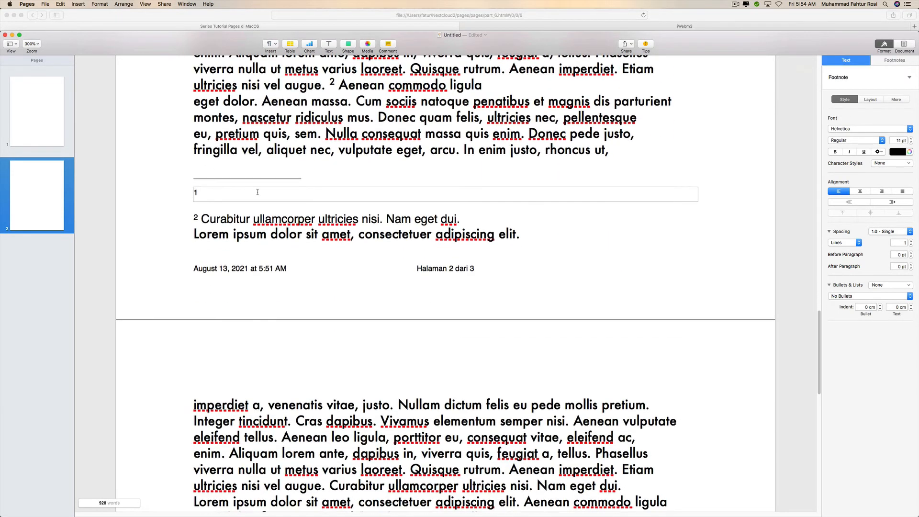
pyautogui.press('super+v')
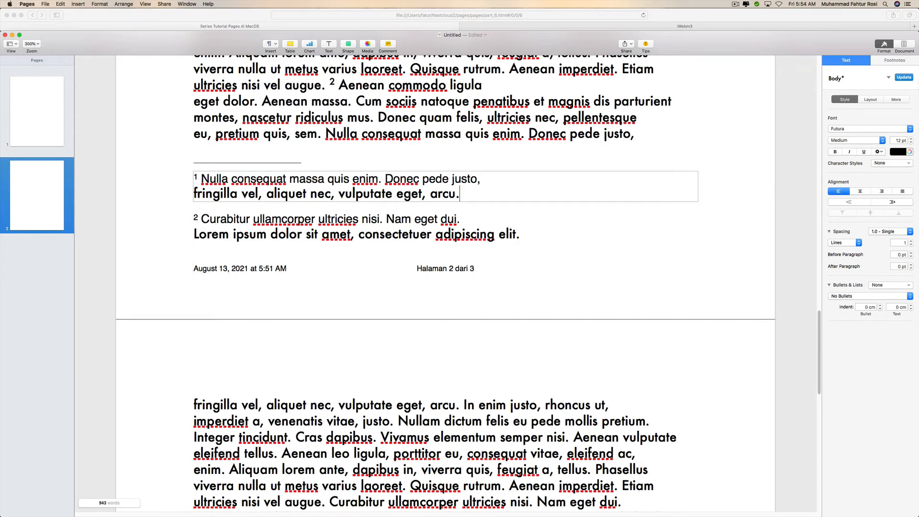
# - Set all text of the new first footnote on page 2 to 7 pt
pyautogui.press('super+a')
pyautogui.click(343, 179)
pyautogui.press('super+a')
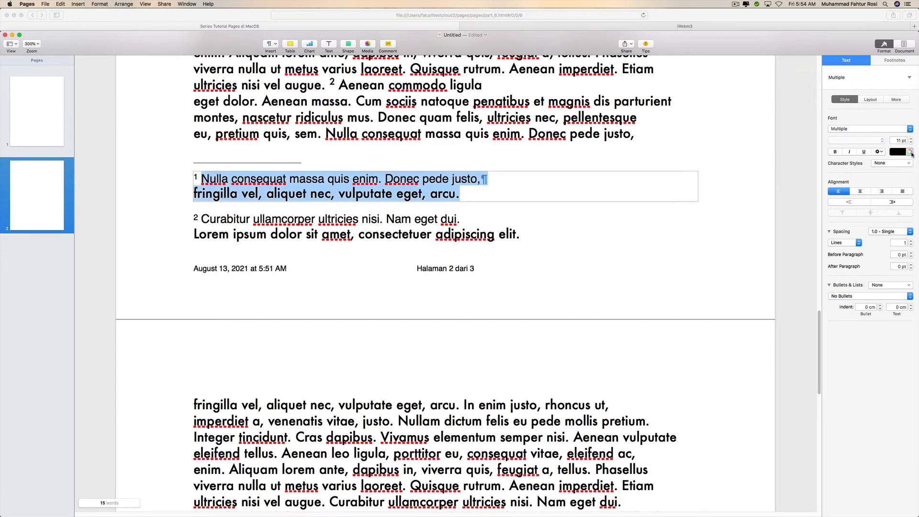
pyautogui.click(911, 142)
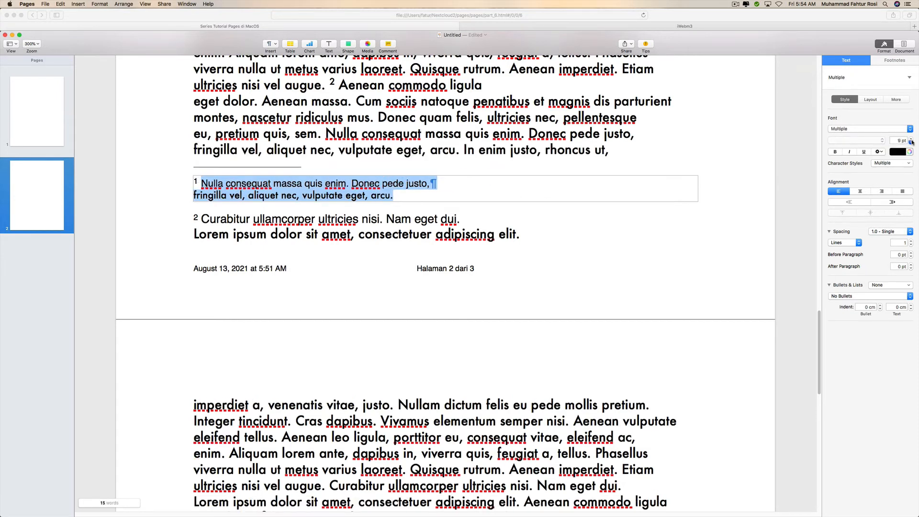
pyautogui.click(911, 142)
pyautogui.click(911, 142)
pyautogui.click(911, 142)
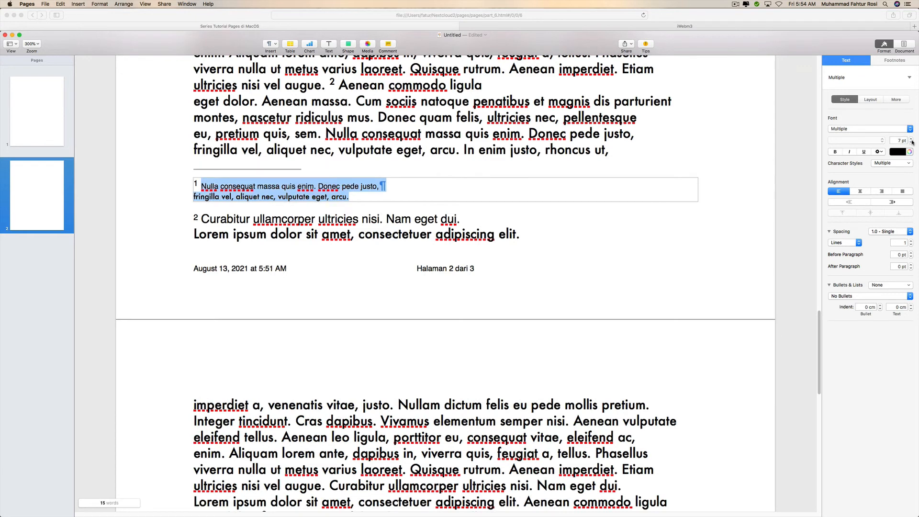
# - Join the first footnote's two lines into one and set "fringilla vel, aliquet nec, vulputate eget, arcu." to 8 pt
pyautogui.click(475, 188)
pyautogui.press('Delete')
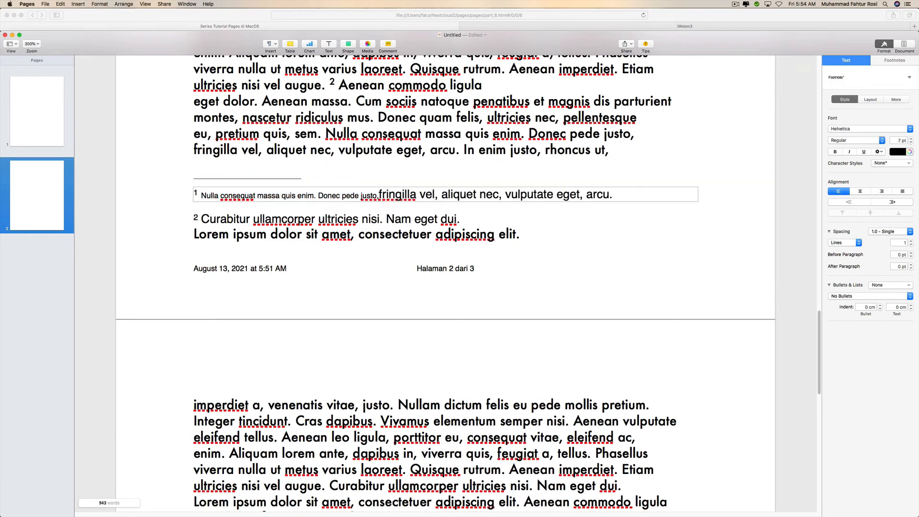
pyautogui.press('super+shift+Right')
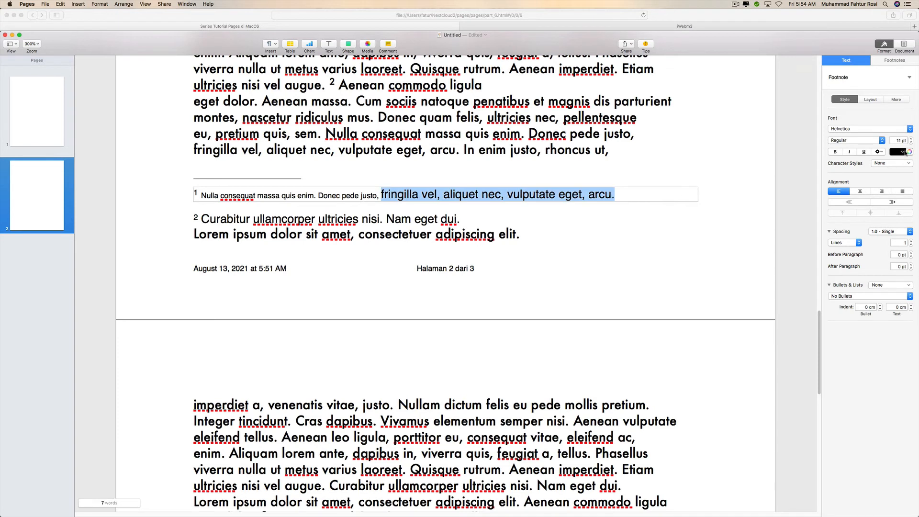
pyautogui.click(909, 143)
pyautogui.click(909, 142)
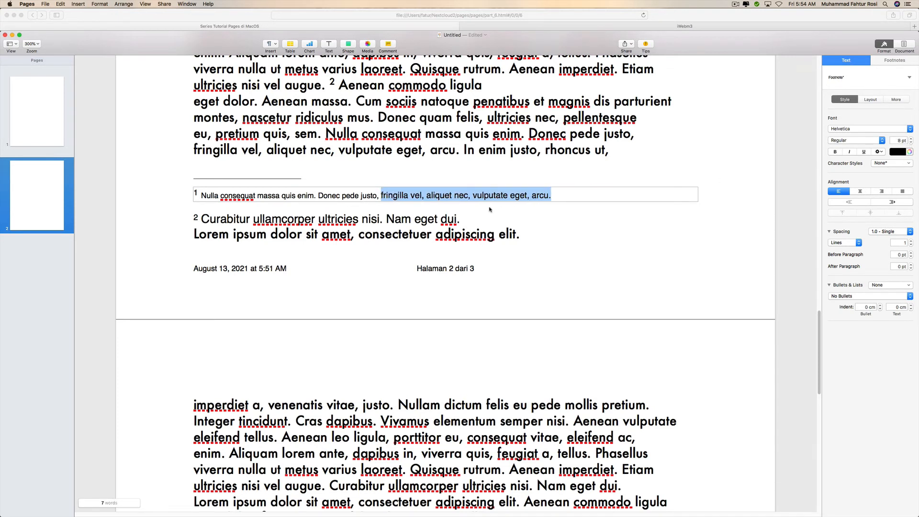
# - Join the two lines of the second footnote on page 2 into a single paragraph
pyautogui.click(480, 223)
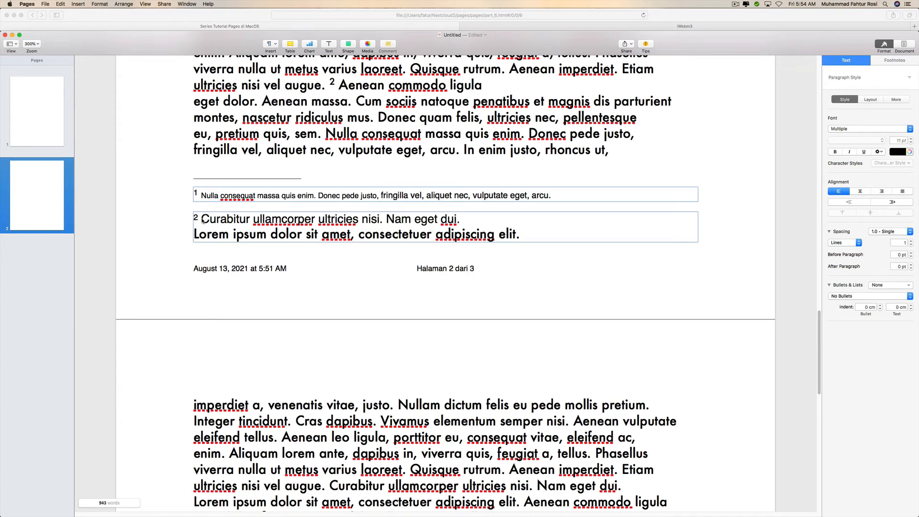
pyautogui.doubleClick(220, 219)
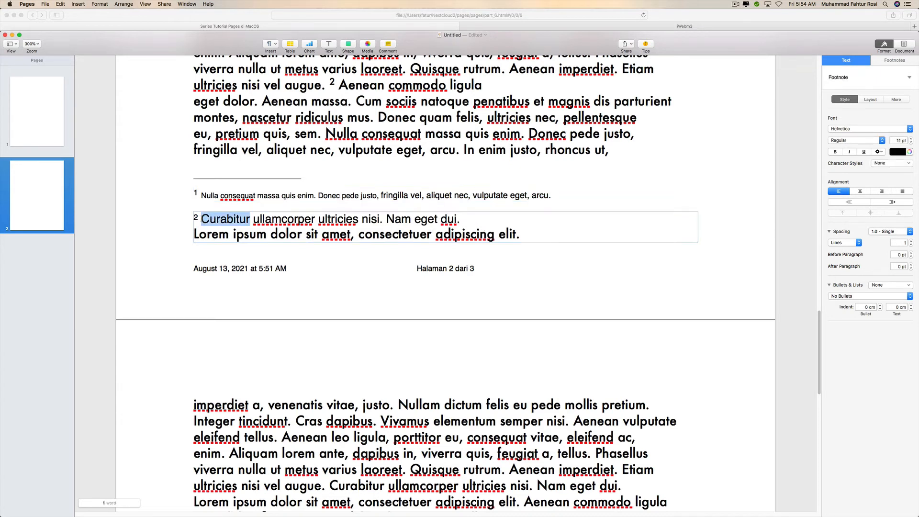
pyautogui.click(469, 219)
pyautogui.press('Delete')
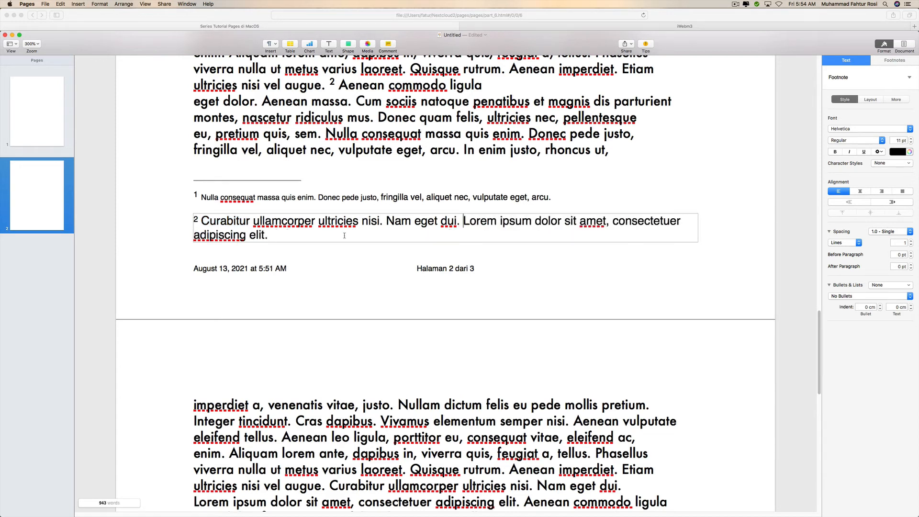
# - Set the second footnote's entire text to 7 pt and return to the body text
pyautogui.moveTo(264, 236); pyautogui.dragTo(224, 218)
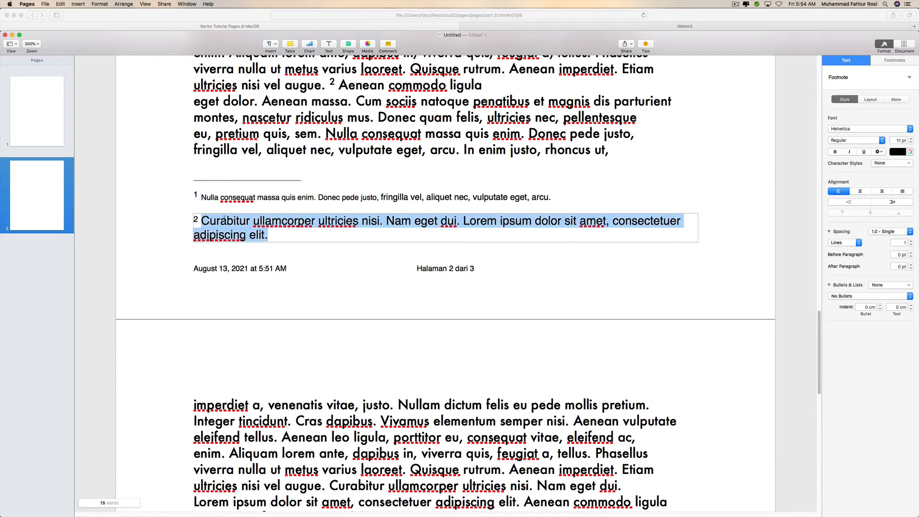
pyautogui.click(911, 142)
pyautogui.click(911, 142)
pyautogui.click(911, 142)
pyautogui.click(911, 142)
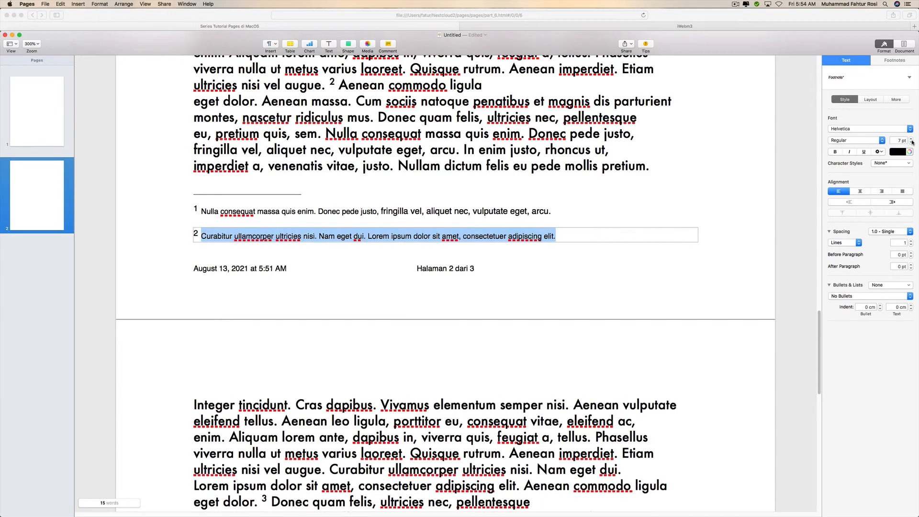
pyautogui.click(557, 150)
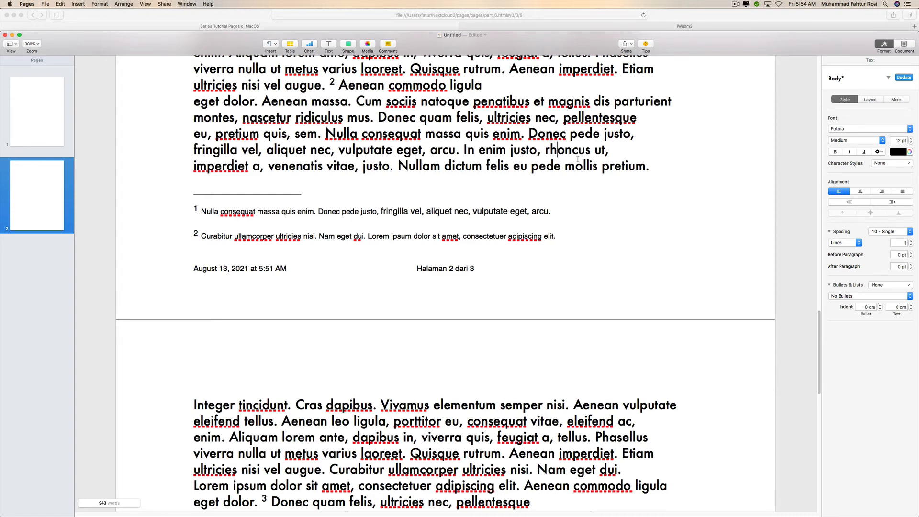
# - Switch to the presentation in Safari, advance it to the next topic, and return to Pages
pyautogui.scroll(5, 577, 159)
pyautogui.press('super+Tab')
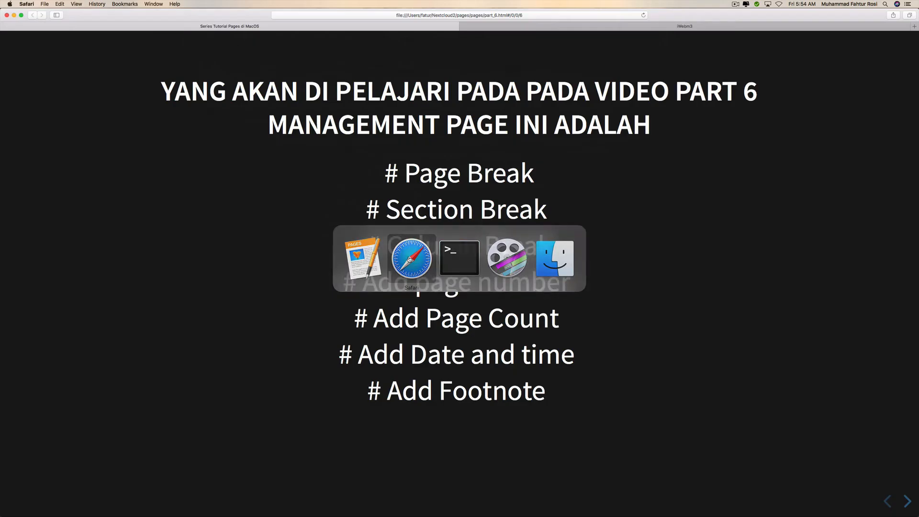
pyautogui.press('Right')
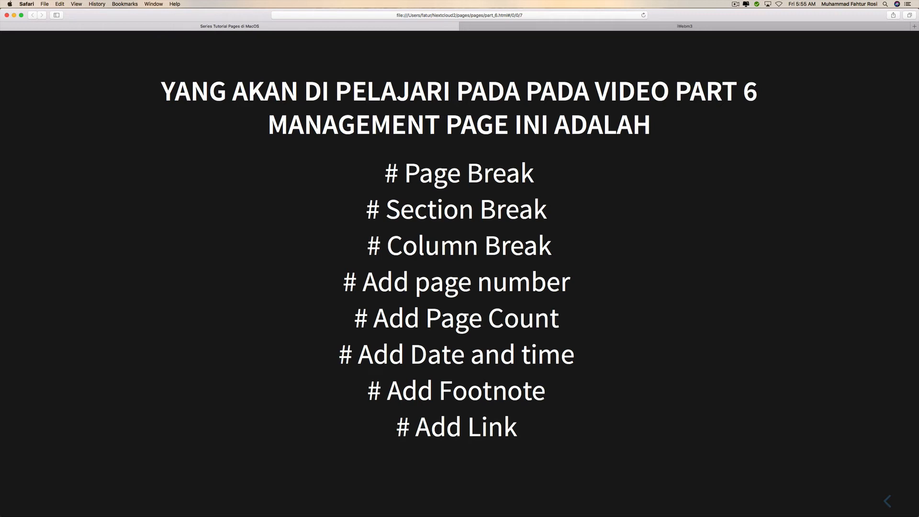
pyautogui.press('super+Tab')
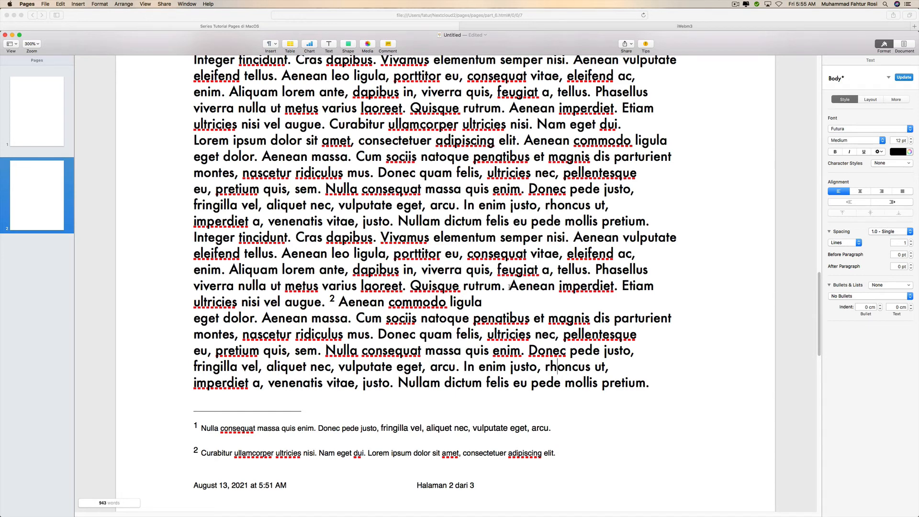
pyautogui.moveTo(509, 285); pyautogui.dragTo(488, 302)
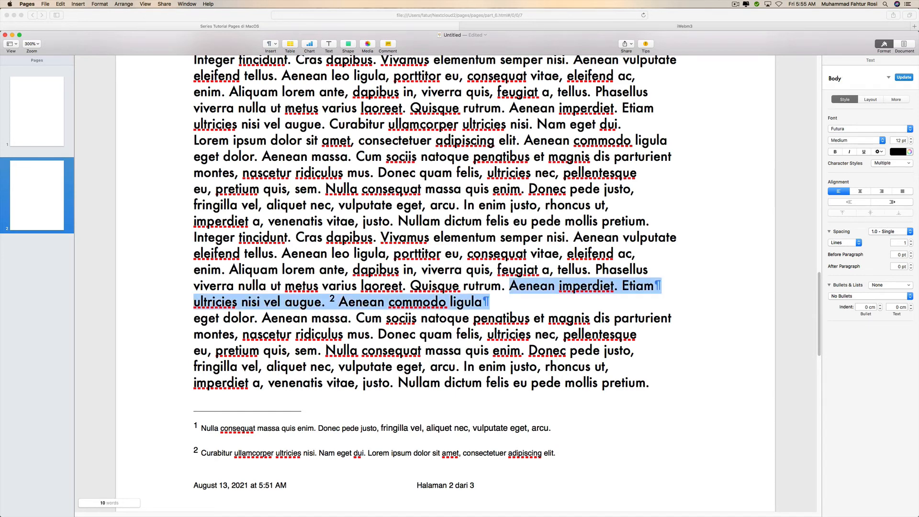
pyautogui.click(270, 44)
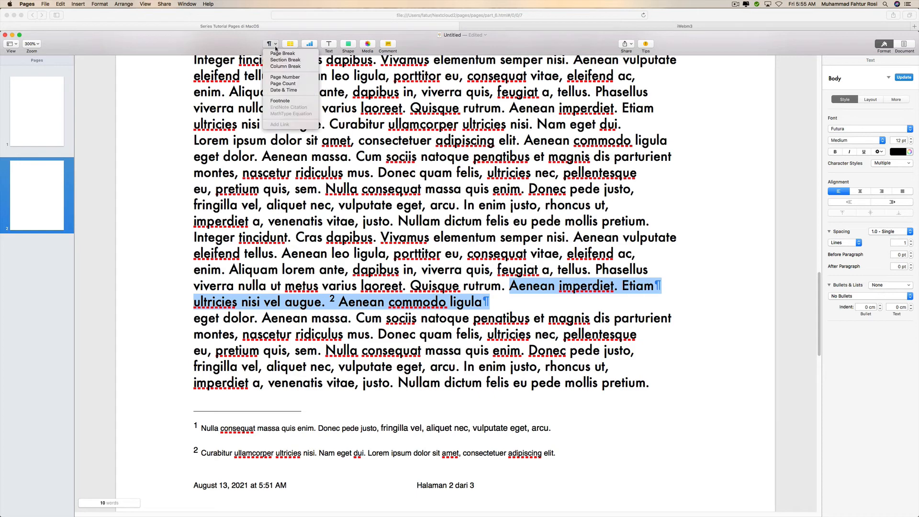
pyautogui.click(334, 111)
pyautogui.doubleClick(522, 286)
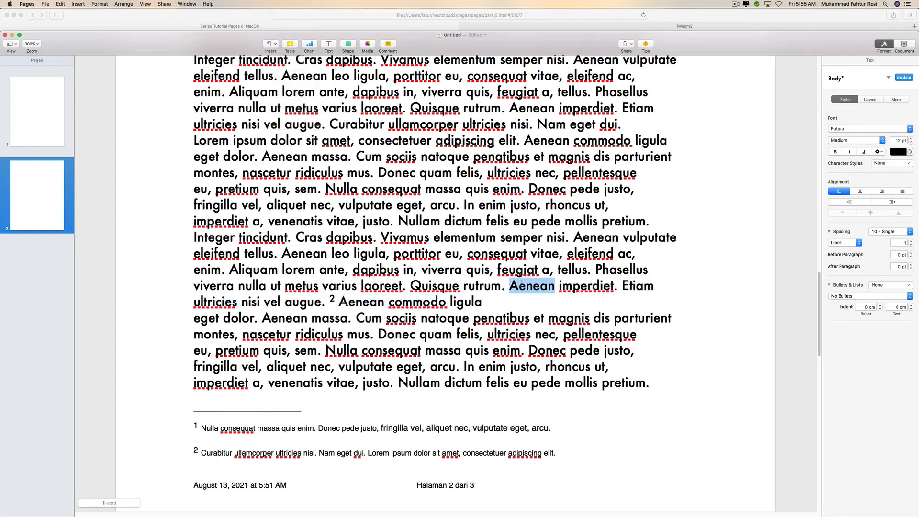
pyautogui.click(270, 44)
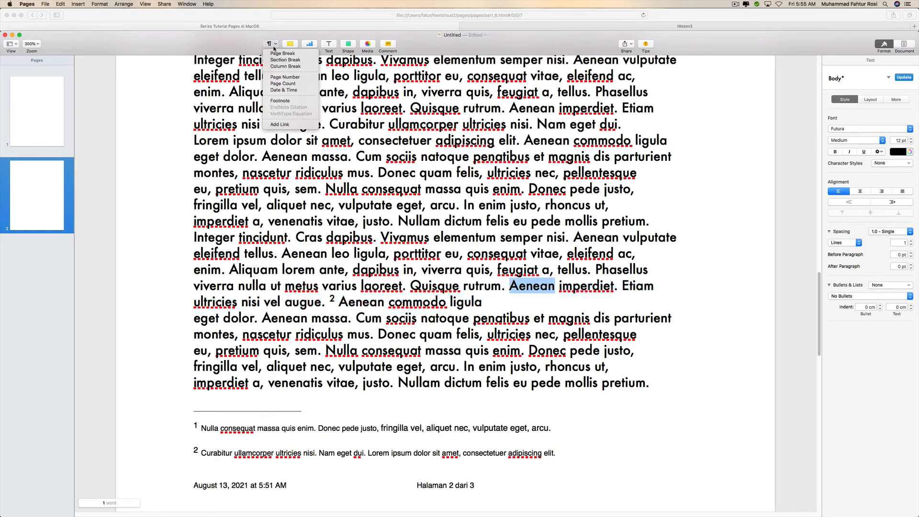
pyautogui.click(280, 124)
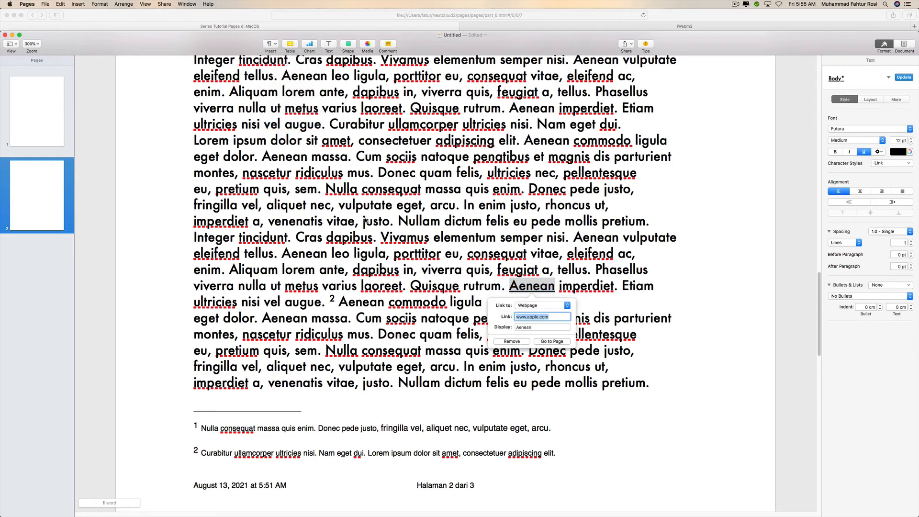
pyautogui.click(581, 332)
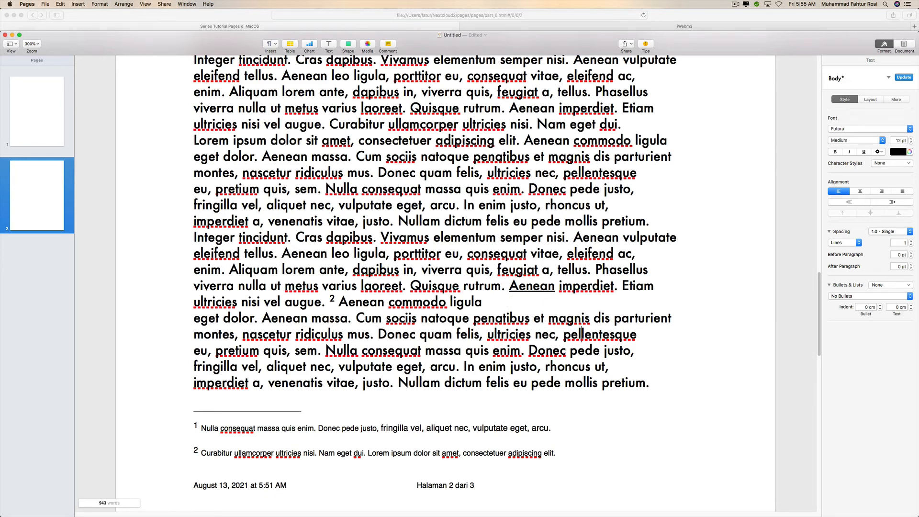
# - Follow the "Aenean" link, look over the page it opens in Safari, and return to Pages
pyautogui.click(535, 289)
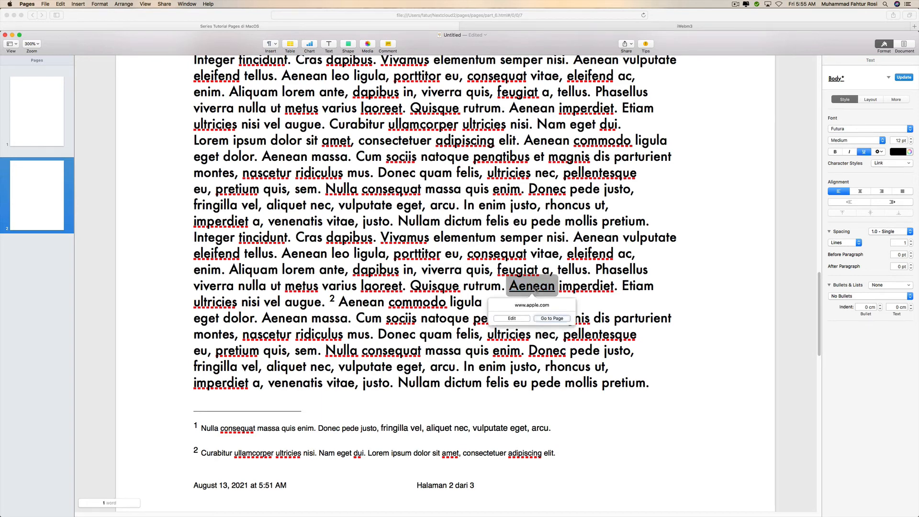
pyautogui.click(549, 319)
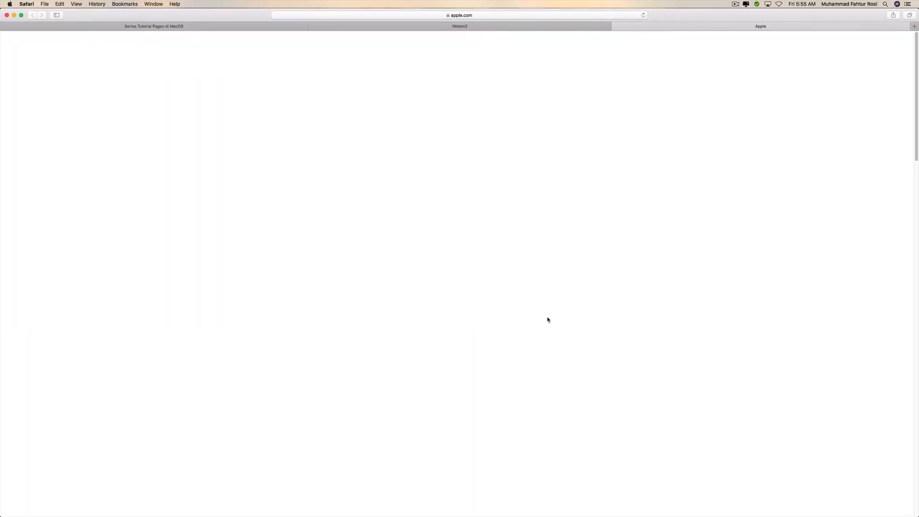
pyautogui.scroll(-15, 548, 318)
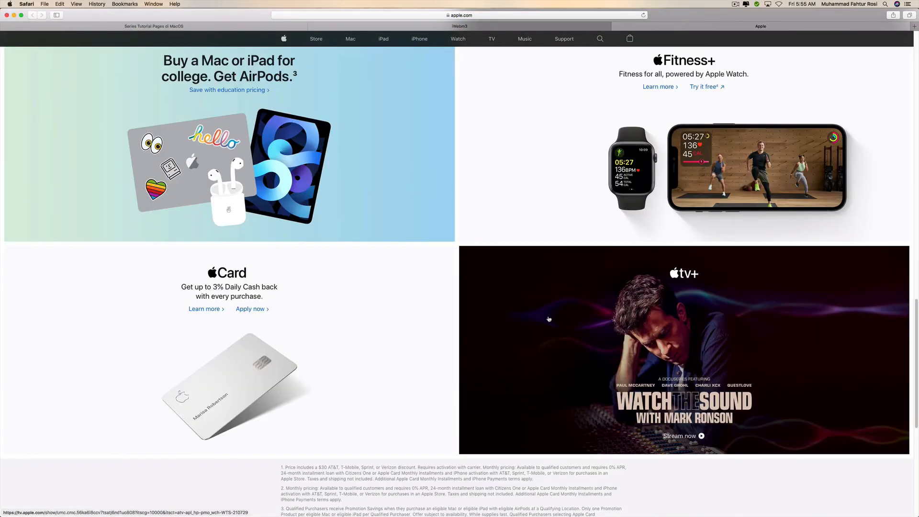
pyautogui.scroll(20, 548, 319)
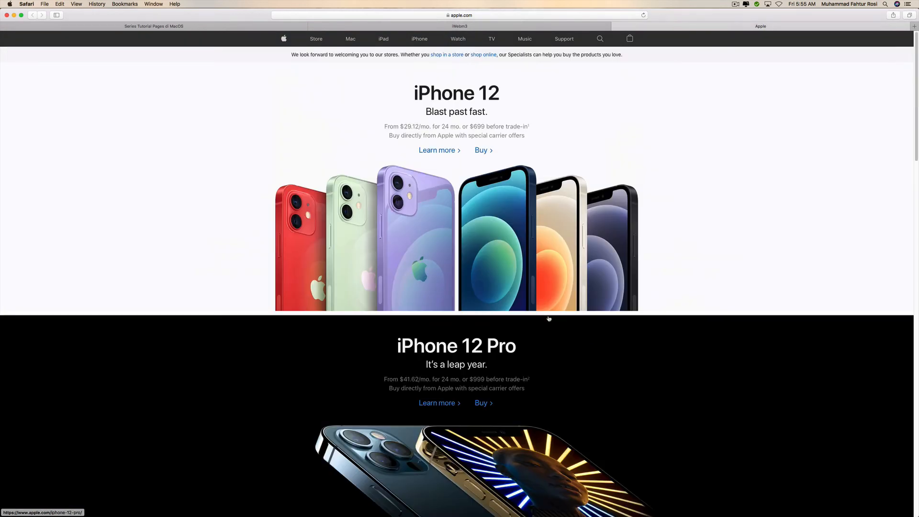
pyautogui.press('super+Tab')
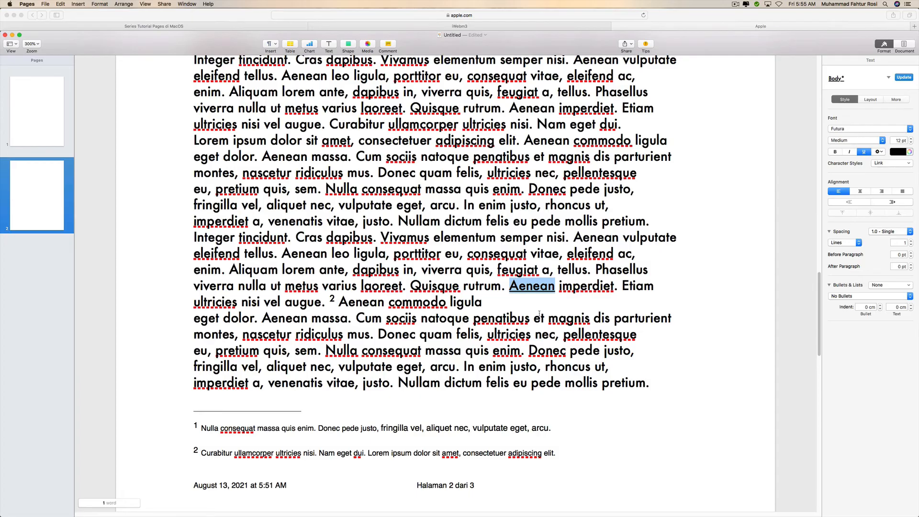
# - Review the whole document, from the three-column first page to the footnotes and footers of the following pages
pyautogui.click(539, 313)
pyautogui.scroll(-4, 531, 311)
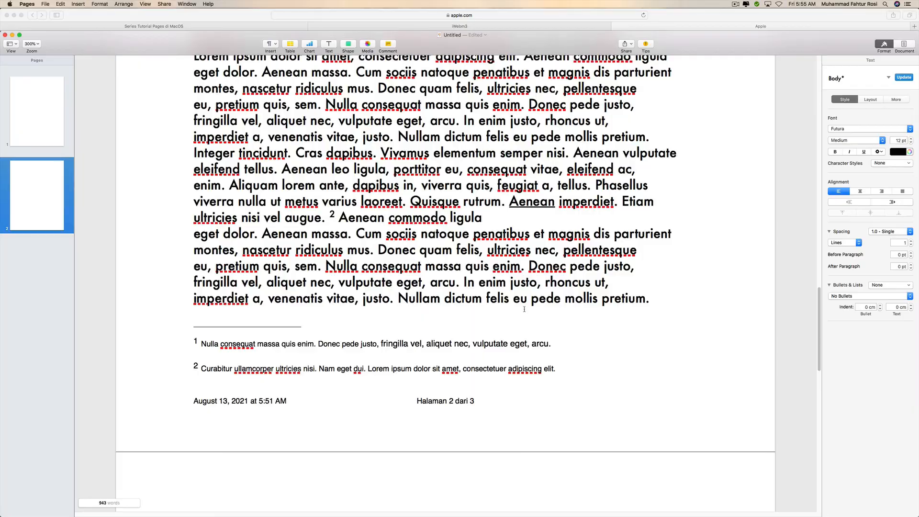
pyautogui.scroll(15, 524, 309)
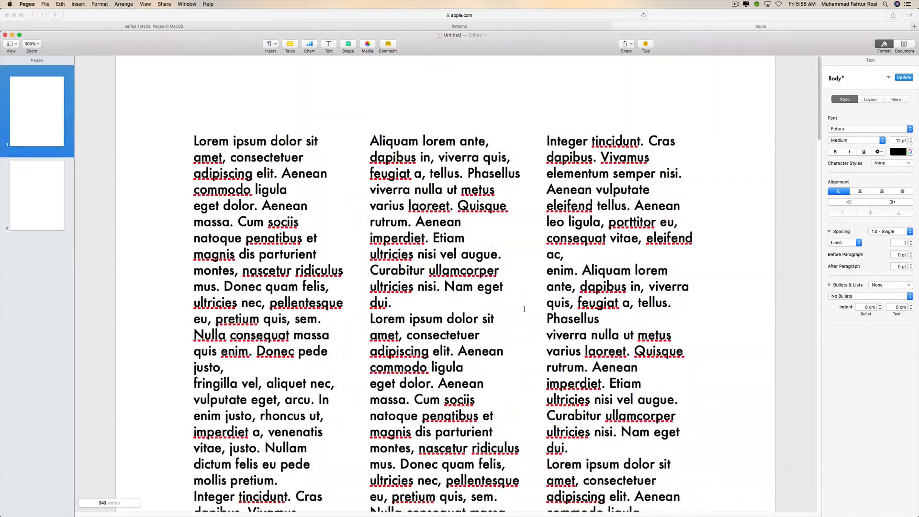
pyautogui.scroll(-20, 524, 308)
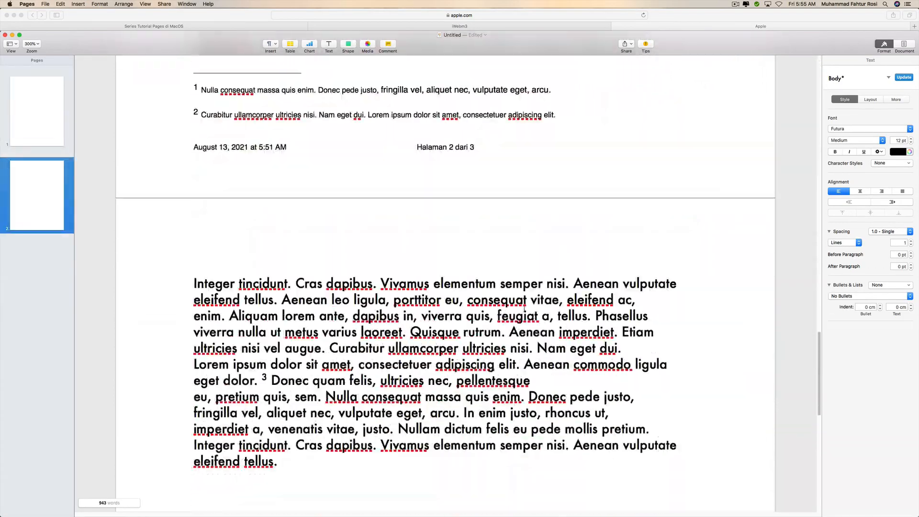
pyautogui.scroll(10, 525, 308)
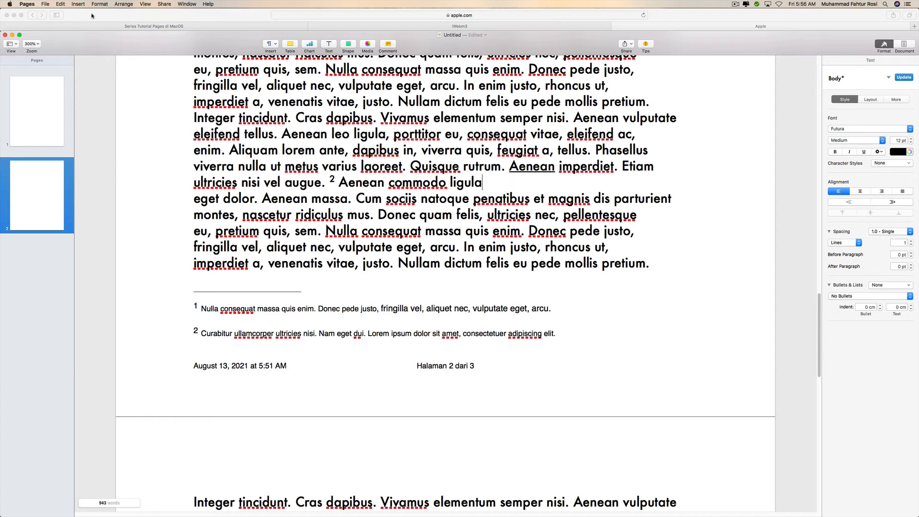
# - Export the document as a PDF with Best image quality, named "Sample pages 6", to the sample folder
pyautogui.click(45, 4)
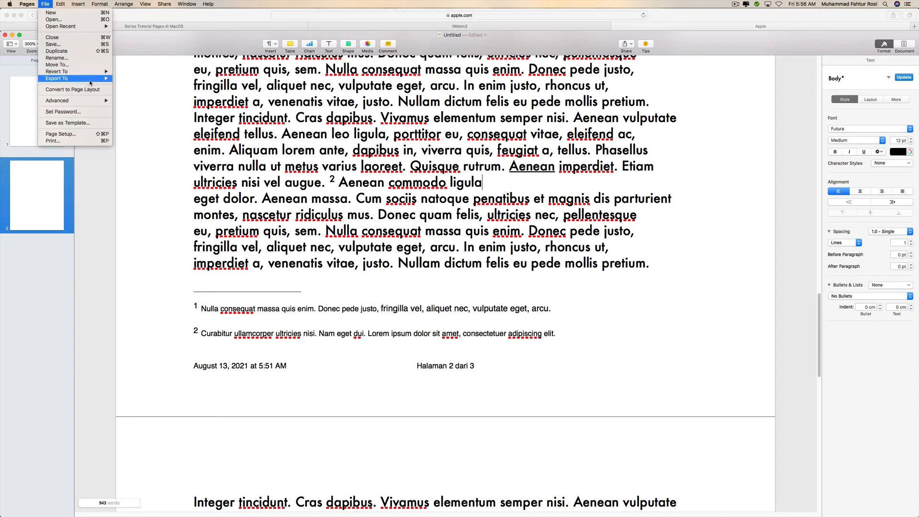
pyautogui.moveTo(93, 78)
pyautogui.click(131, 79)
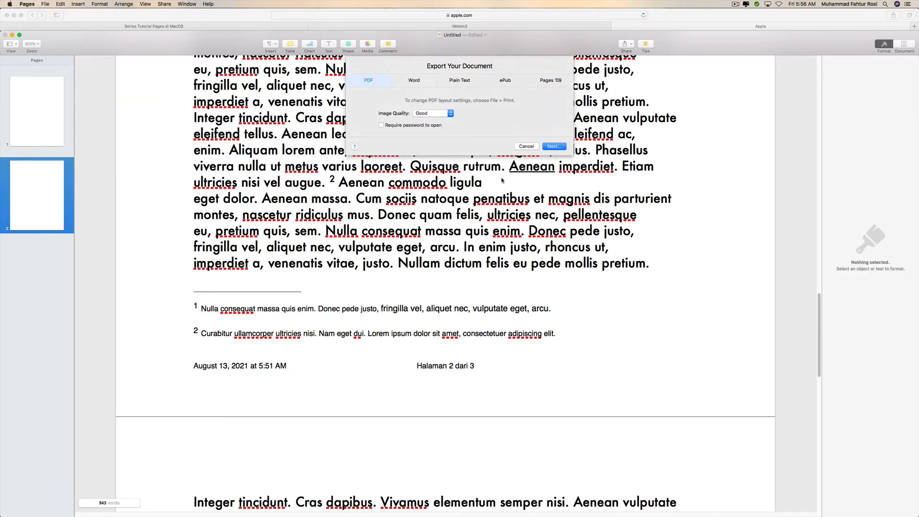
pyautogui.click(440, 115)
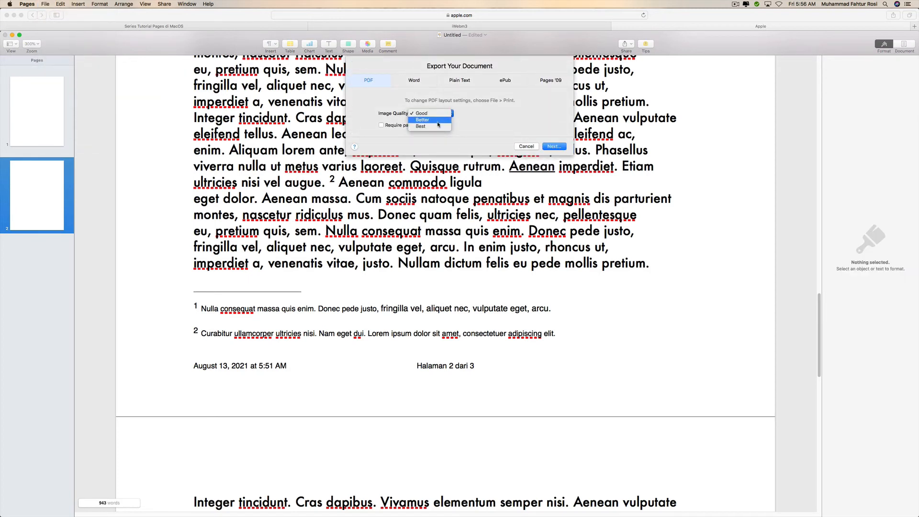
pyautogui.click(421, 127)
pyautogui.click(555, 147)
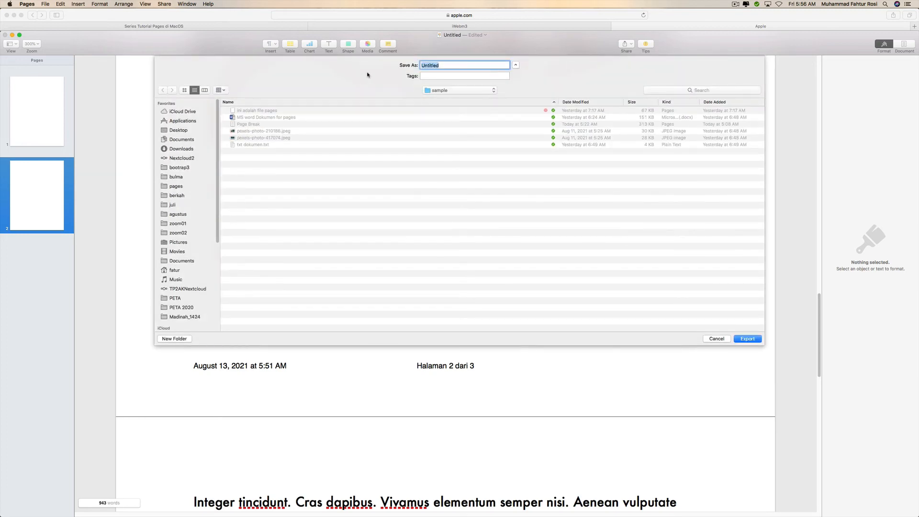
pyautogui.click(457, 64)
pyautogui.doubleClick(457, 65)
pyautogui.write('Sample pages 6')
pyautogui.click(759, 339)
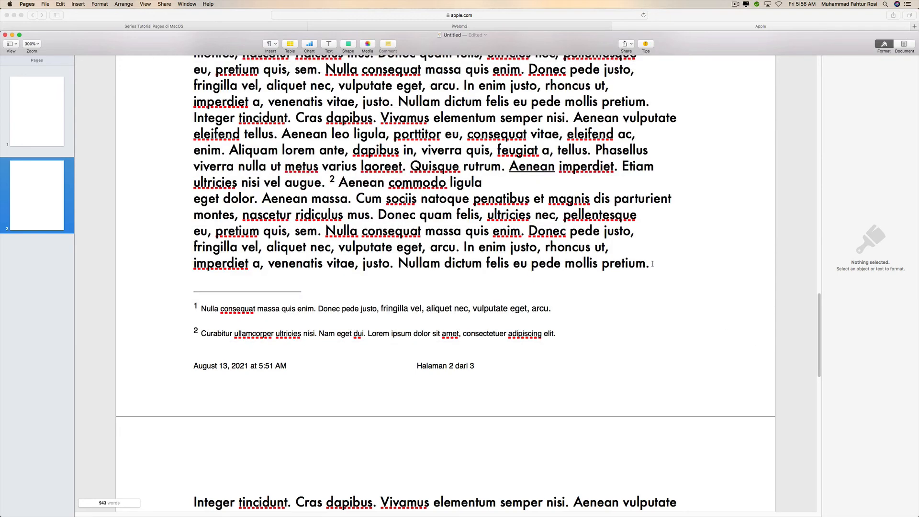
# - Switch to Finder, browse to the sample folder inside pages in a new window, and open the "Sample pages 6" PDF in Preview
pyautogui.press('super+Tab')
pyautogui.press('super+Tab')
pyautogui.press('super+Tab')
pyautogui.press('super+Tab')
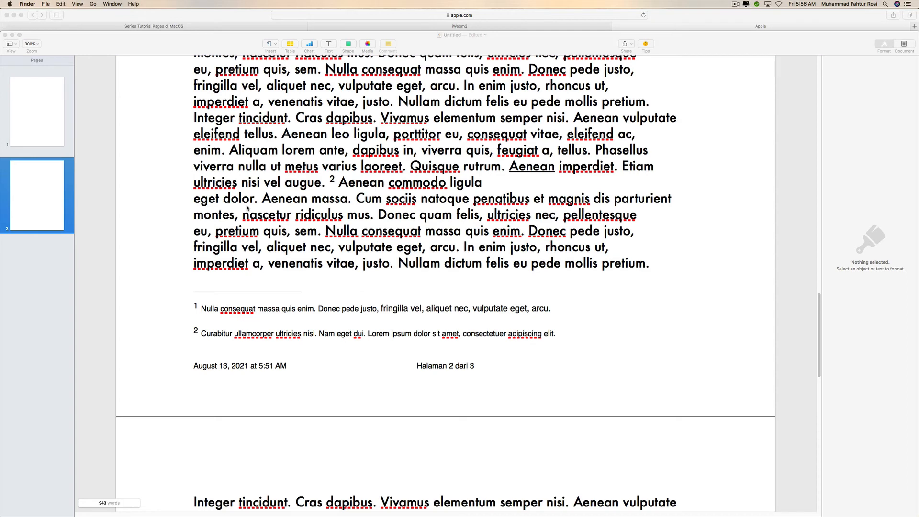
pyautogui.press('super+n')
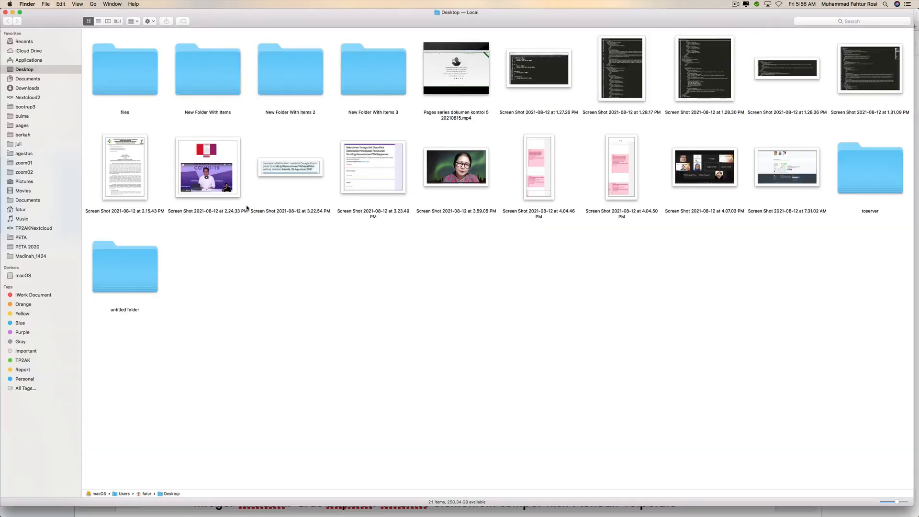
pyautogui.click(44, 125)
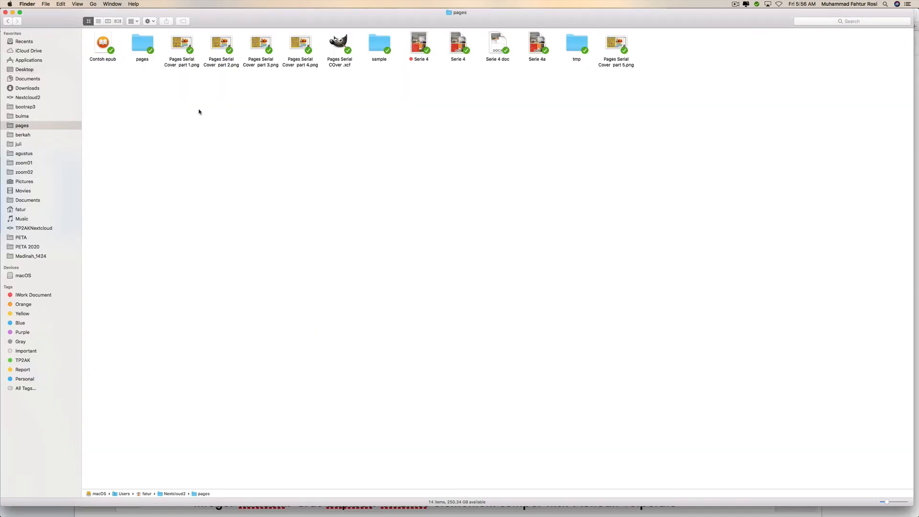
pyautogui.doubleClick(379, 47)
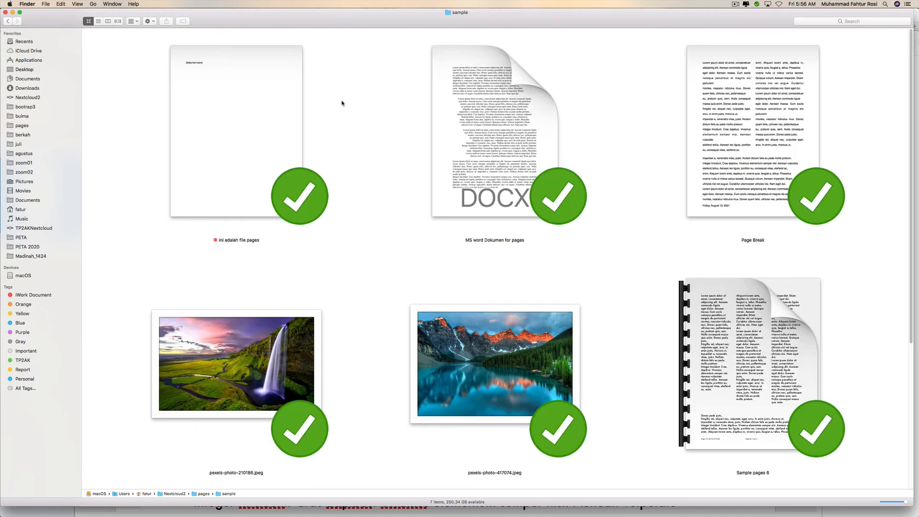
pyautogui.scroll(-5, 380, 120)
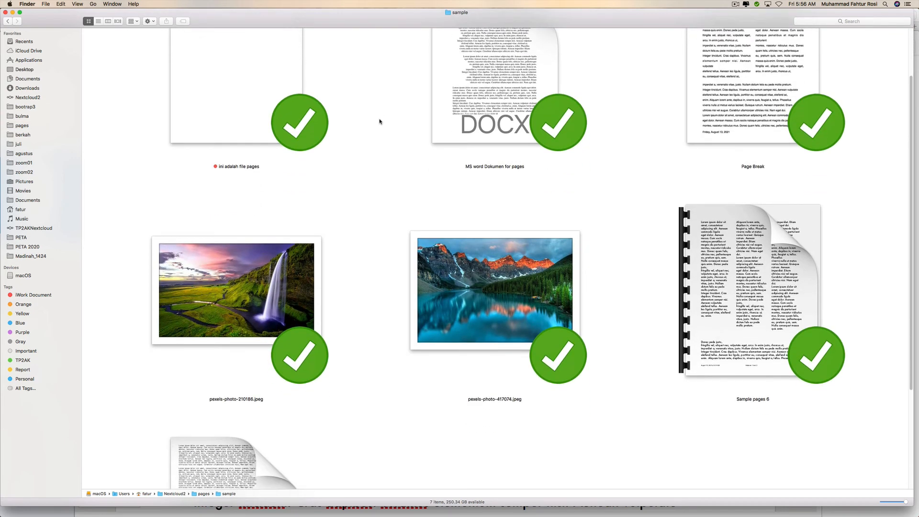
pyautogui.click(735, 239)
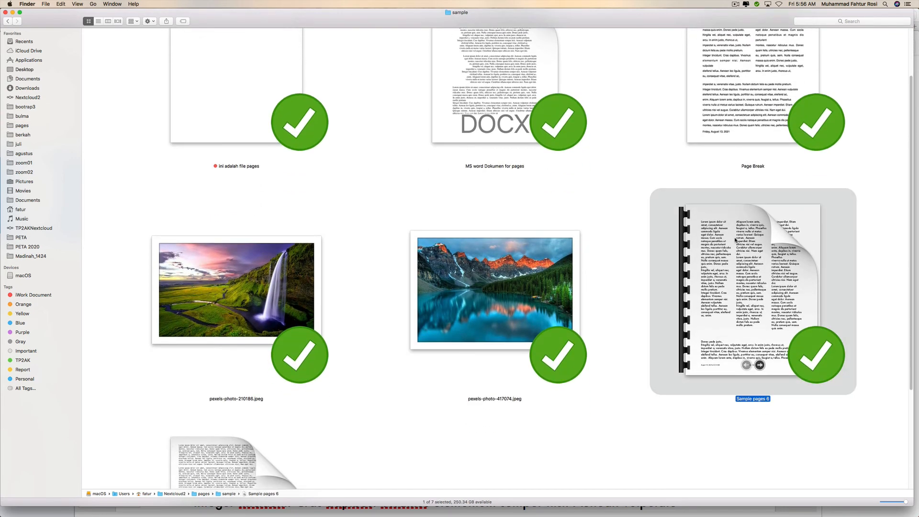
pyautogui.doubleClick(735, 239)
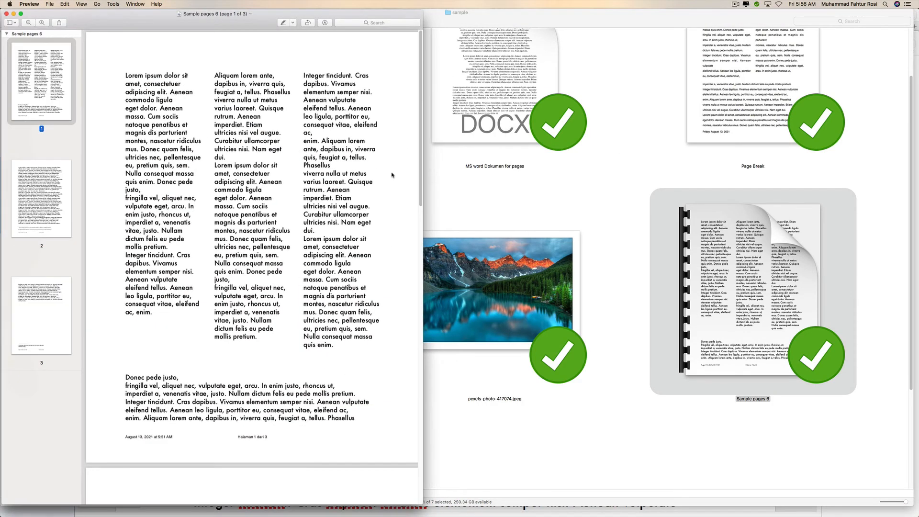
# - Test the PDF's "Aenean" web link on page 2, return to Preview, and review the PDF from its first to its last page
pyautogui.scroll(-15, 360, 169)
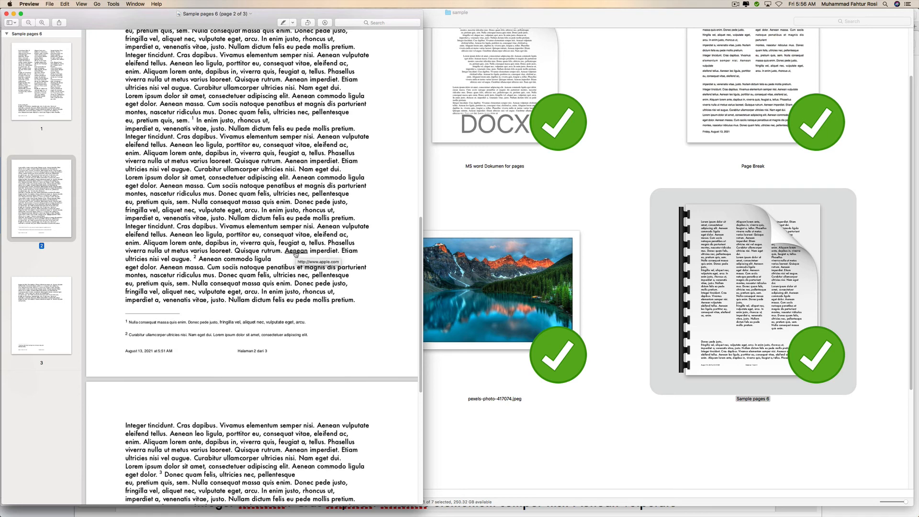
pyautogui.click(295, 252)
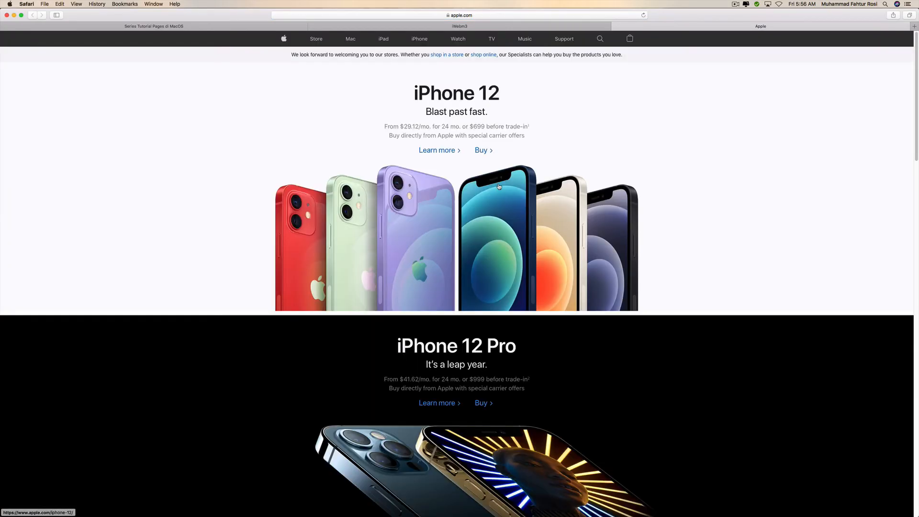
pyautogui.press('super+Tab')
pyautogui.scroll(10, 377, 240)
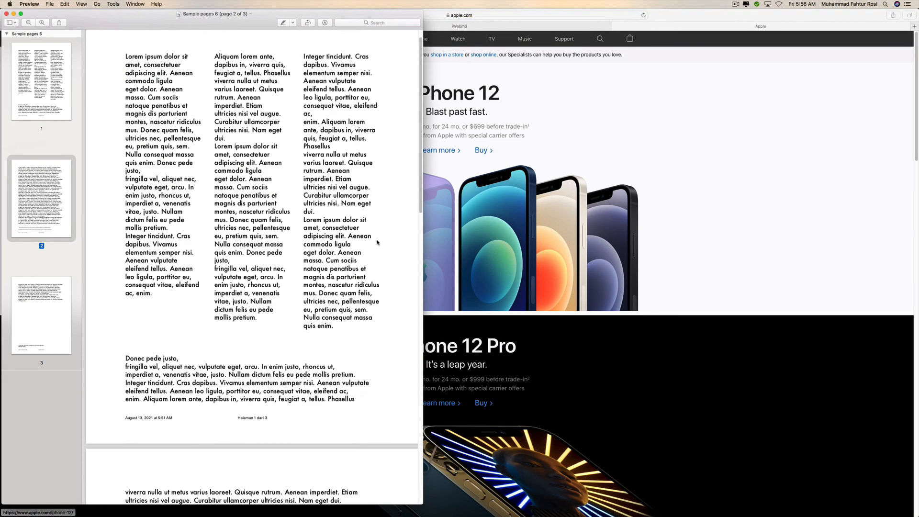
pyautogui.scroll(-20, 377, 241)
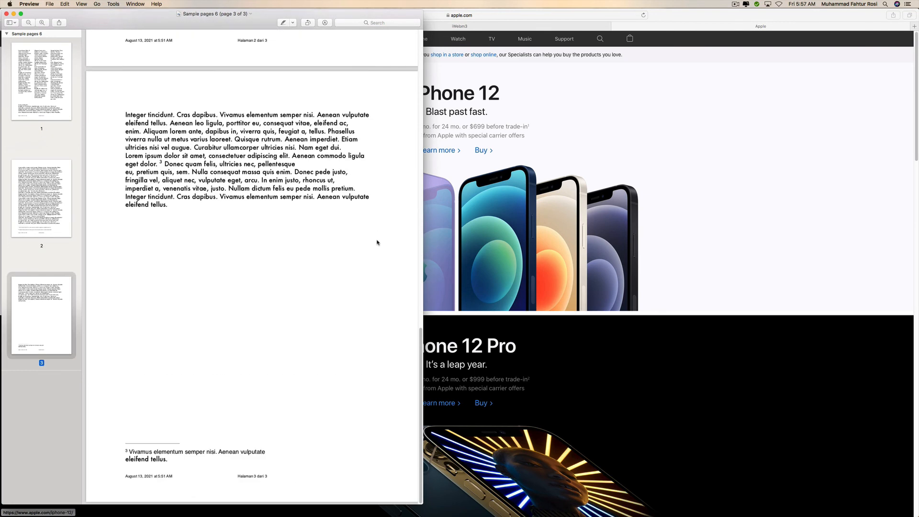
# - Switch to the tutorial presentation in Safari and go back to the Part 6 topic overview slide, at its "# Page Break" item
pyautogui.press('super+Tab')
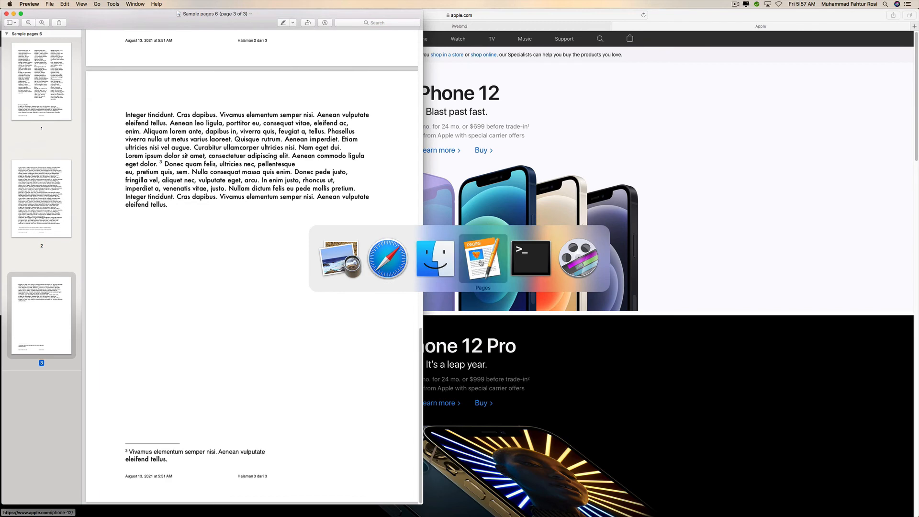
pyautogui.press('super+shift+Tab')
pyautogui.press('super+shift+Tab')
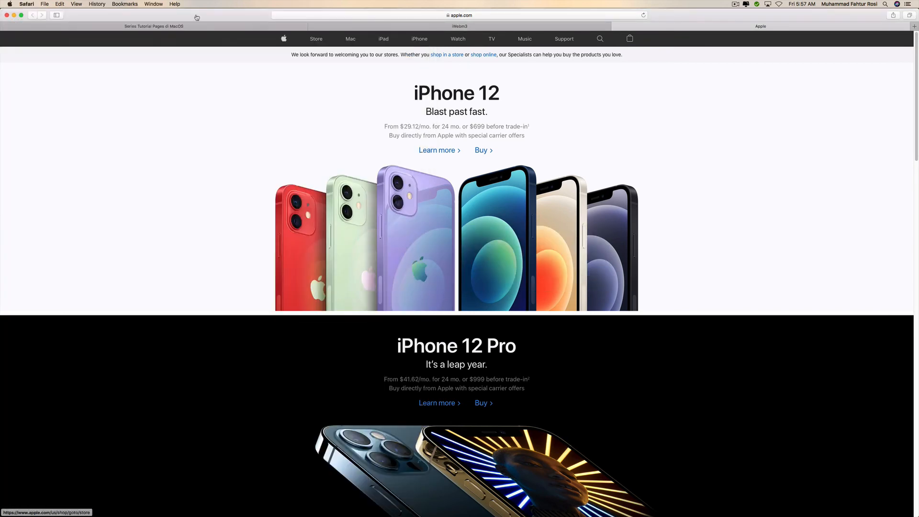
pyautogui.hotkey('ctrl', 'Tab')
pyautogui.press('Left')
pyautogui.press('Left')
pyautogui.press('Left')
pyautogui.press('Left')
pyautogui.press('Left')
pyautogui.press('Left')
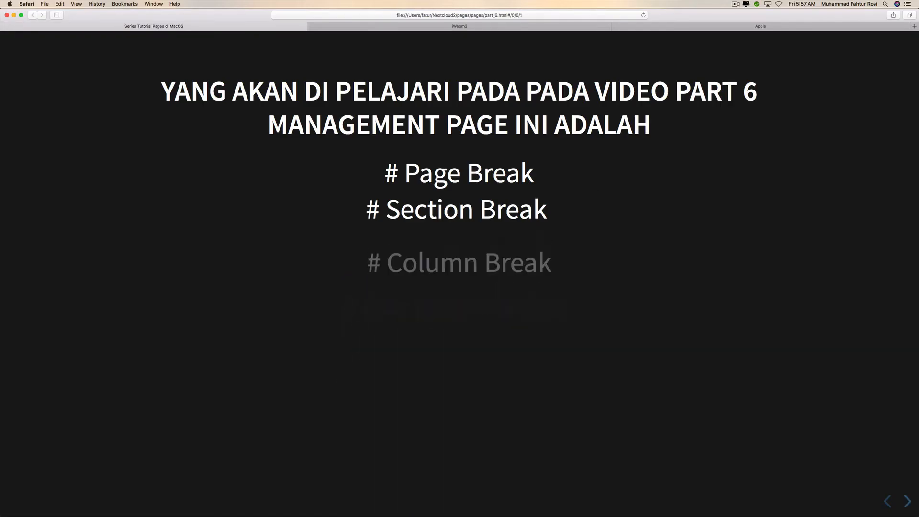
pyautogui.press('Right')
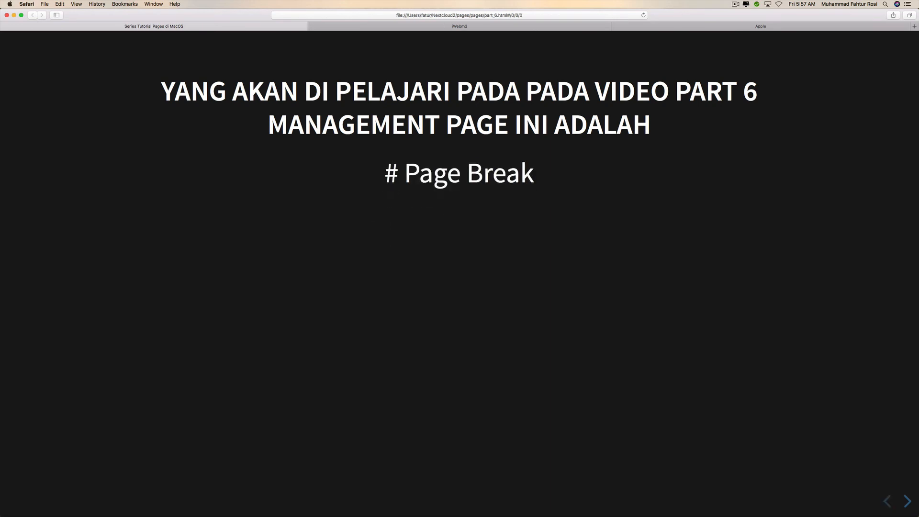